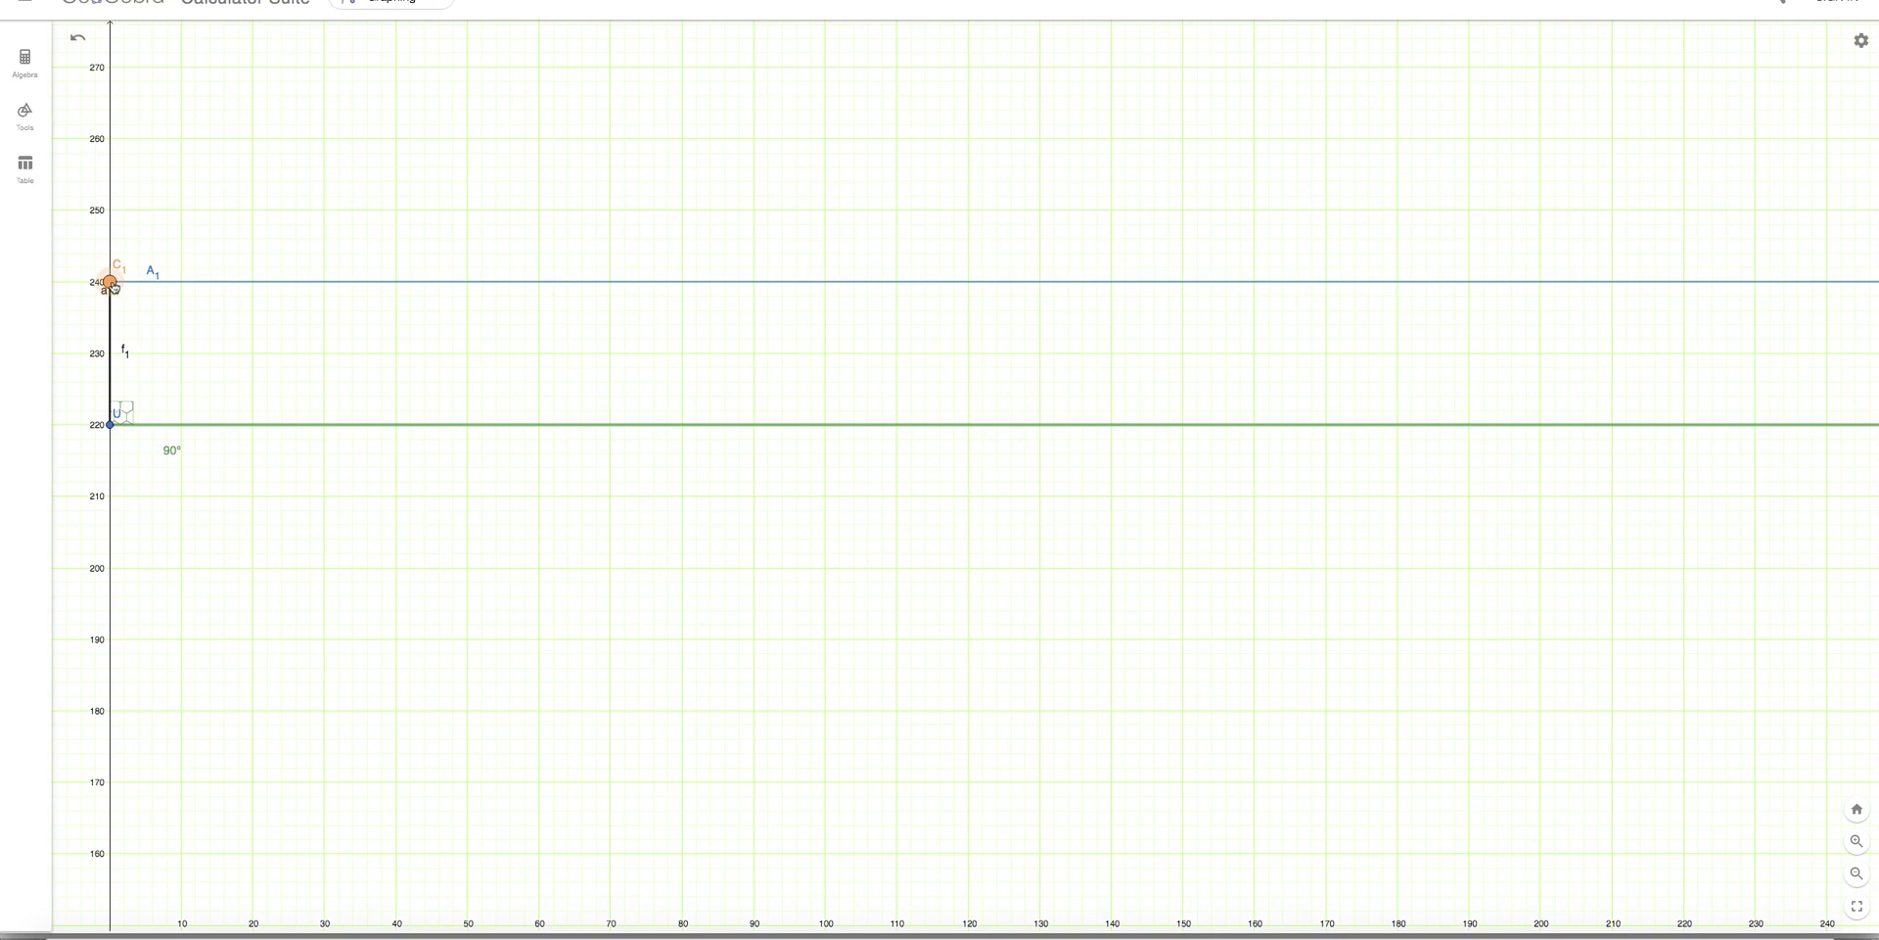
# Drag sun point C1 along the sky line to x=10, giving a 63.43° elevation angle.
pyautogui.moveTo(109, 283); pyautogui.dragTo(178, 285)
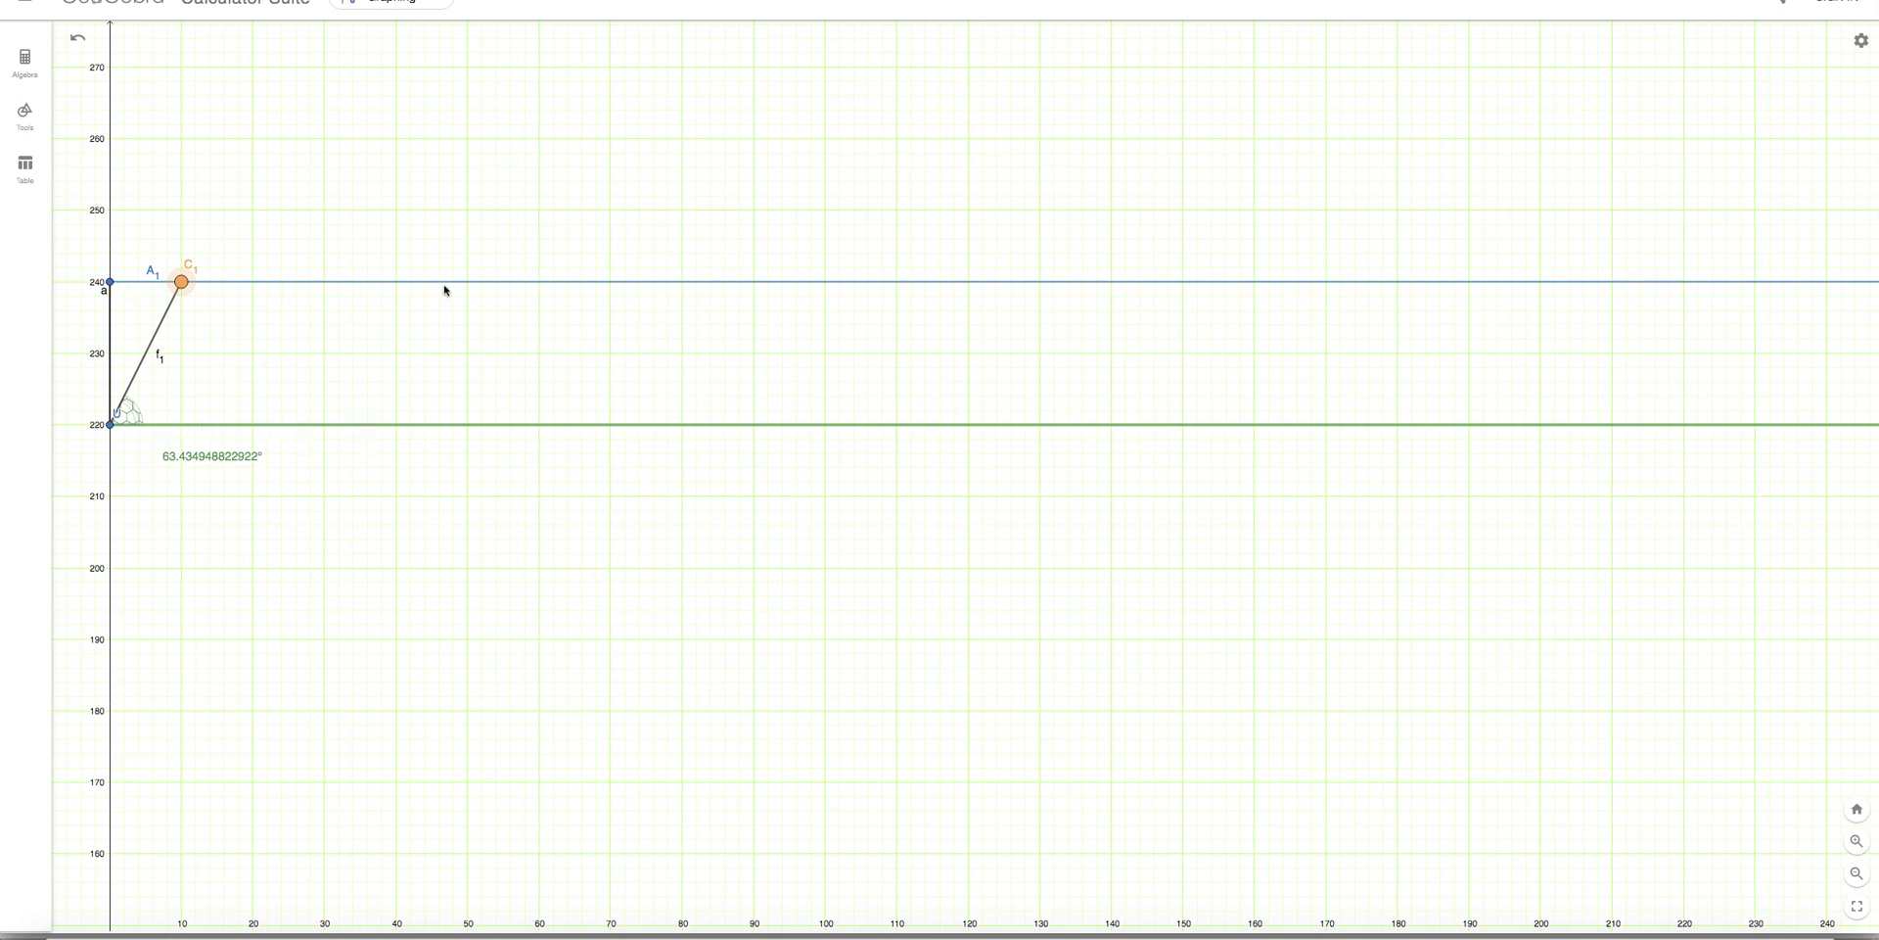
# Increase the line thickness of the blue sky line at height 240.
pyautogui.click(263, 286)
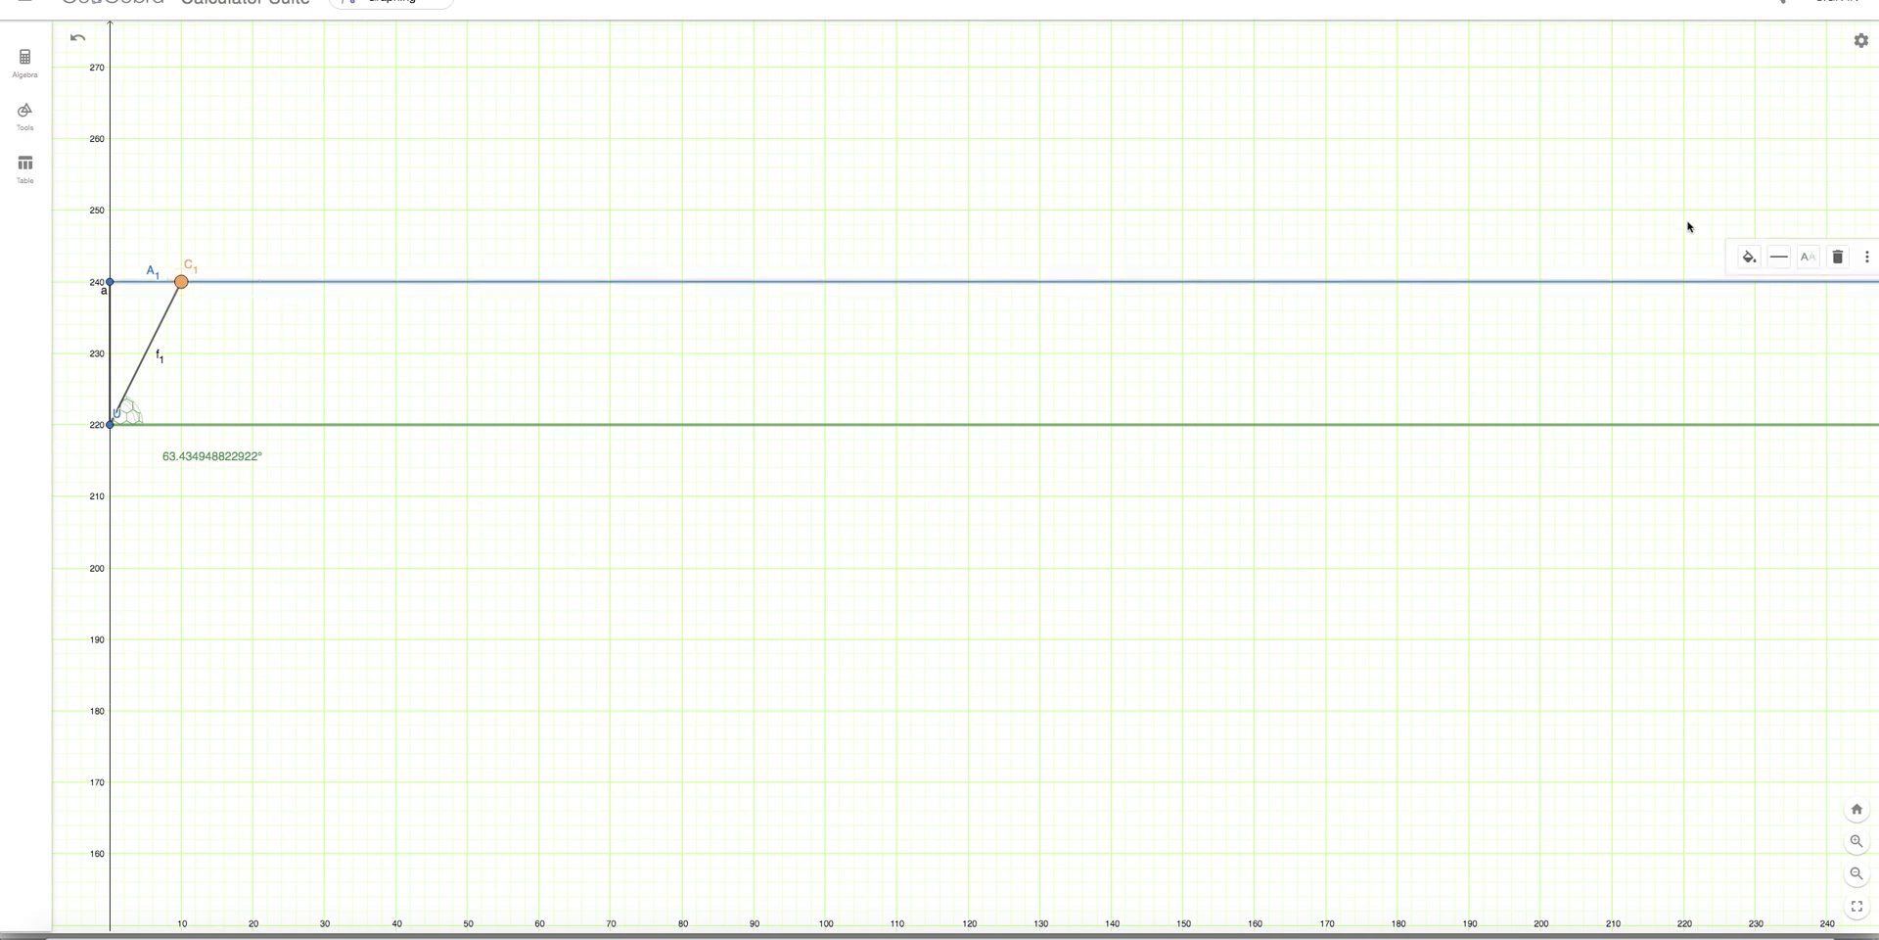
pyautogui.click(1779, 257)
pyautogui.moveTo(1697, 313); pyautogui.dragTo(1720, 316)
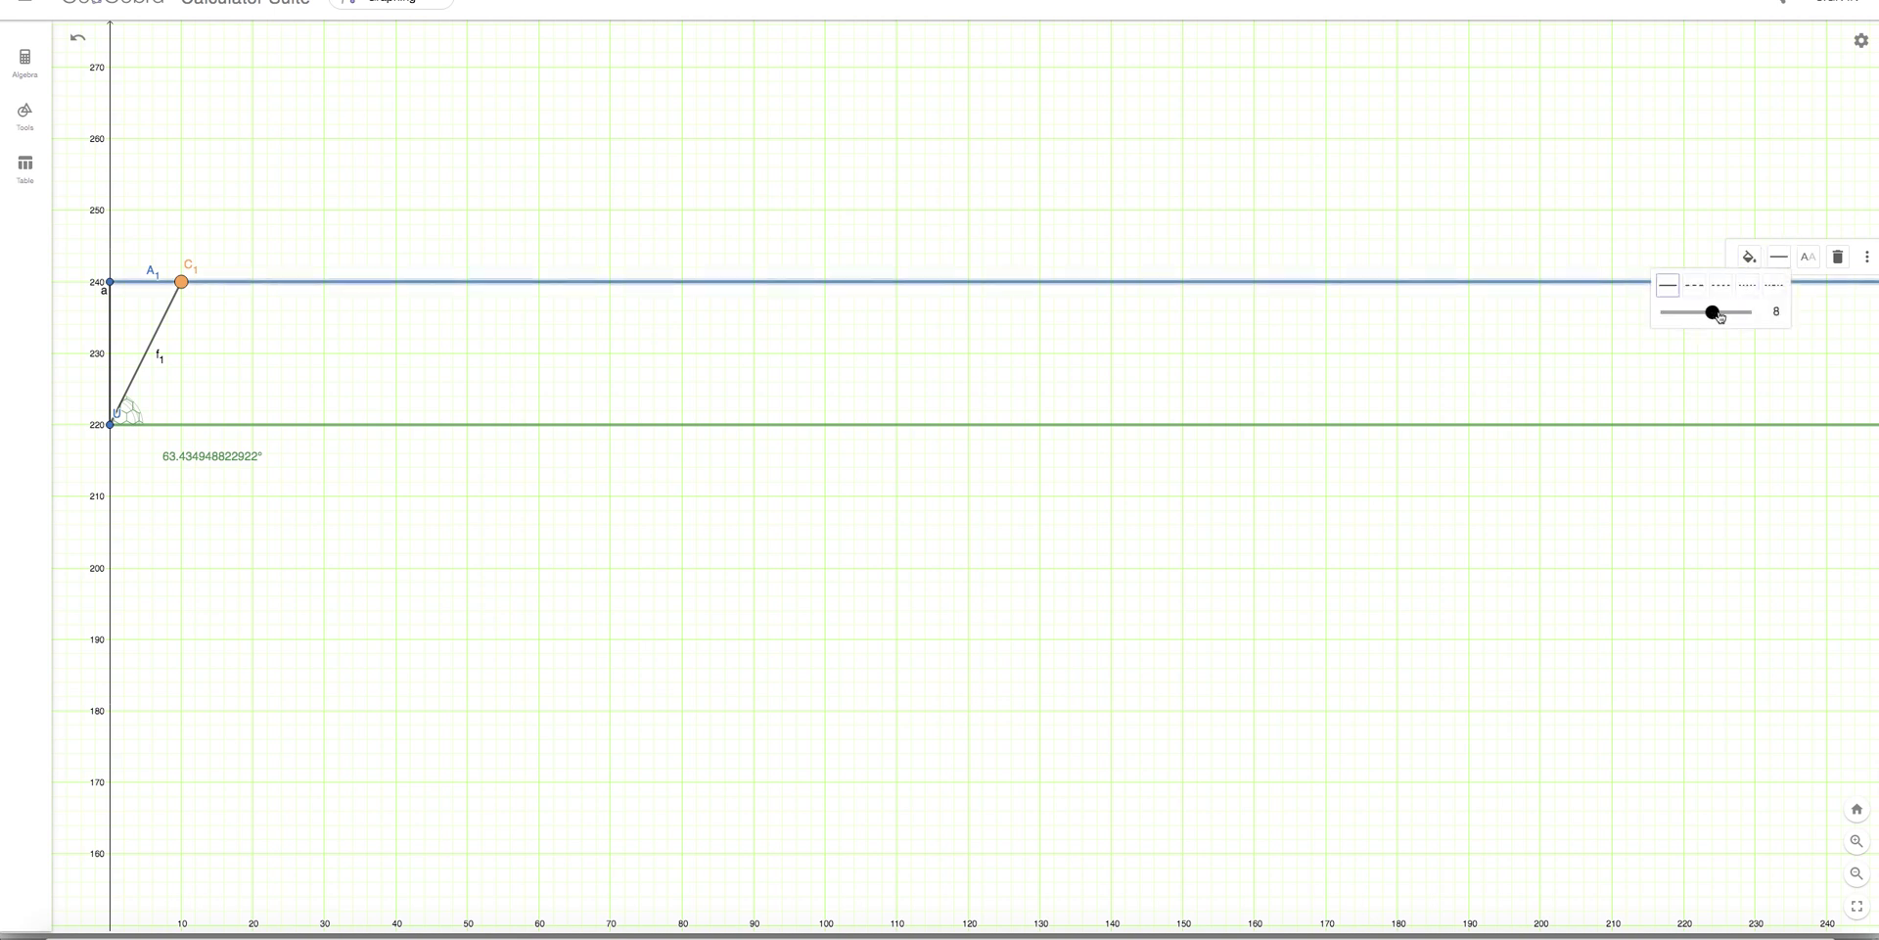
pyautogui.click(1604, 226)
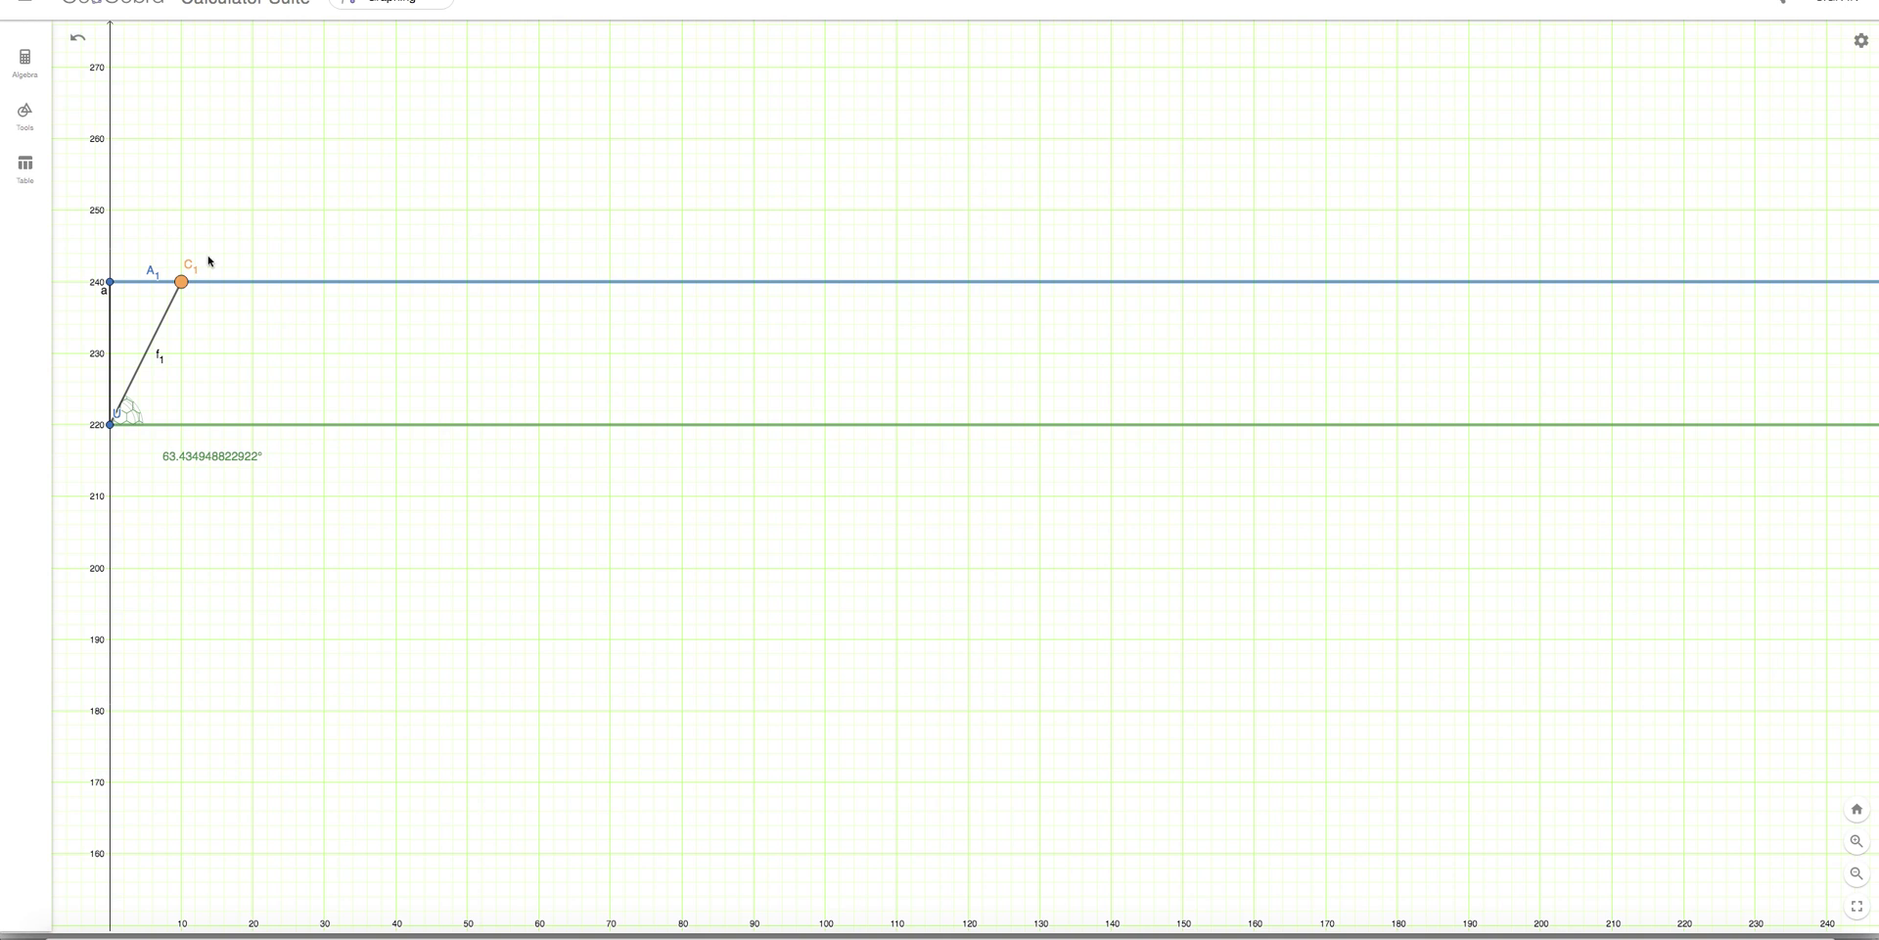
# Raise the green ground line's thickness to 9 to match the sky line.
pyautogui.click(227, 425)
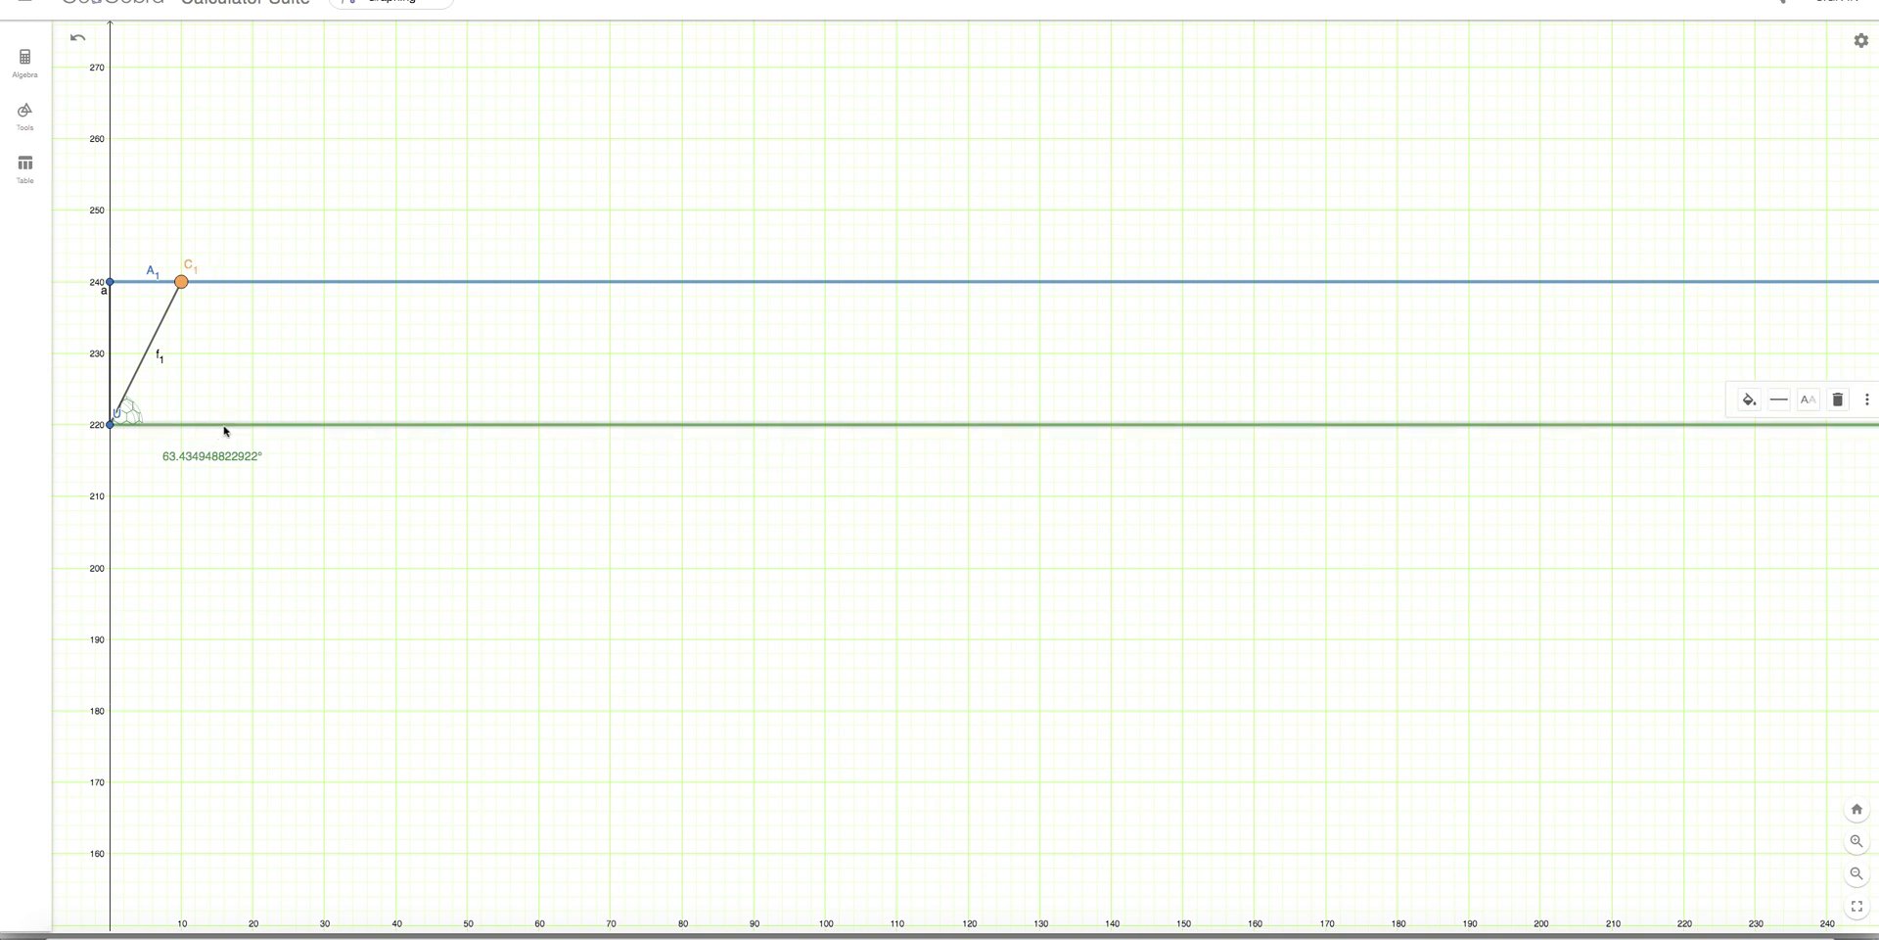
pyautogui.click(1782, 400)
pyautogui.click(1719, 457)
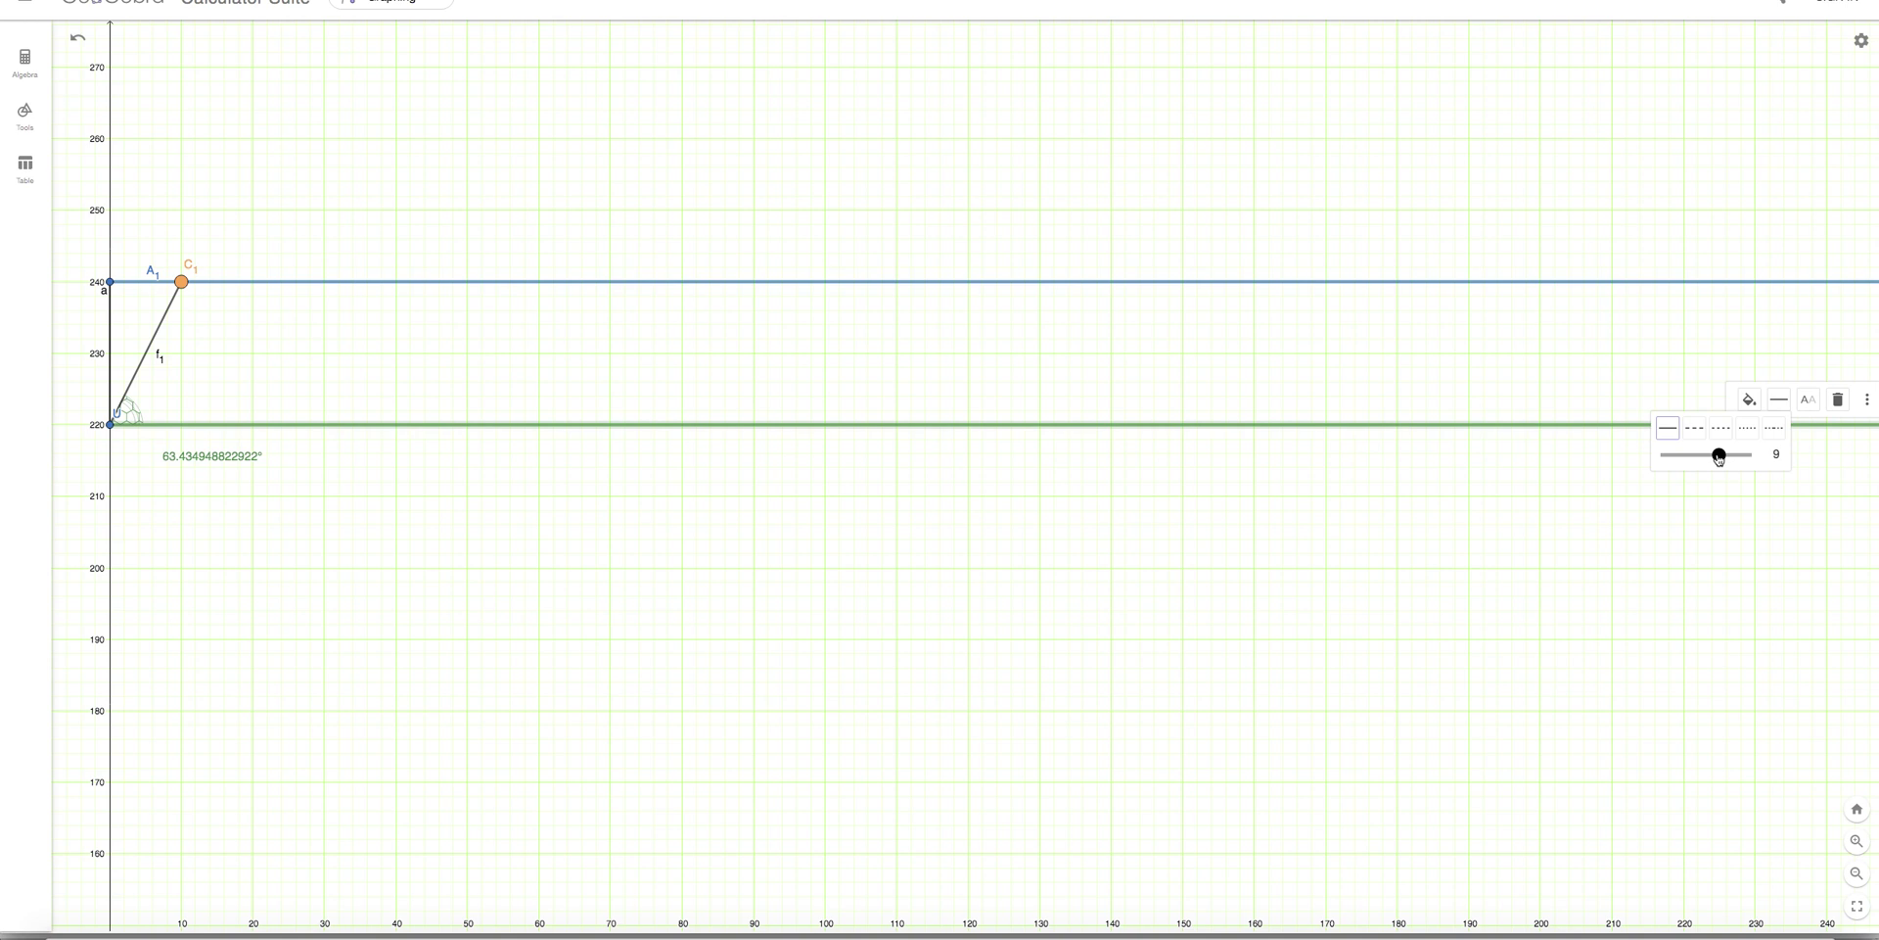
pyautogui.click(1376, 143)
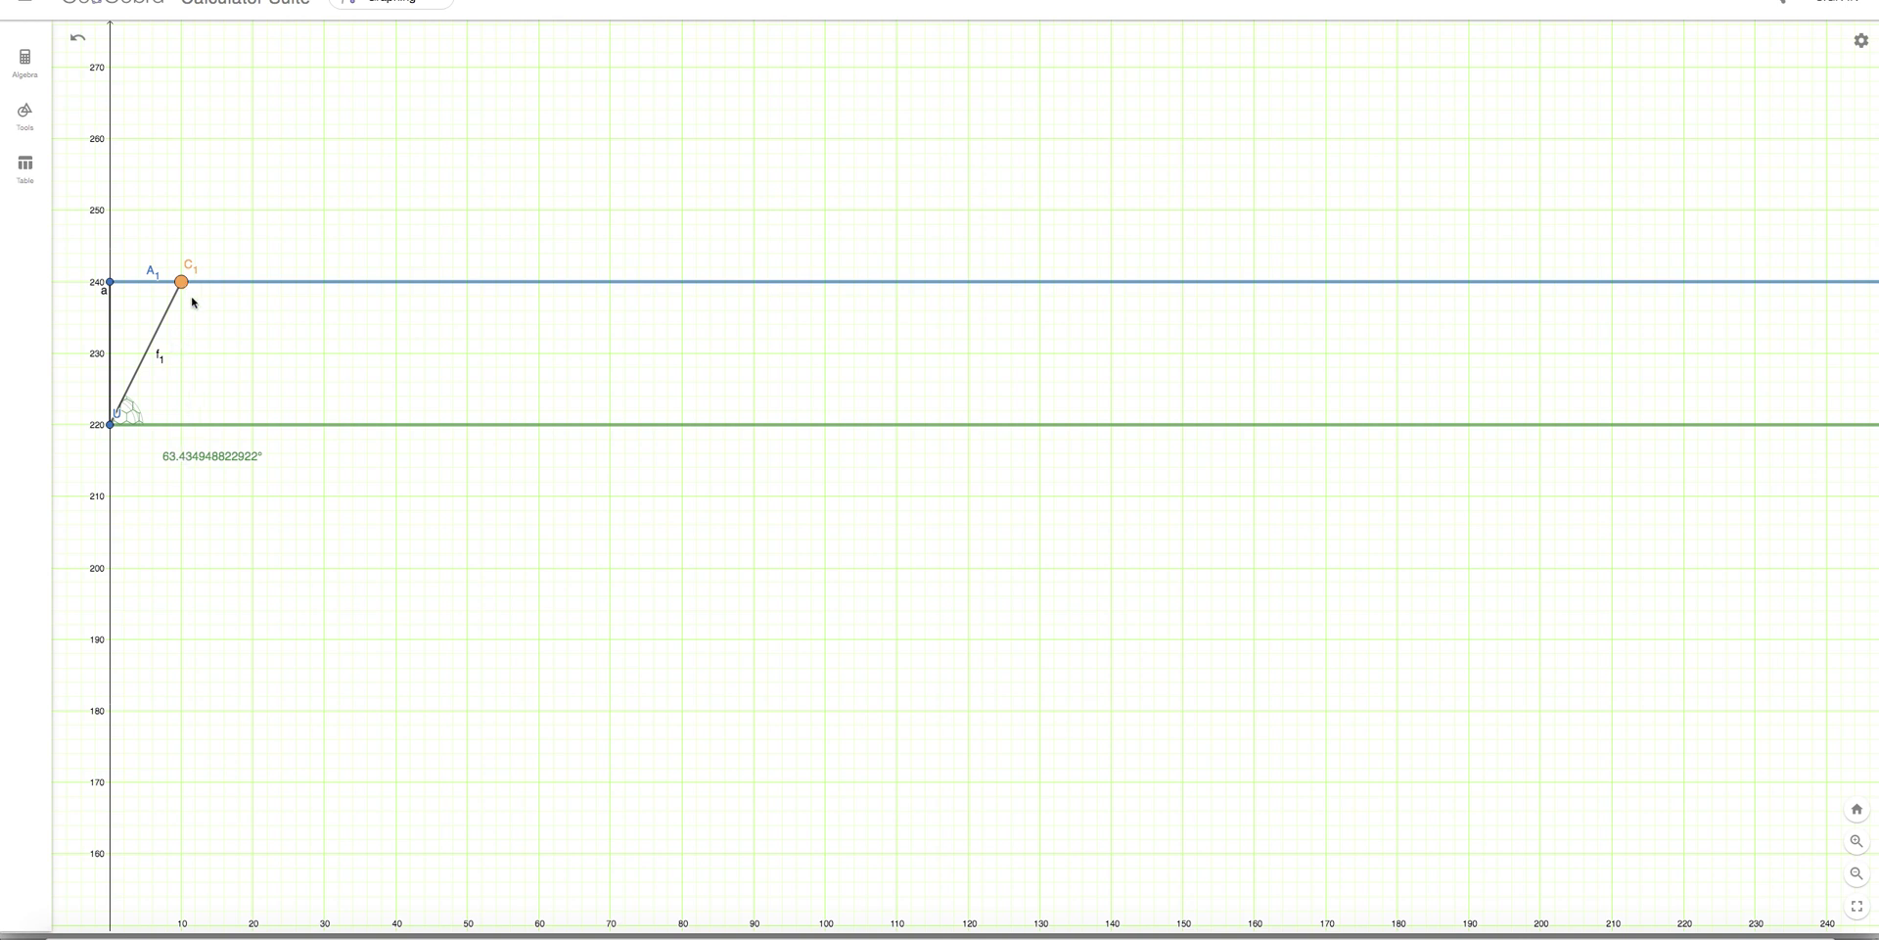
pyautogui.moveTo(182, 284)
pyautogui.mouseDown()
pyautogui.moveTo(117, 290)
pyautogui.moveTo(179, 286)
pyautogui.mouseUp()
pyautogui.moveTo(182, 285); pyautogui.dragTo(252, 285)
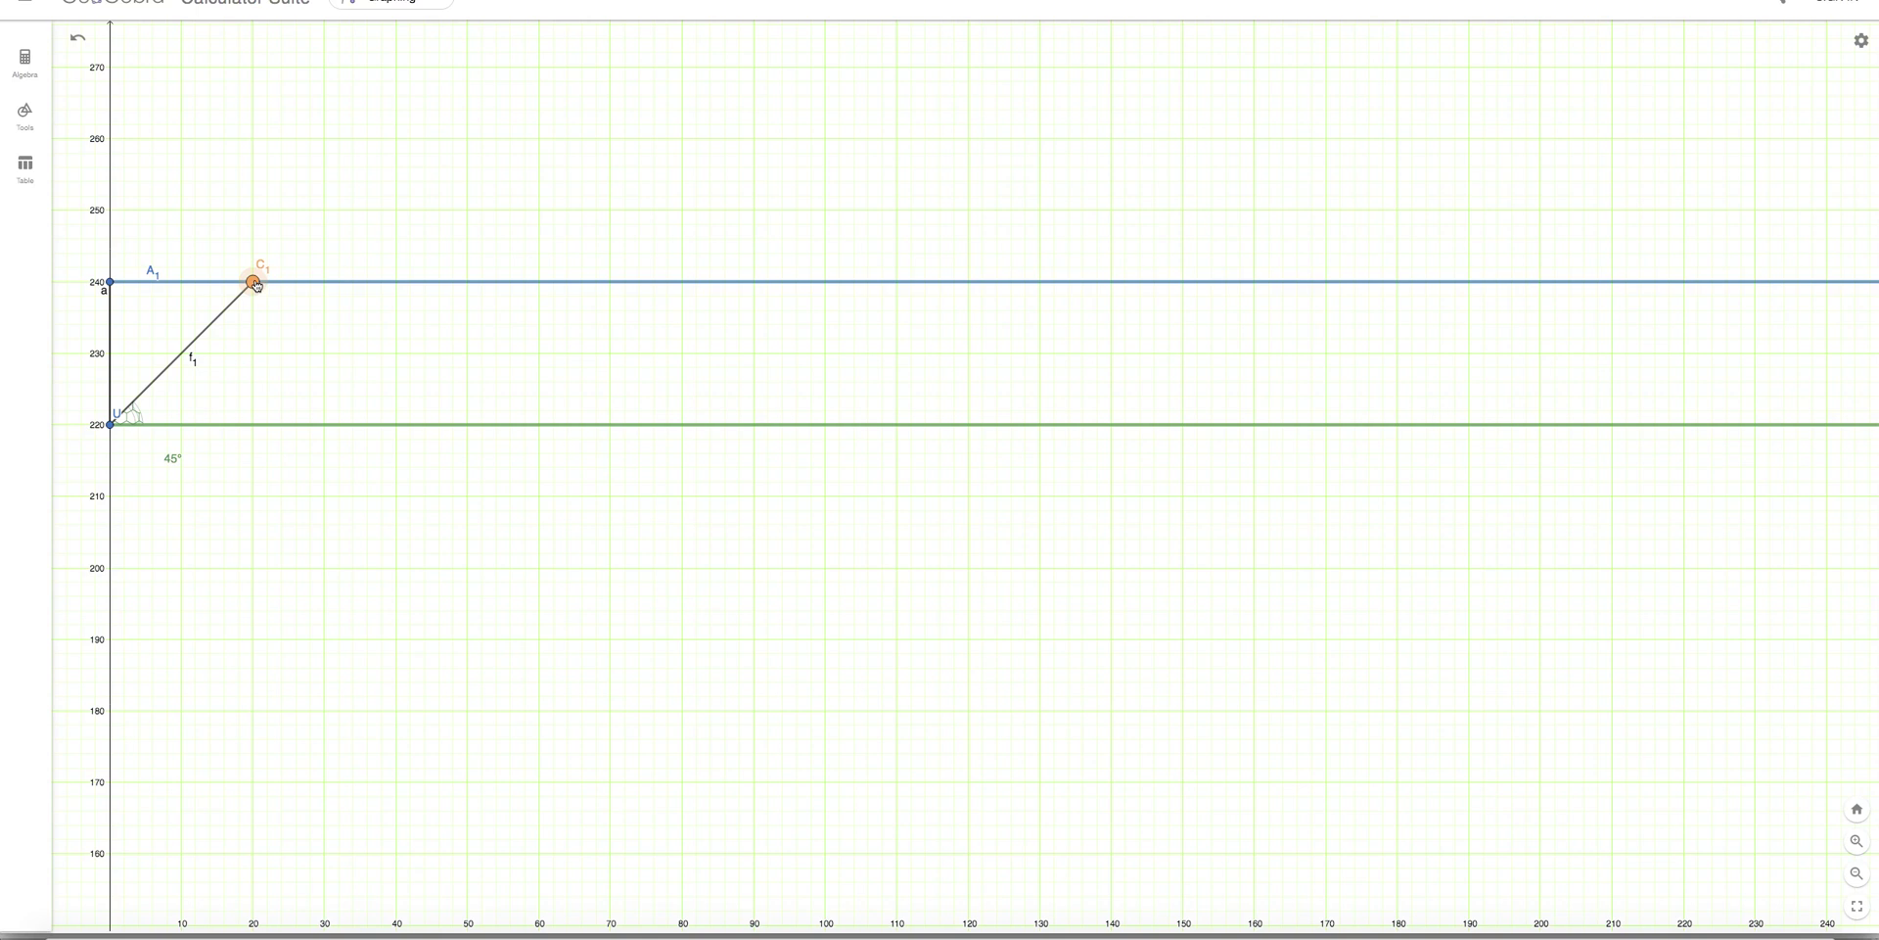
# Slide C1 back and forth along the sky line, leaving it at x=20 for a 45° angle.
pyautogui.moveTo(254, 284); pyautogui.dragTo(404, 287)
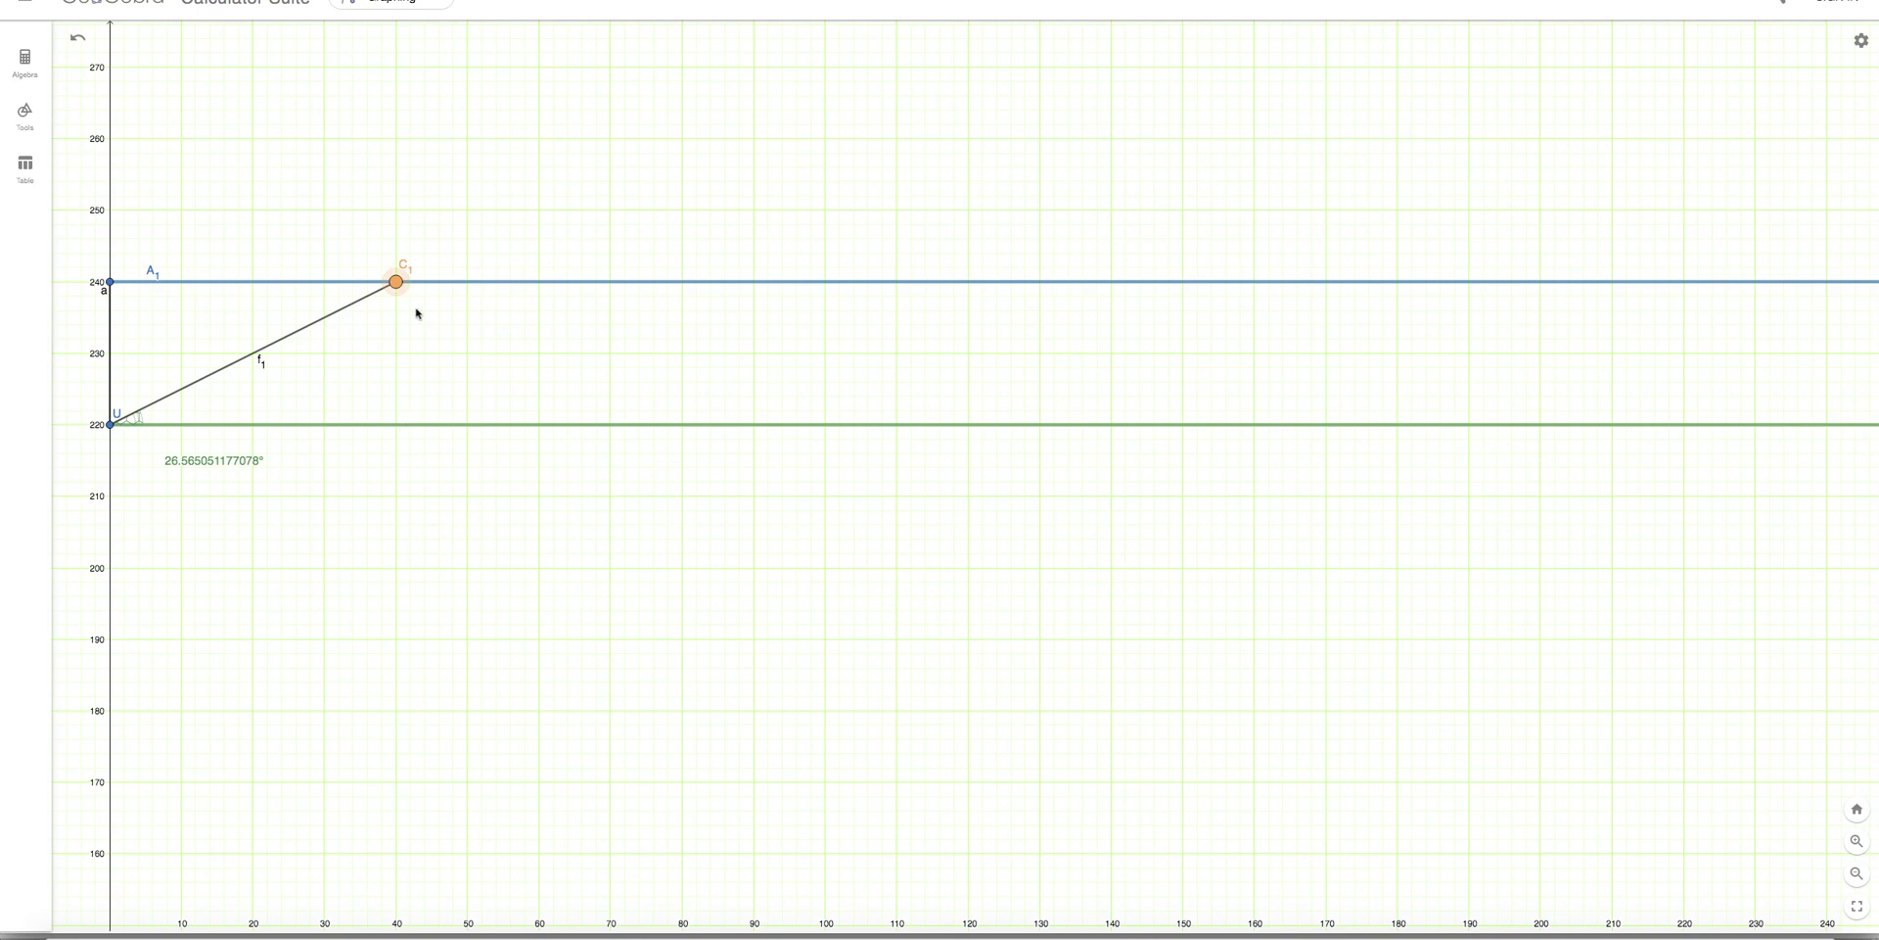
pyautogui.moveTo(400, 286); pyautogui.dragTo(396, 325)
pyautogui.moveTo(396, 286); pyautogui.dragTo(253, 283)
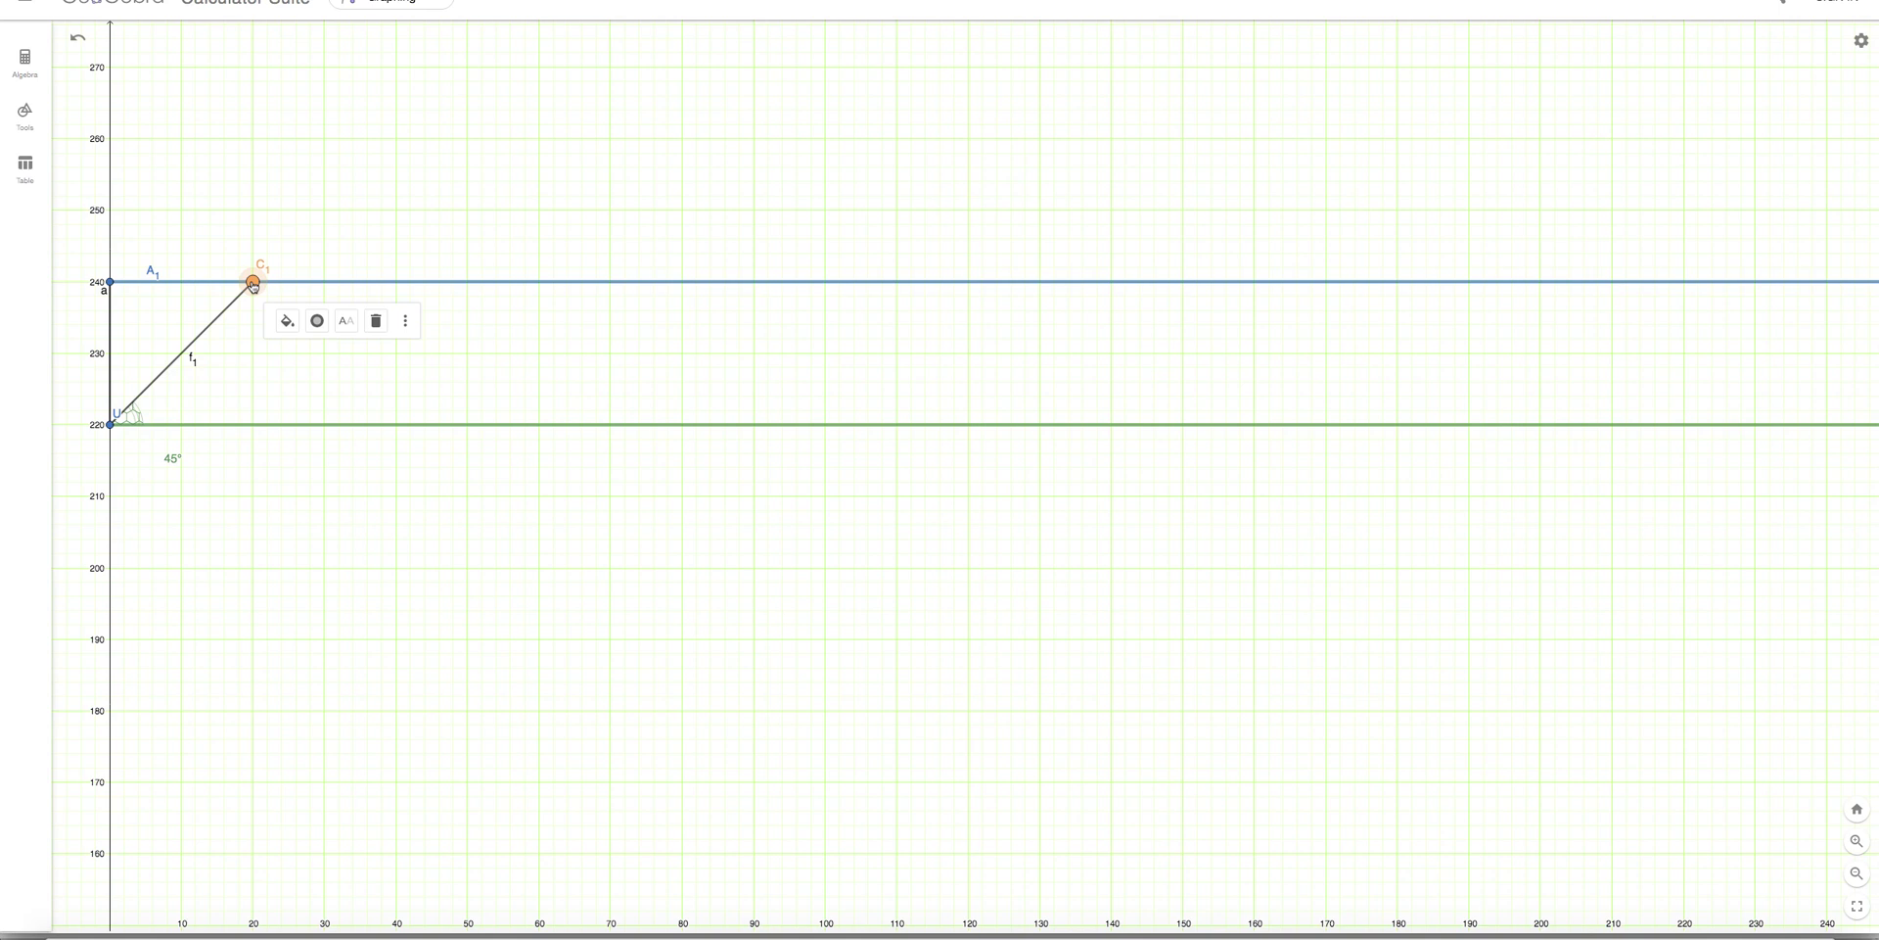
pyautogui.click(294, 196)
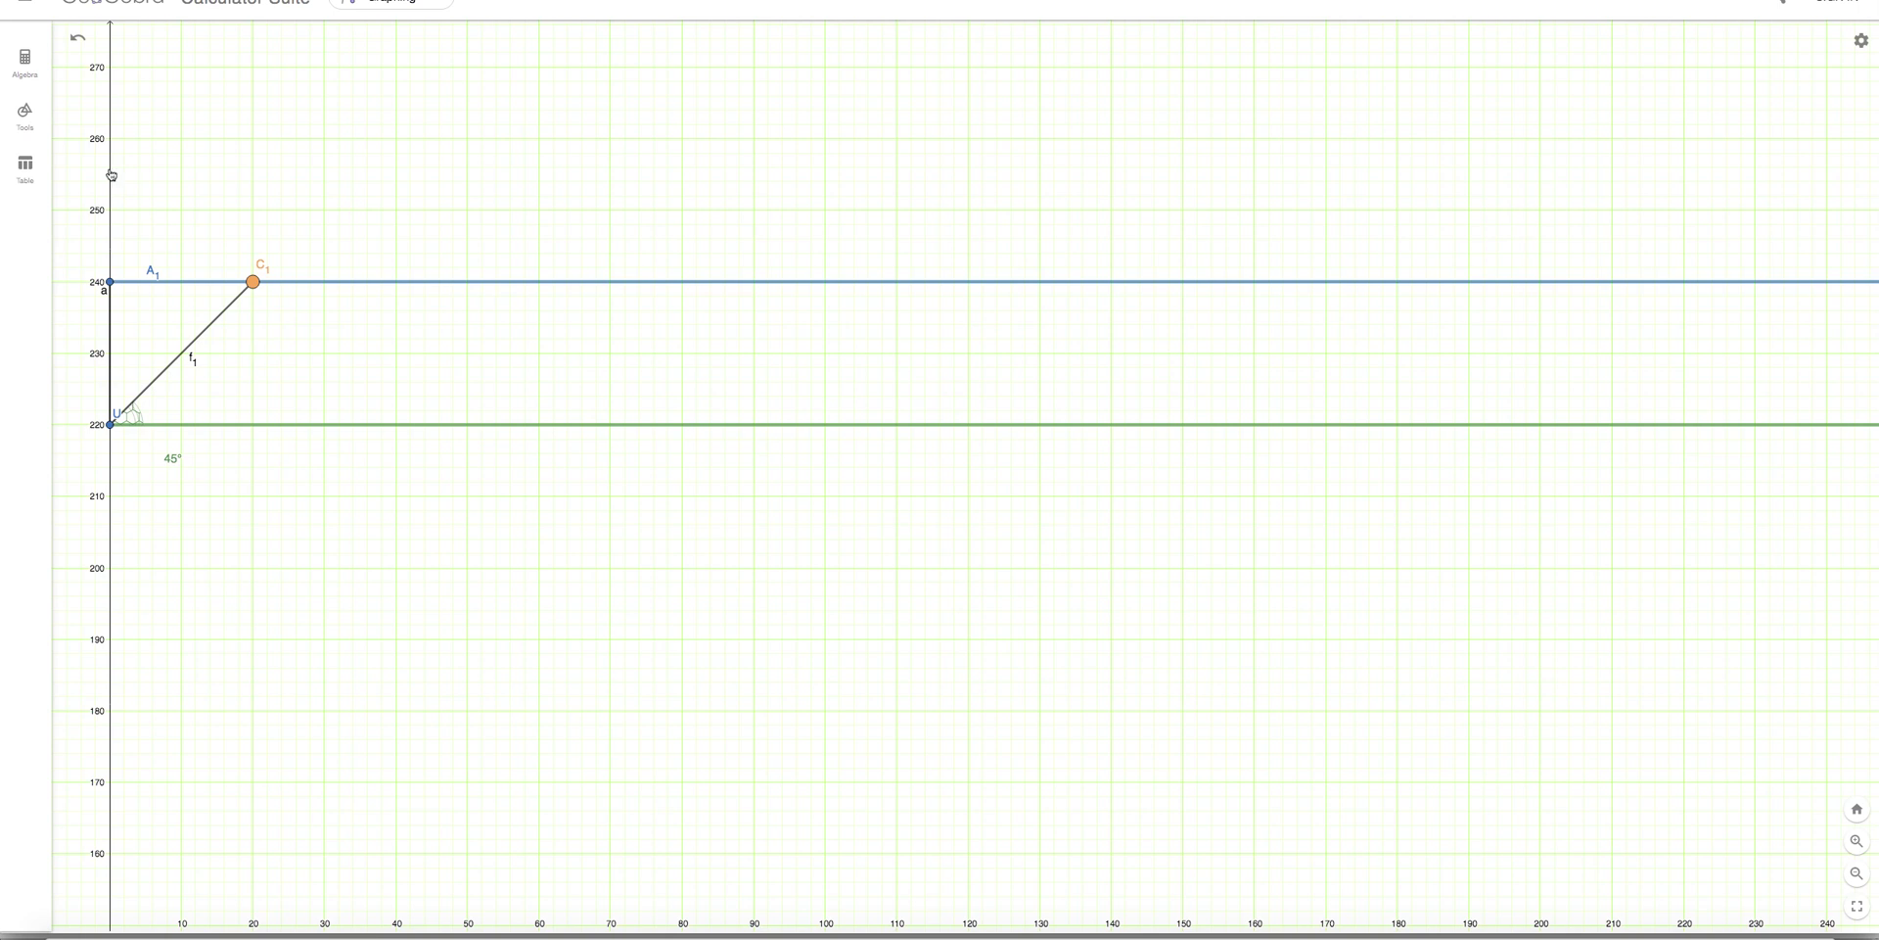
# Place a new point D1 at (20, 230) between the sky and ground lines.
pyautogui.click(25, 113)
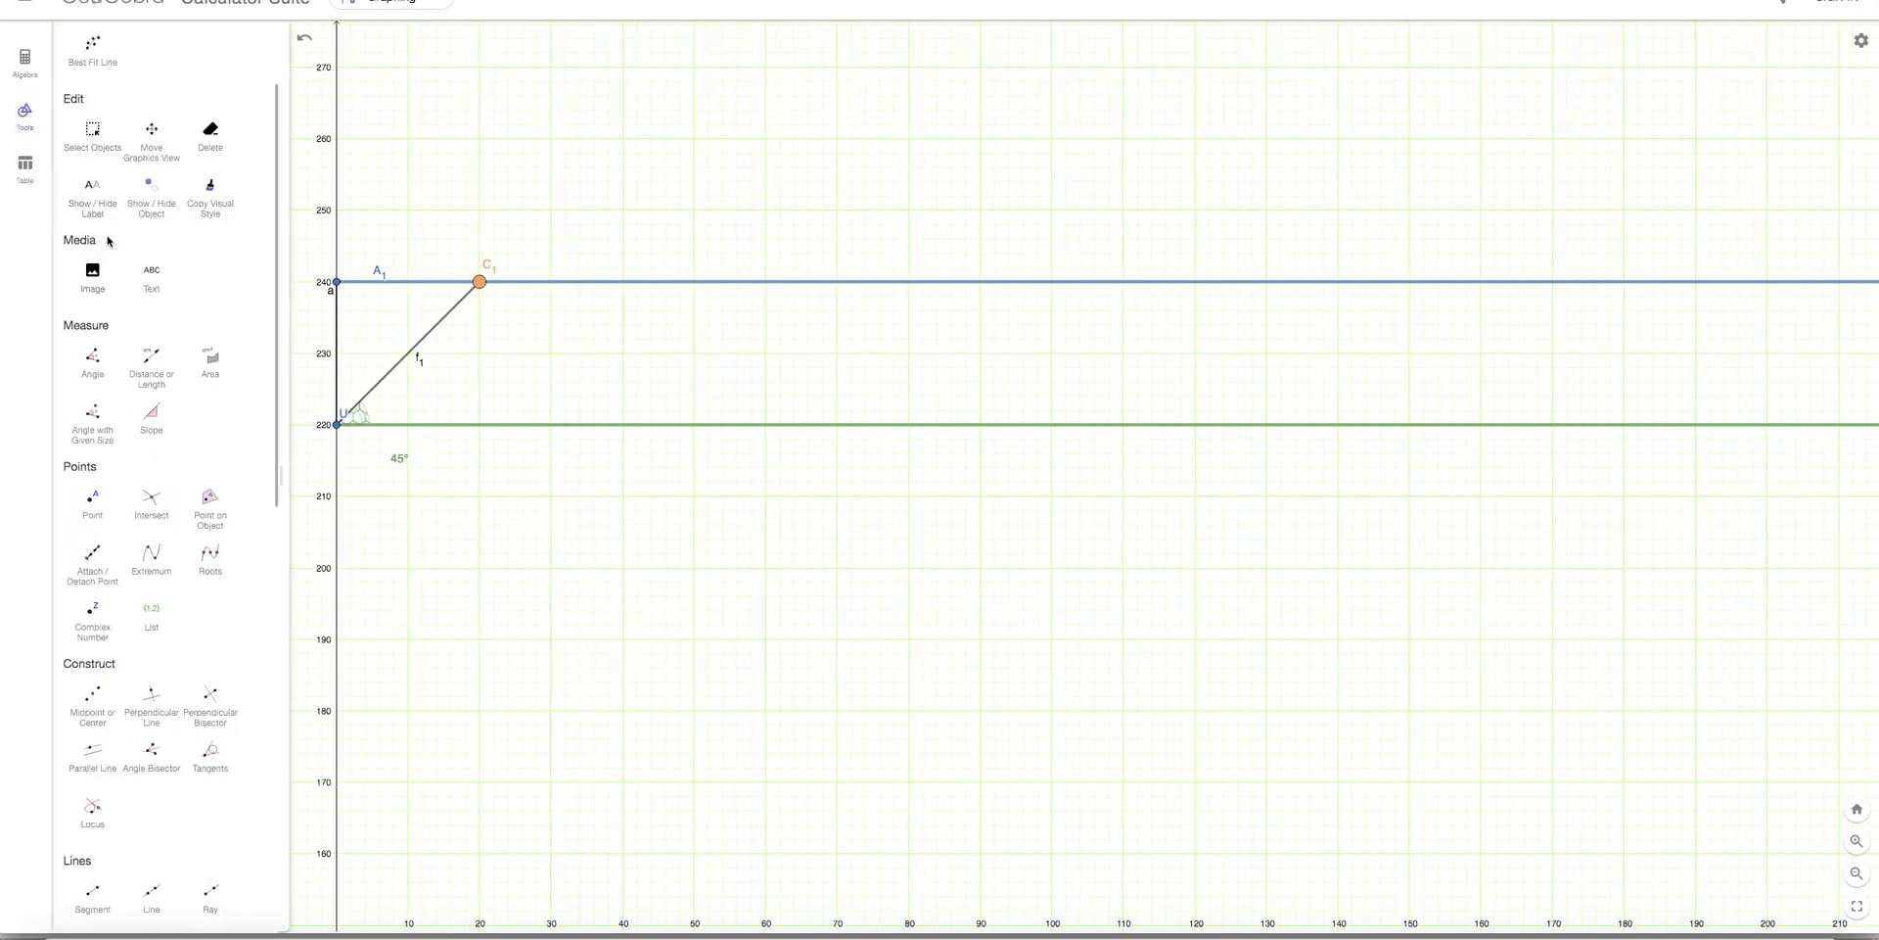
pyautogui.scroll(2, 93, 73)
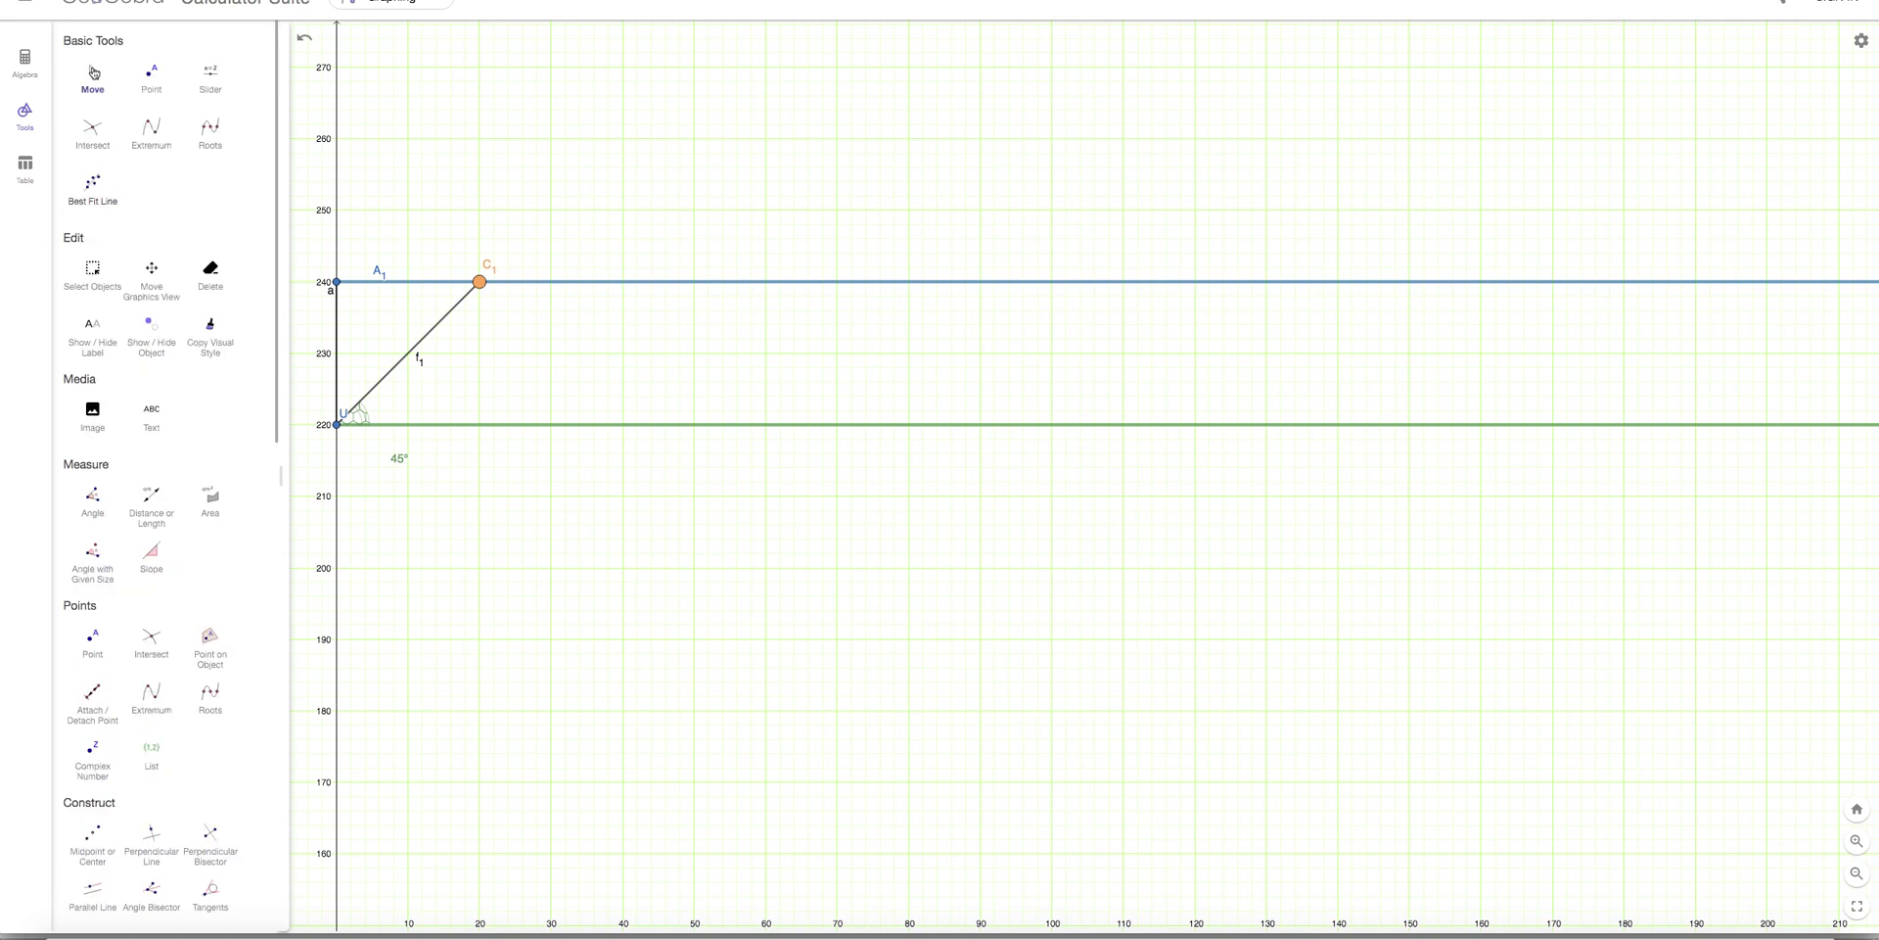
pyautogui.click(152, 76)
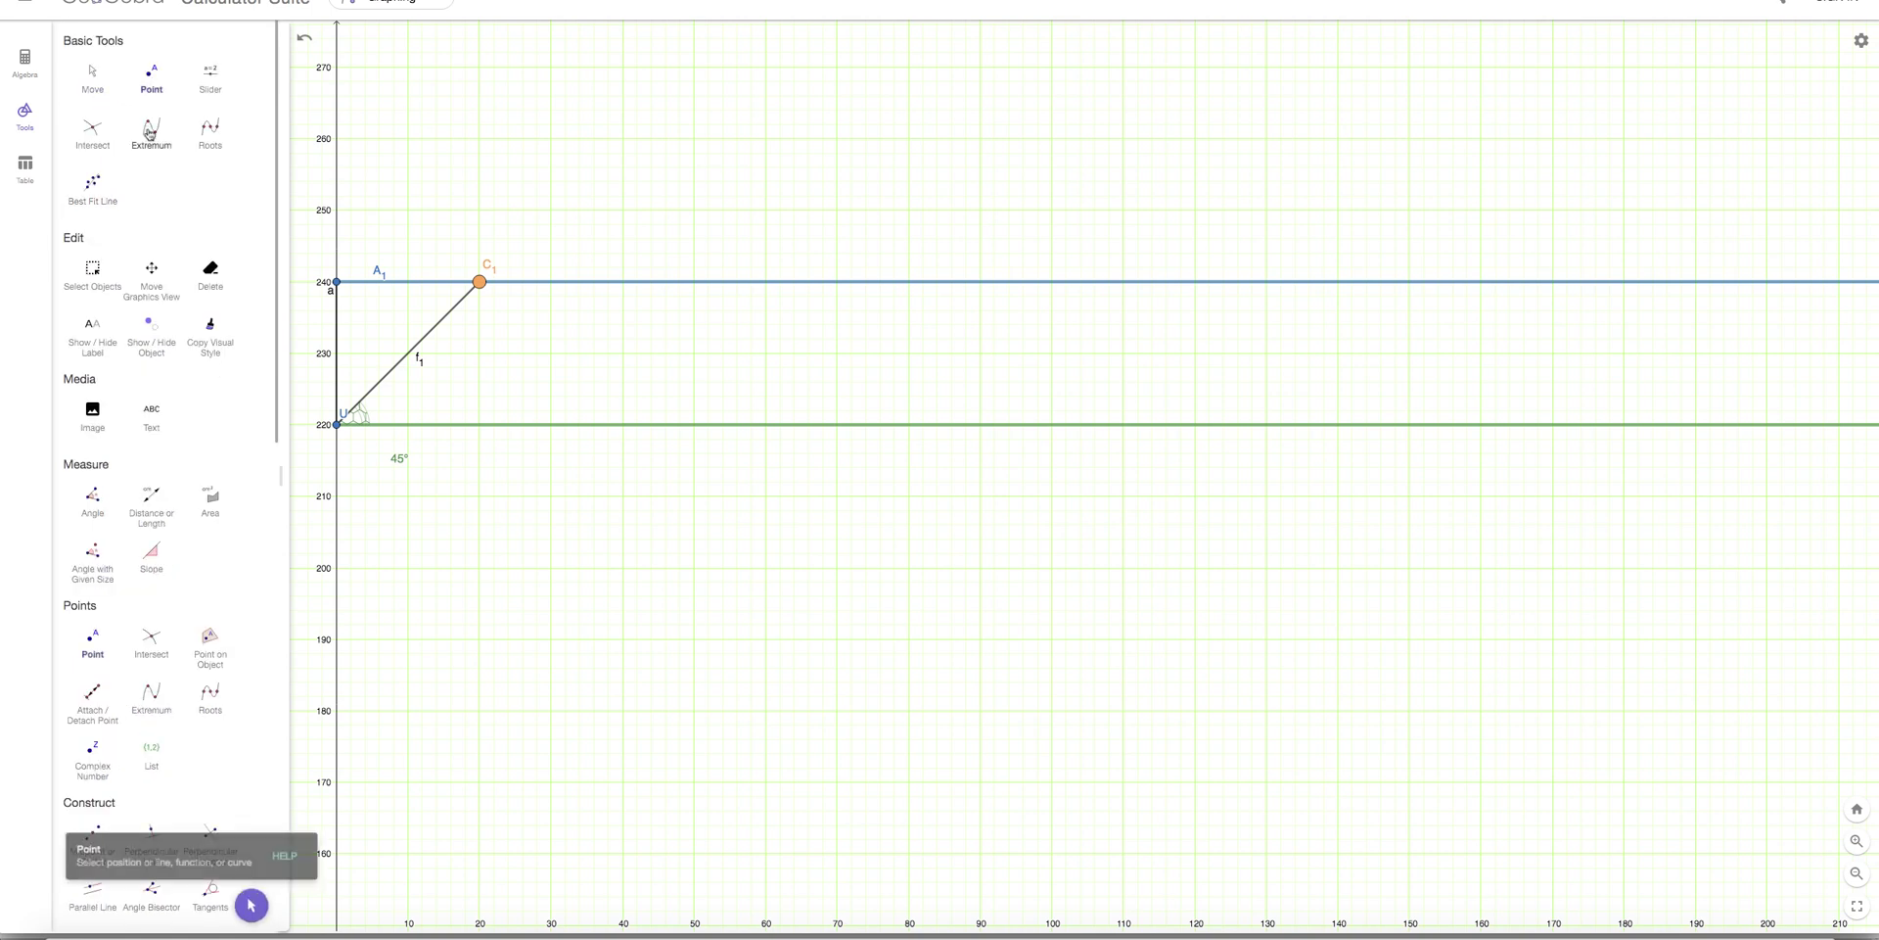
pyautogui.click(480, 353)
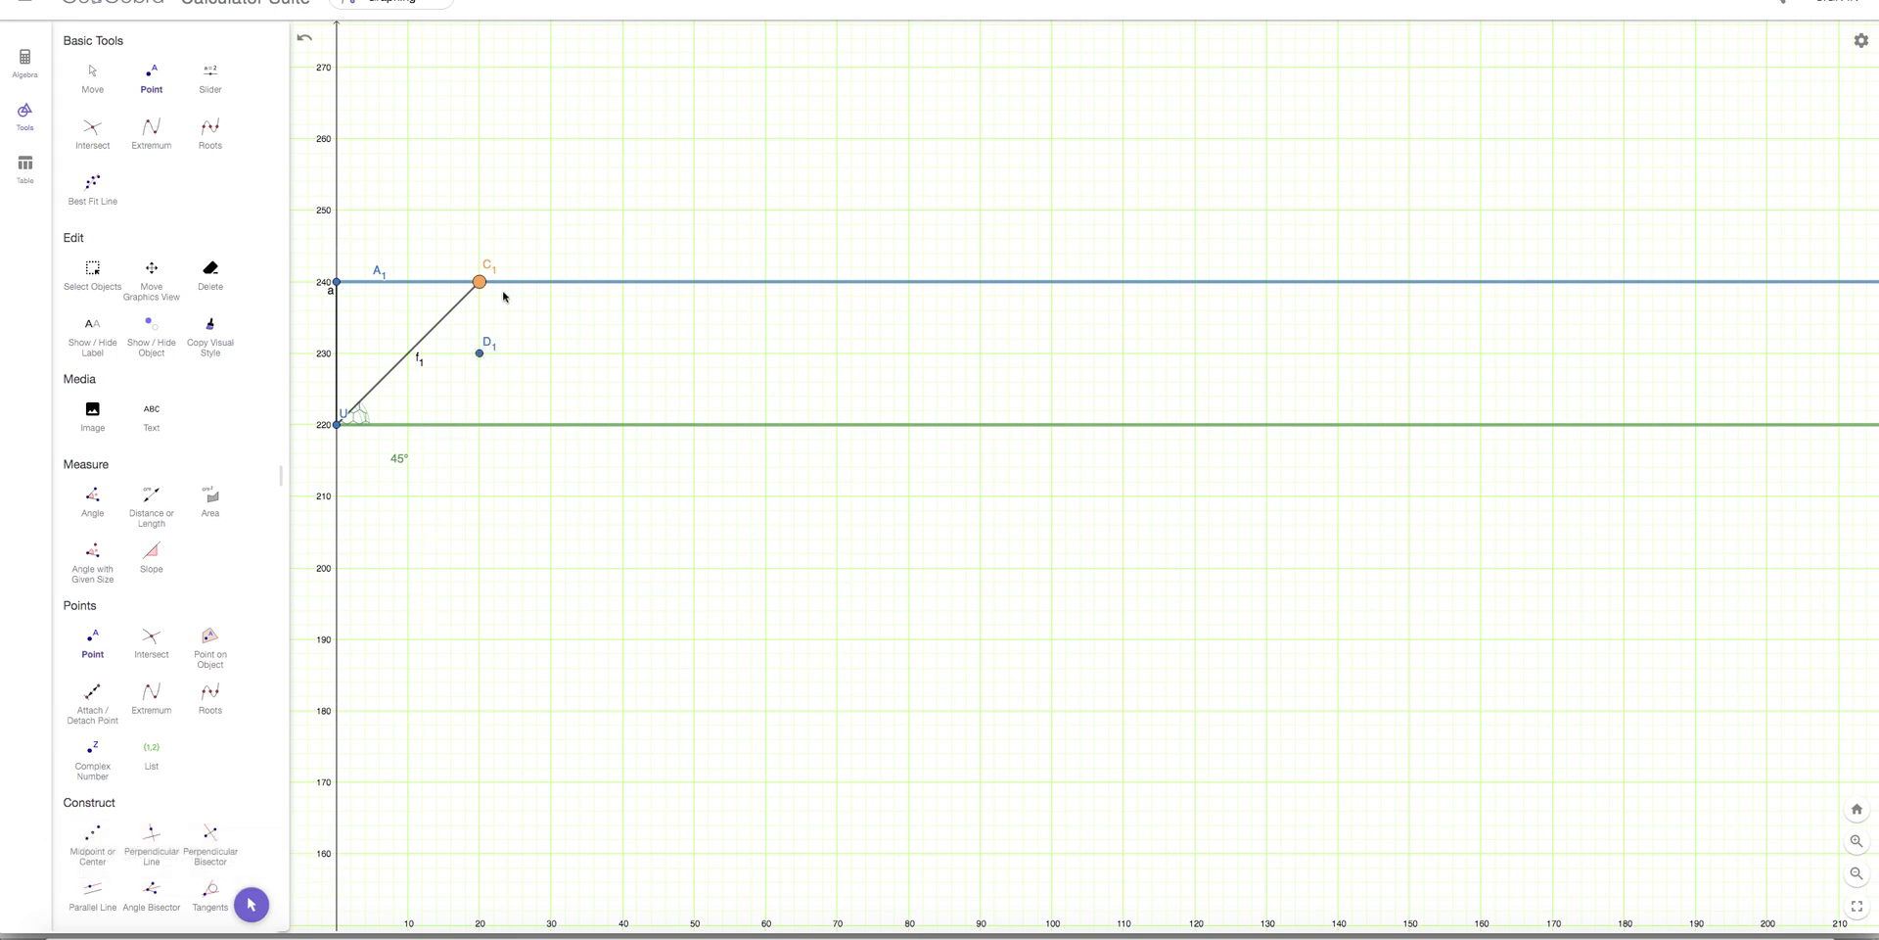
# Colour point D1 orange from the point style palette.
pyautogui.click(252, 902)
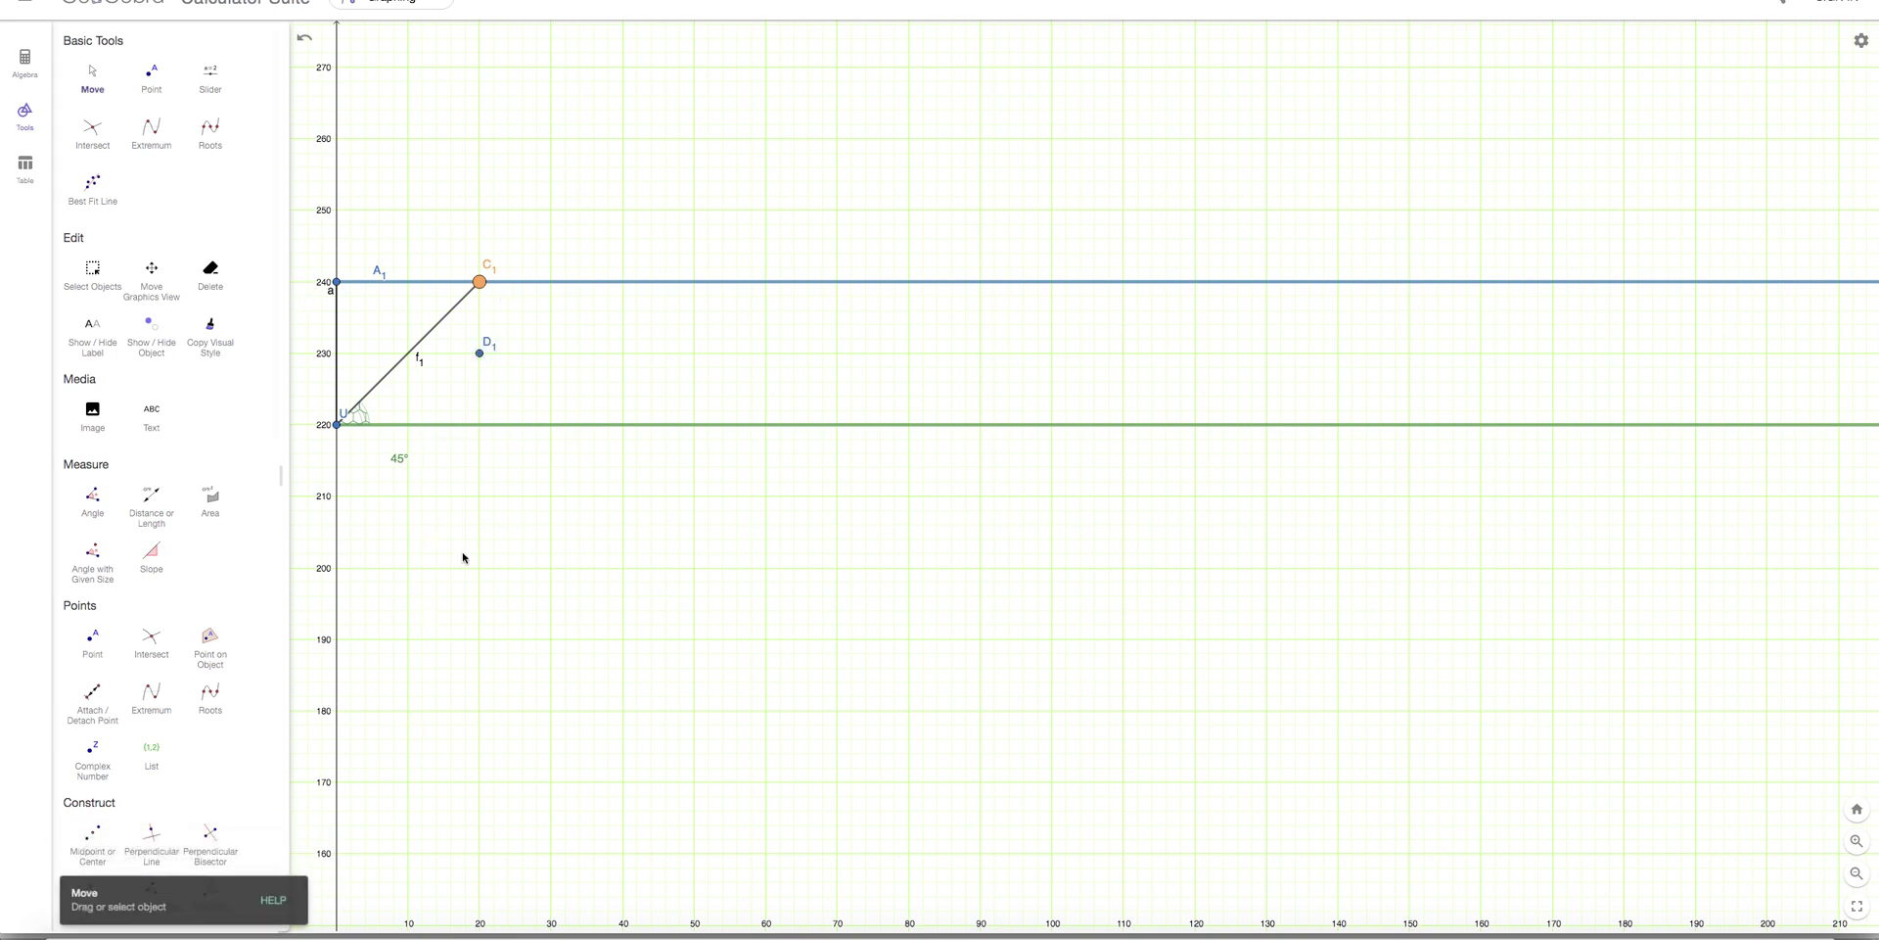
pyautogui.click(480, 354)
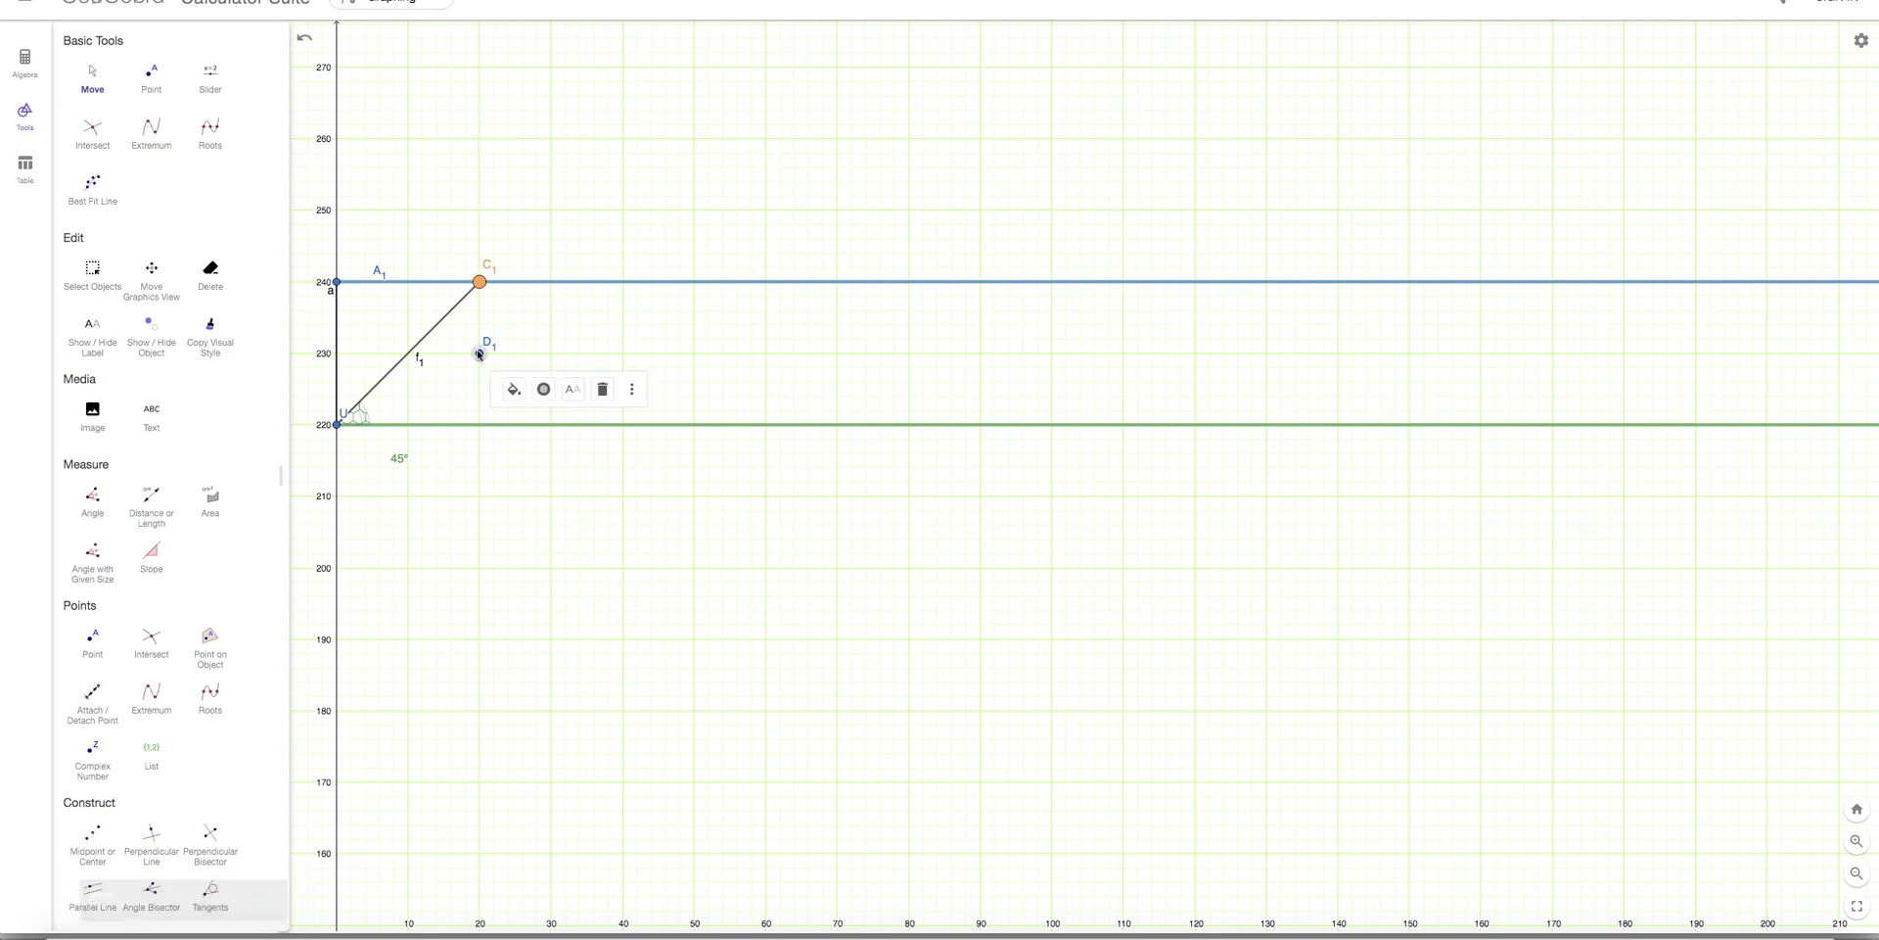
pyautogui.click(545, 390)
pyautogui.click(514, 390)
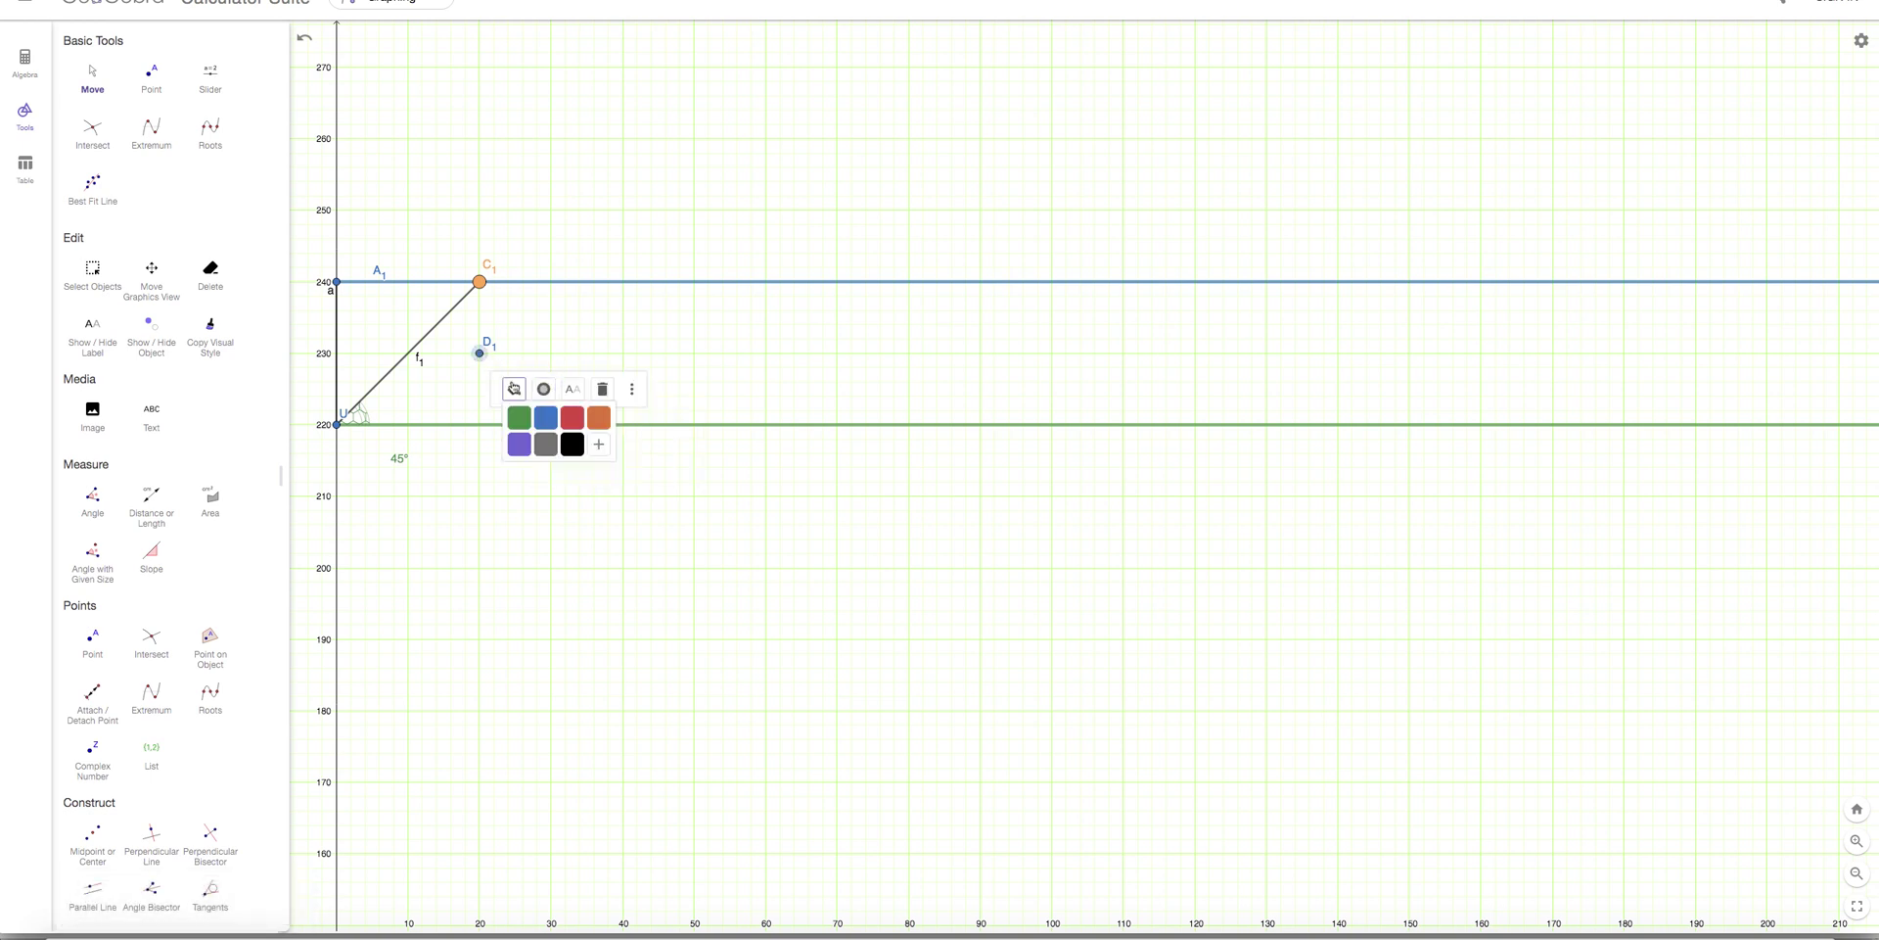
pyautogui.click(593, 415)
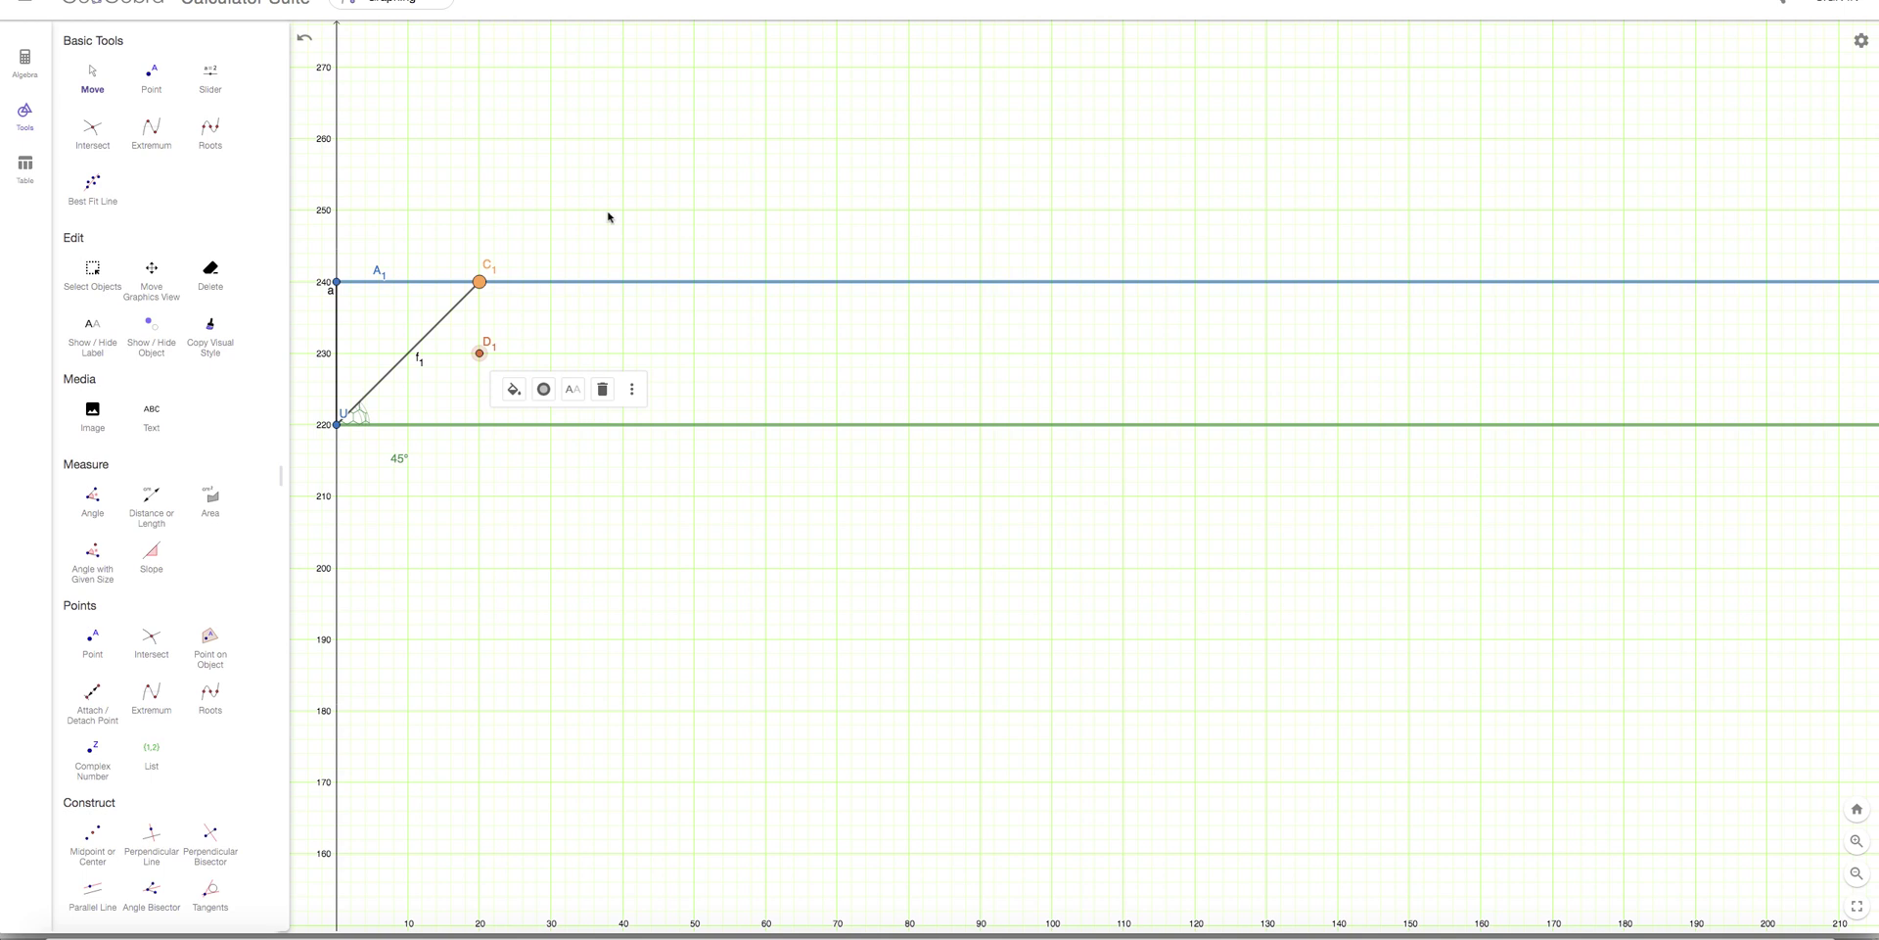
pyautogui.click(526, 271)
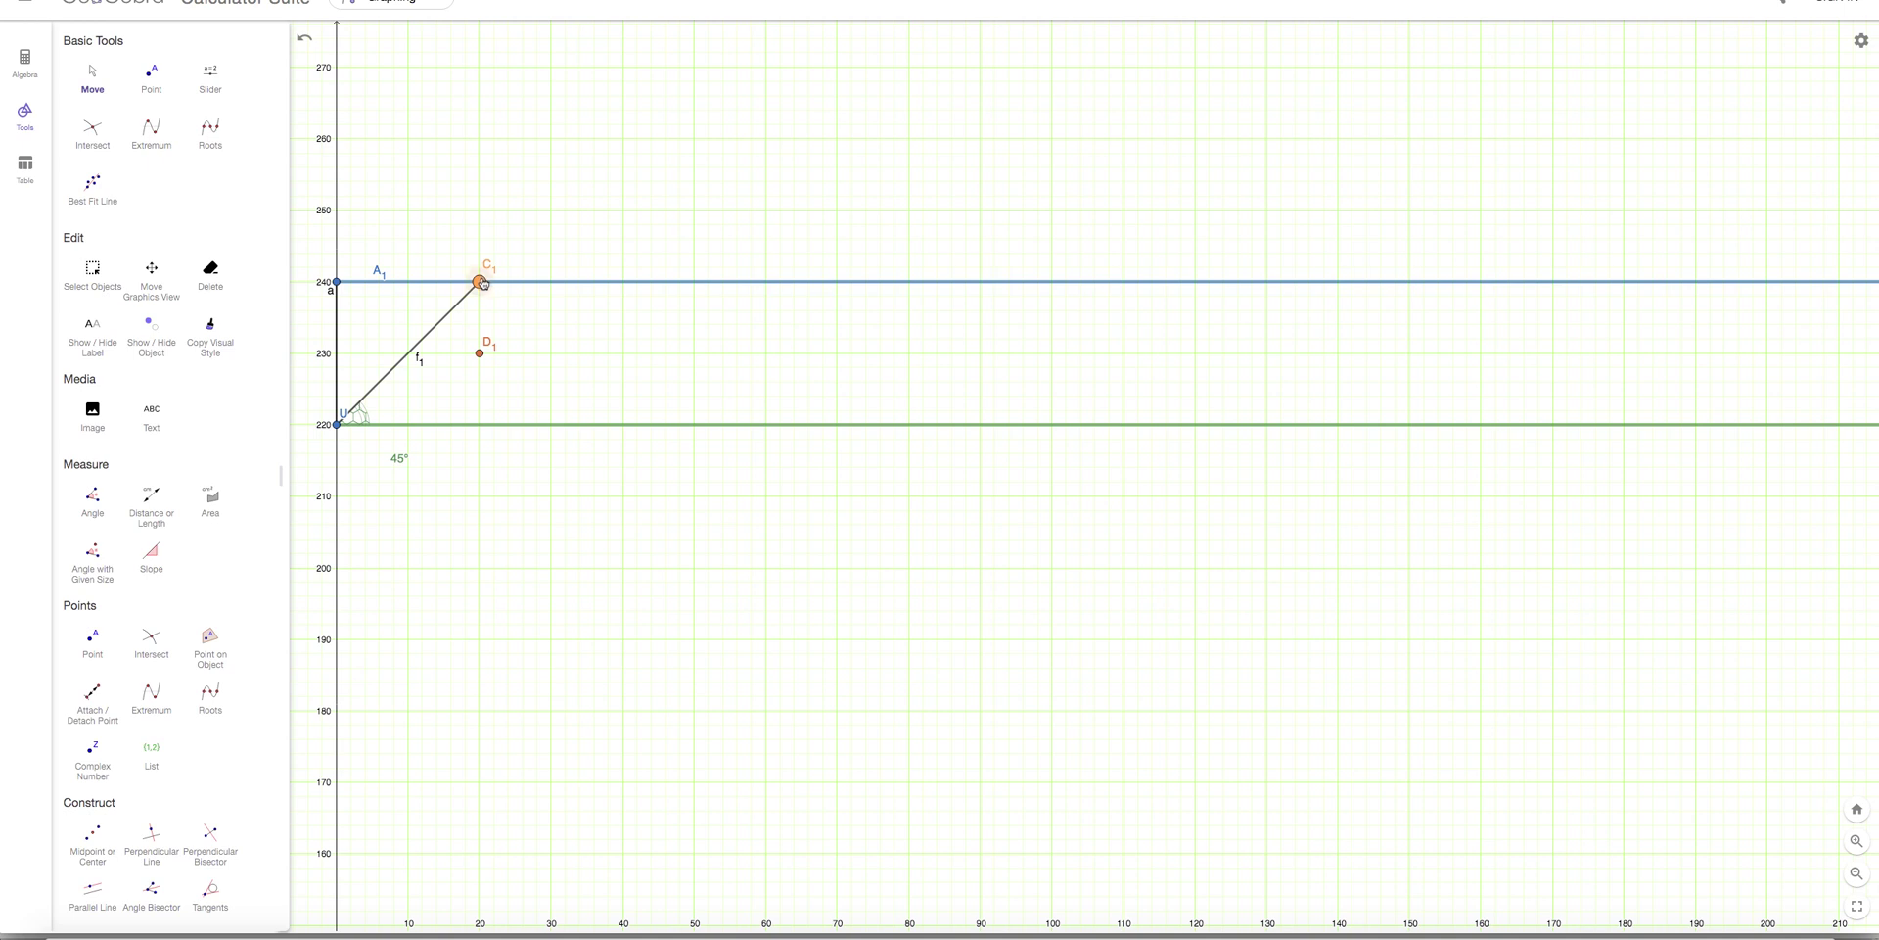
# Drag C1 out along the sky line in stages to x=180, shrinking the angle to 6.34°.
pyautogui.moveTo(481, 283); pyautogui.dragTo(557, 283)
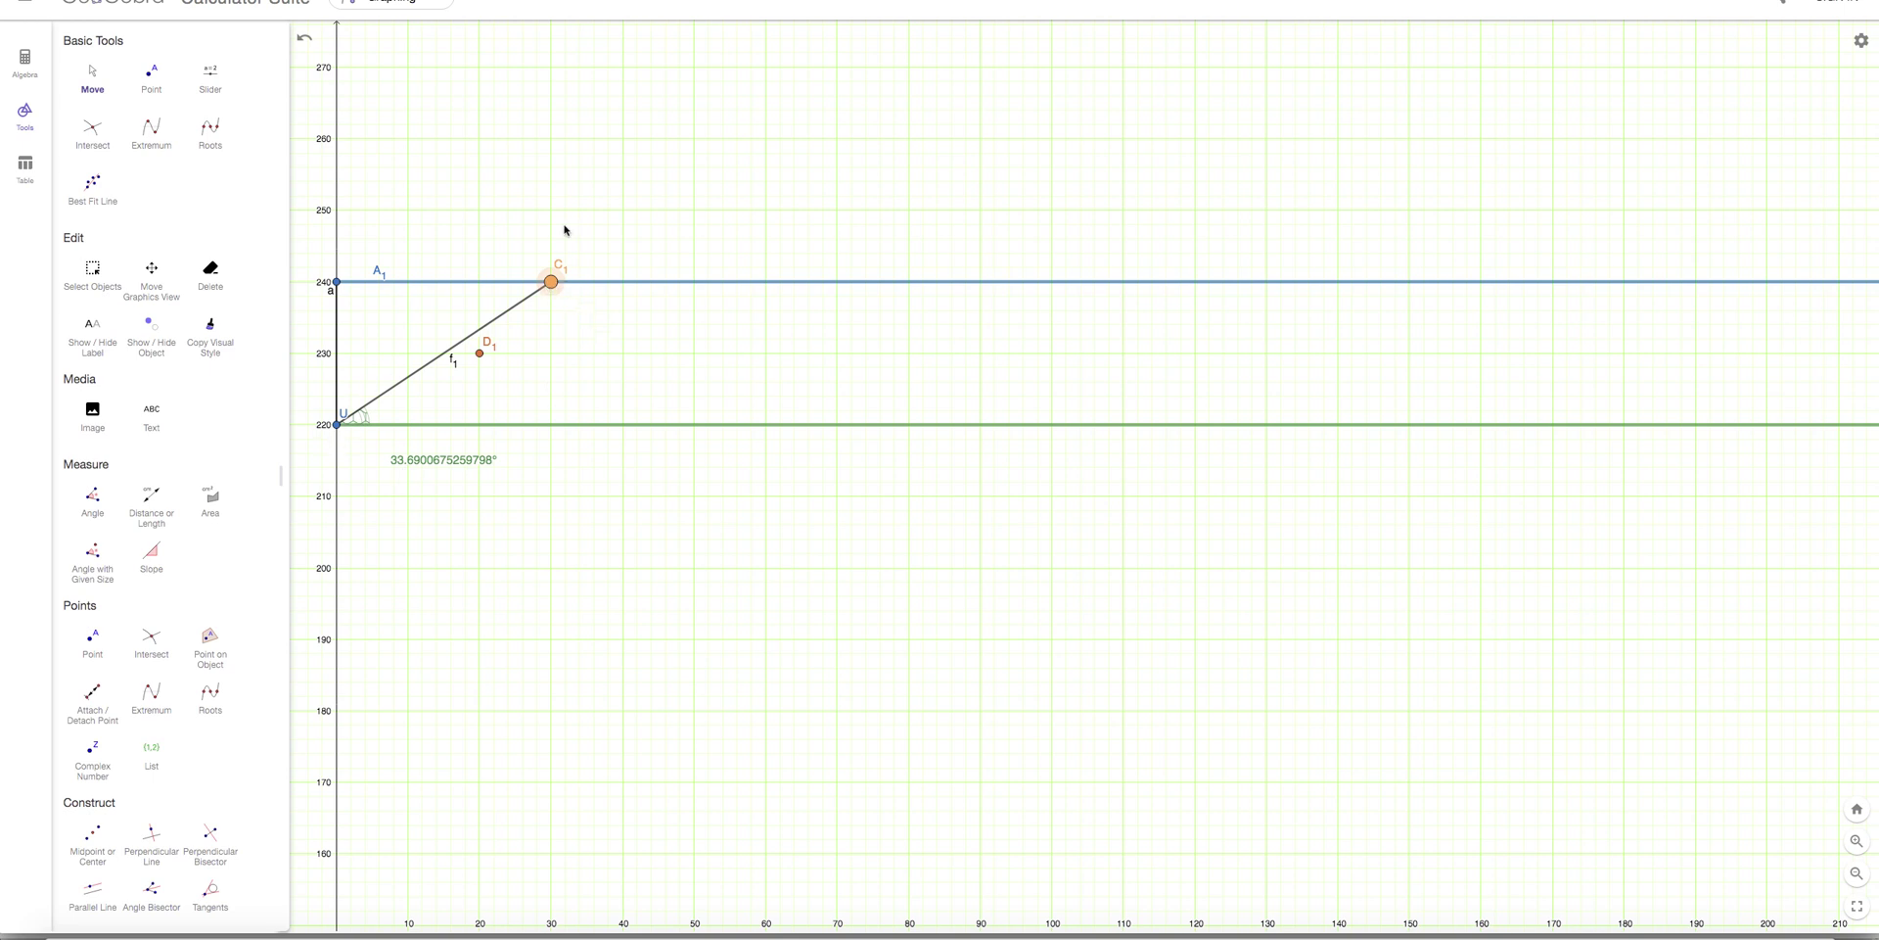
pyautogui.click(24, 116)
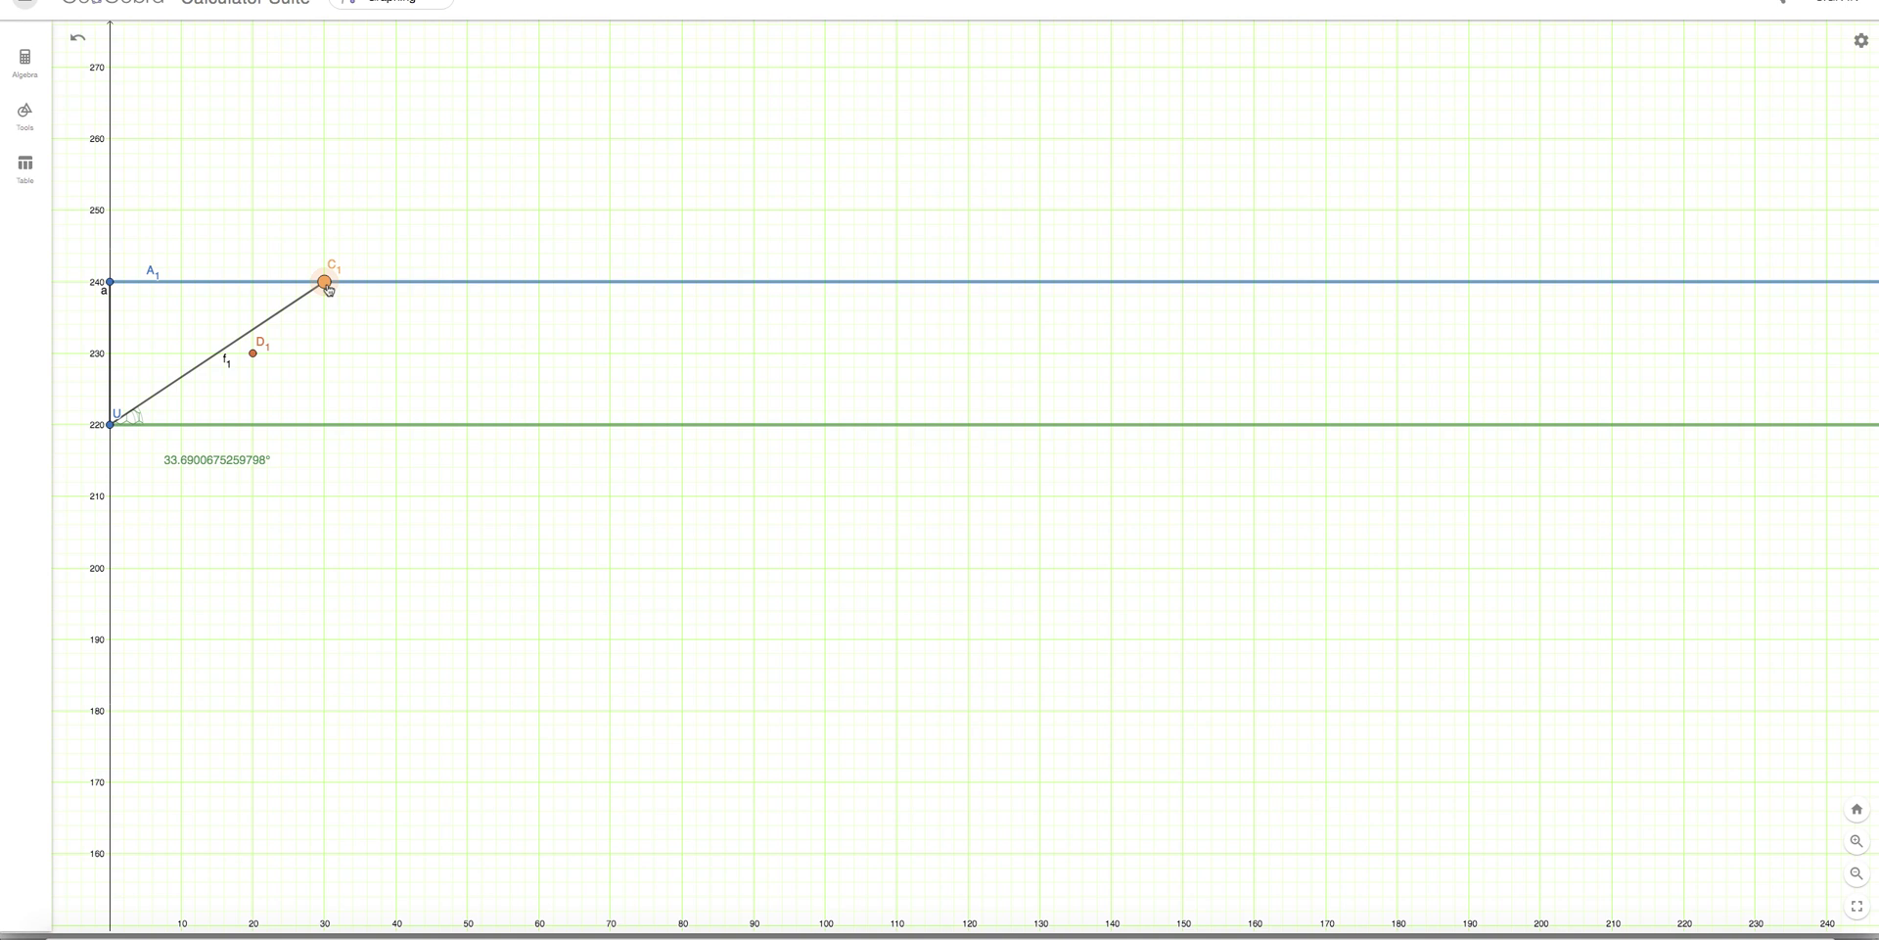
pyautogui.moveTo(328, 289); pyautogui.dragTo(616, 291)
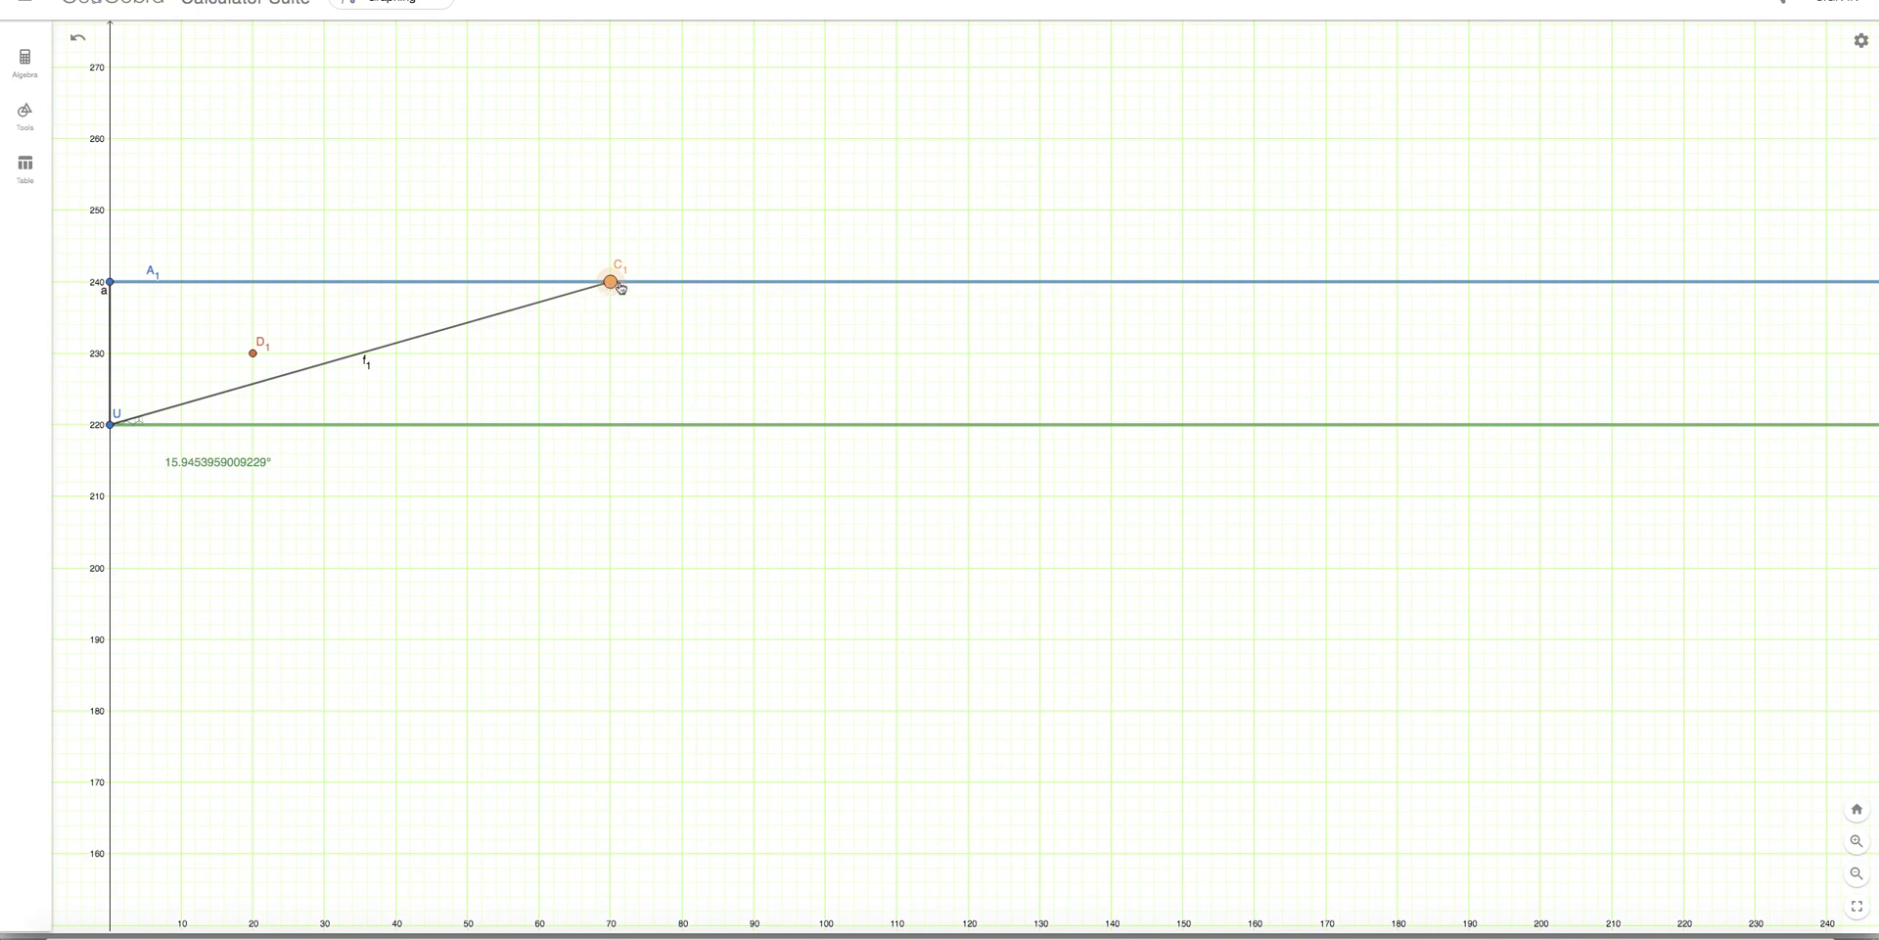
pyautogui.moveTo(620, 287); pyautogui.dragTo(1398, 286)
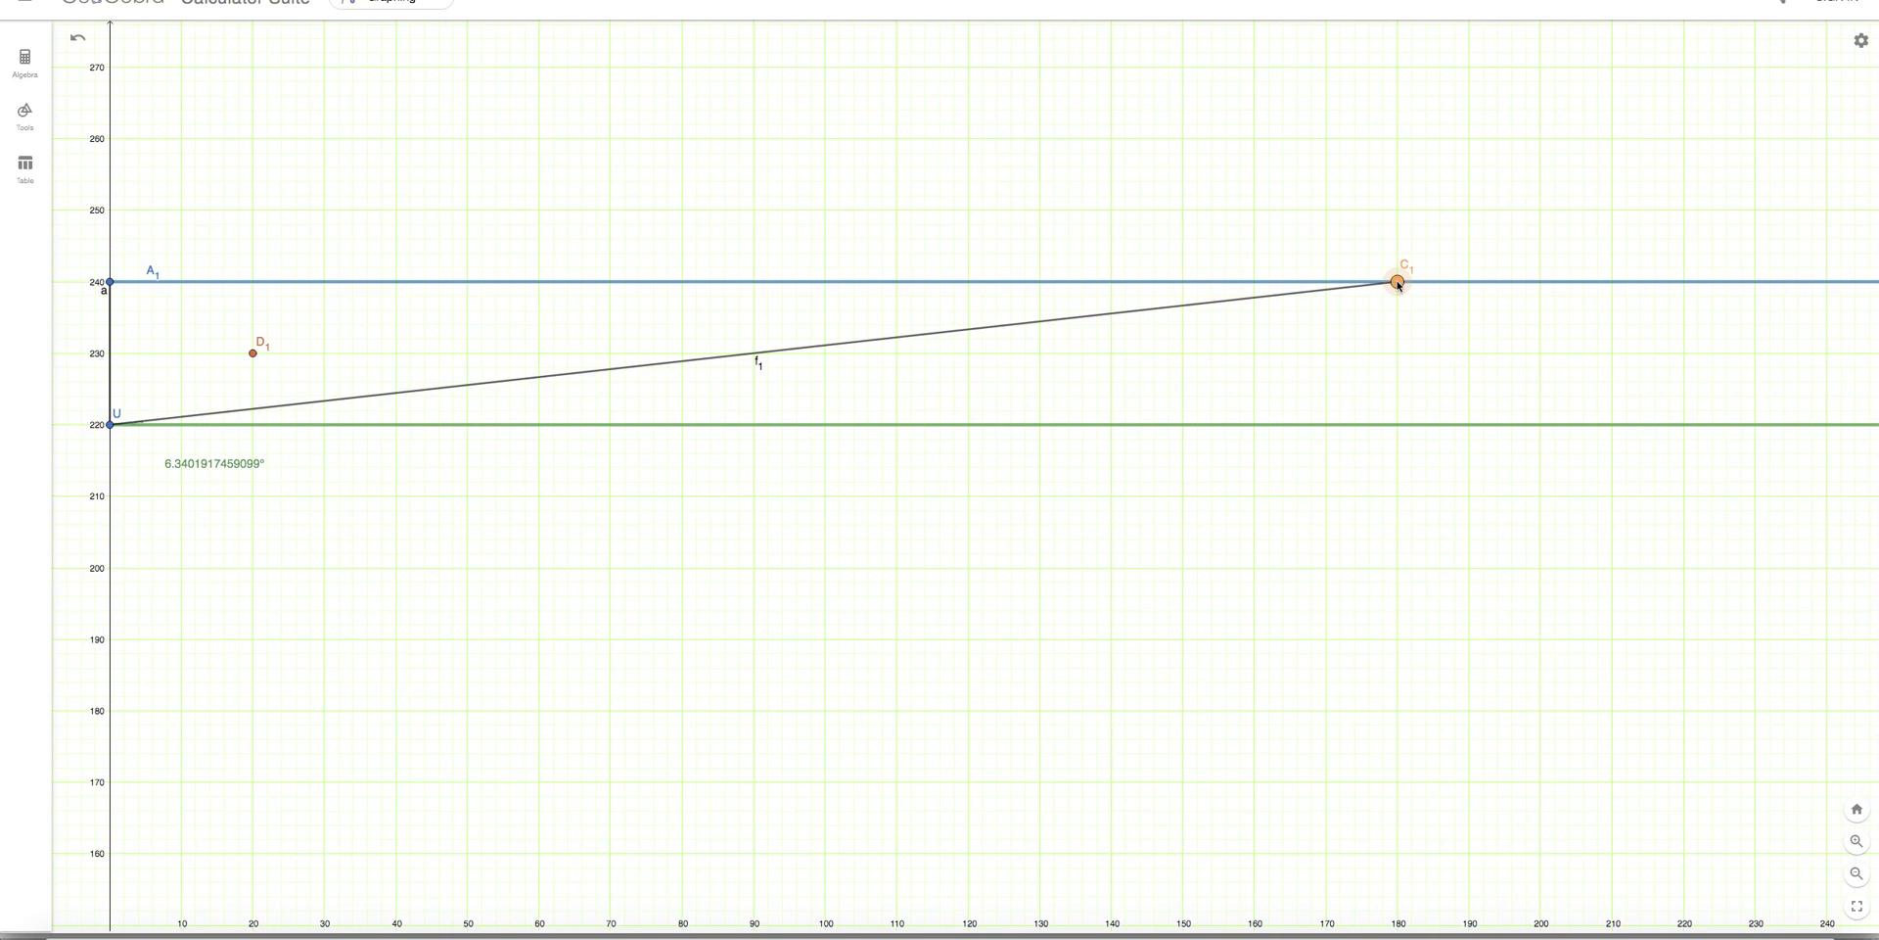
# Push C1 along the sky line to x=500, dropping the elevation angle to about 2.29°.
pyautogui.scroll(-2, 1156, 204)
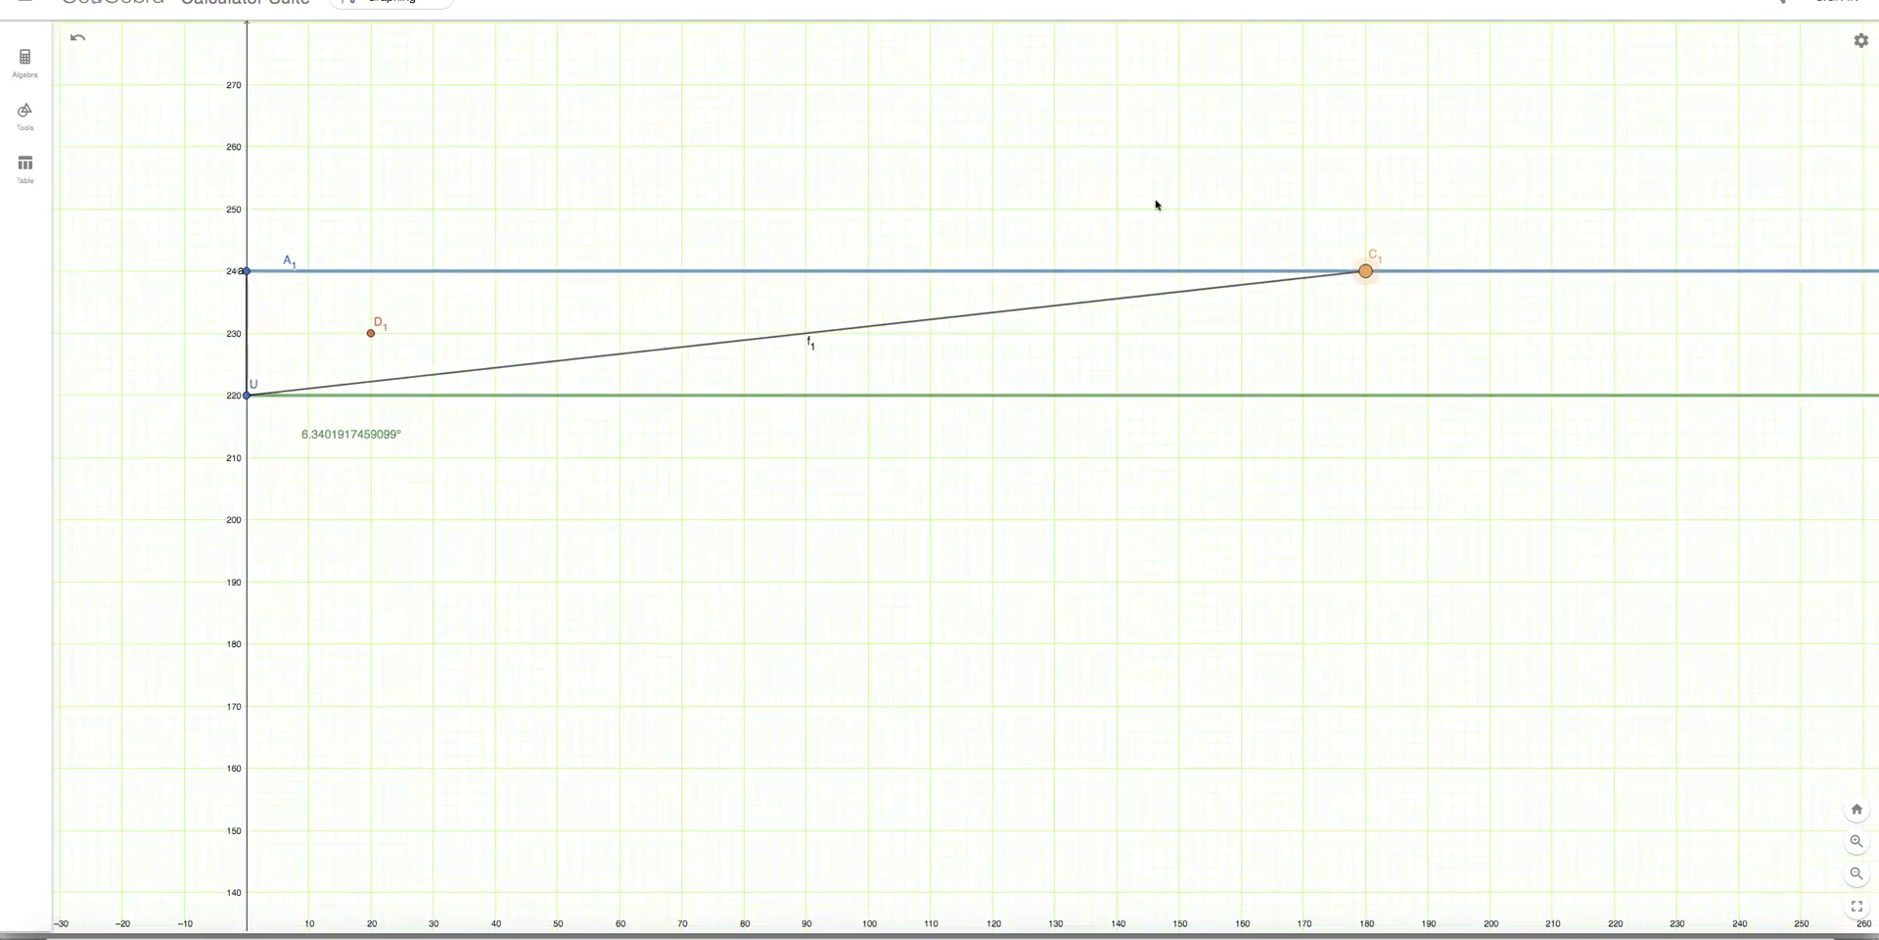
pyautogui.scroll(-3, 1156, 205)
pyautogui.moveTo(1243, 193); pyautogui.dragTo(1018, 259)
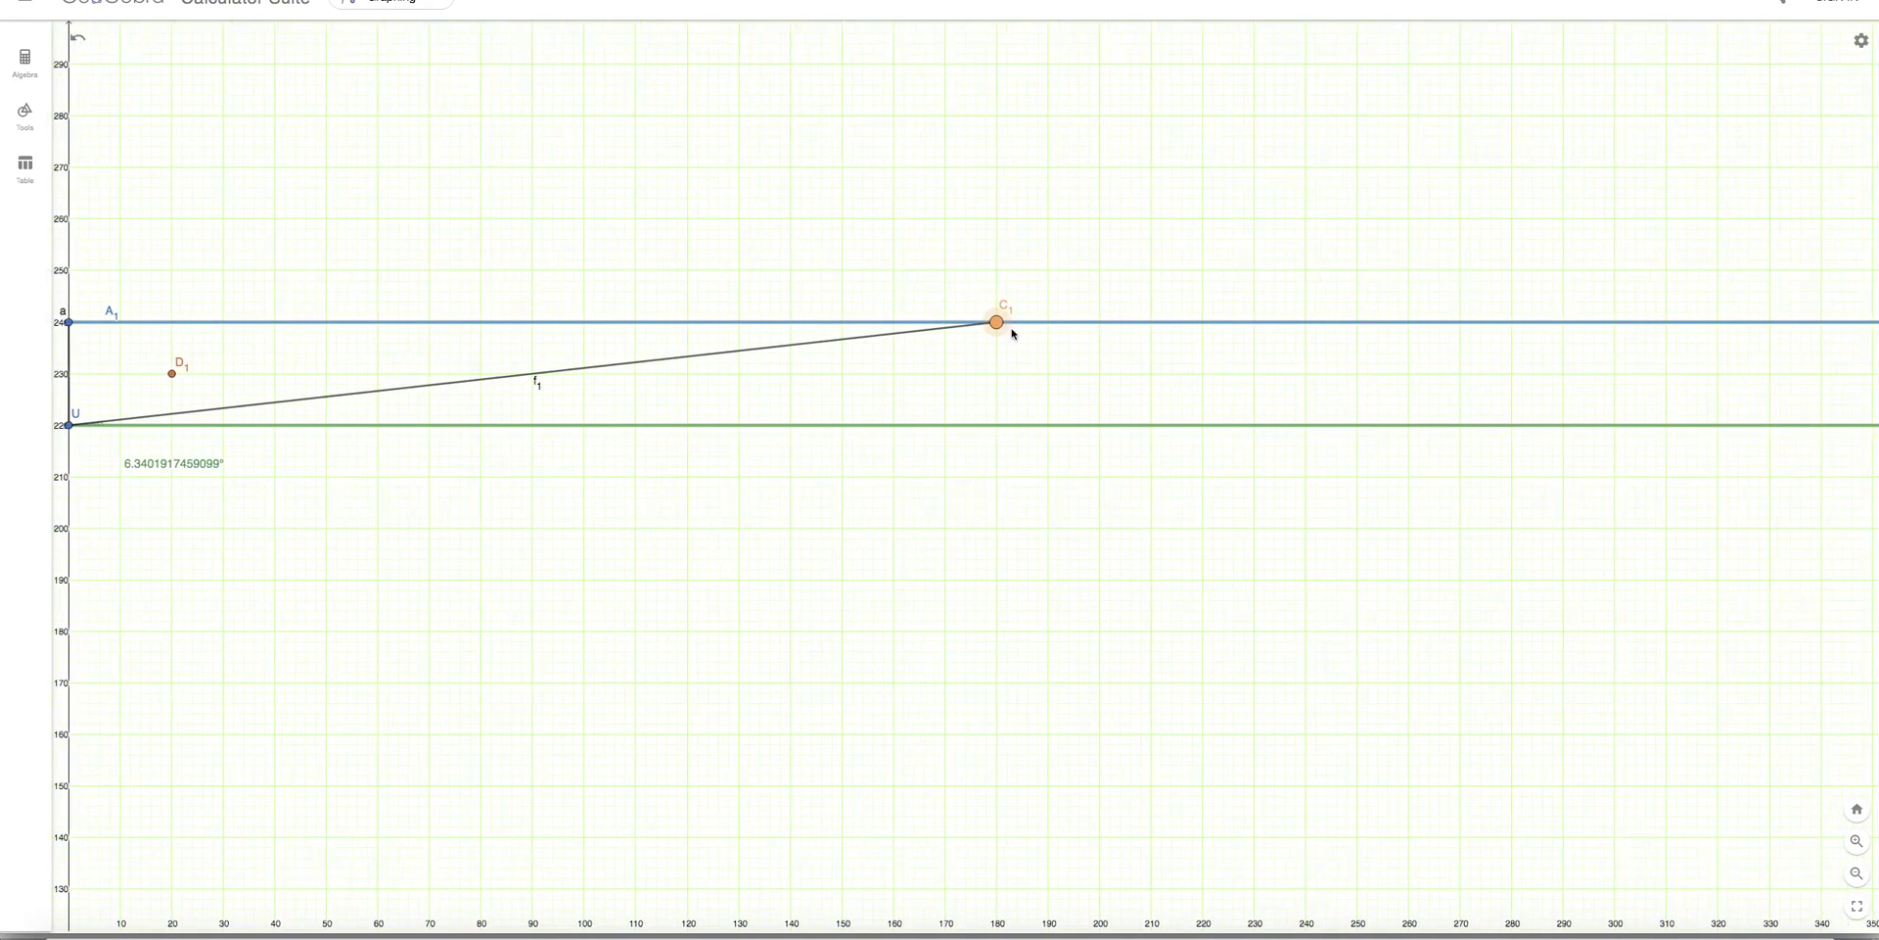
pyautogui.moveTo(999, 329); pyautogui.dragTo(1682, 331)
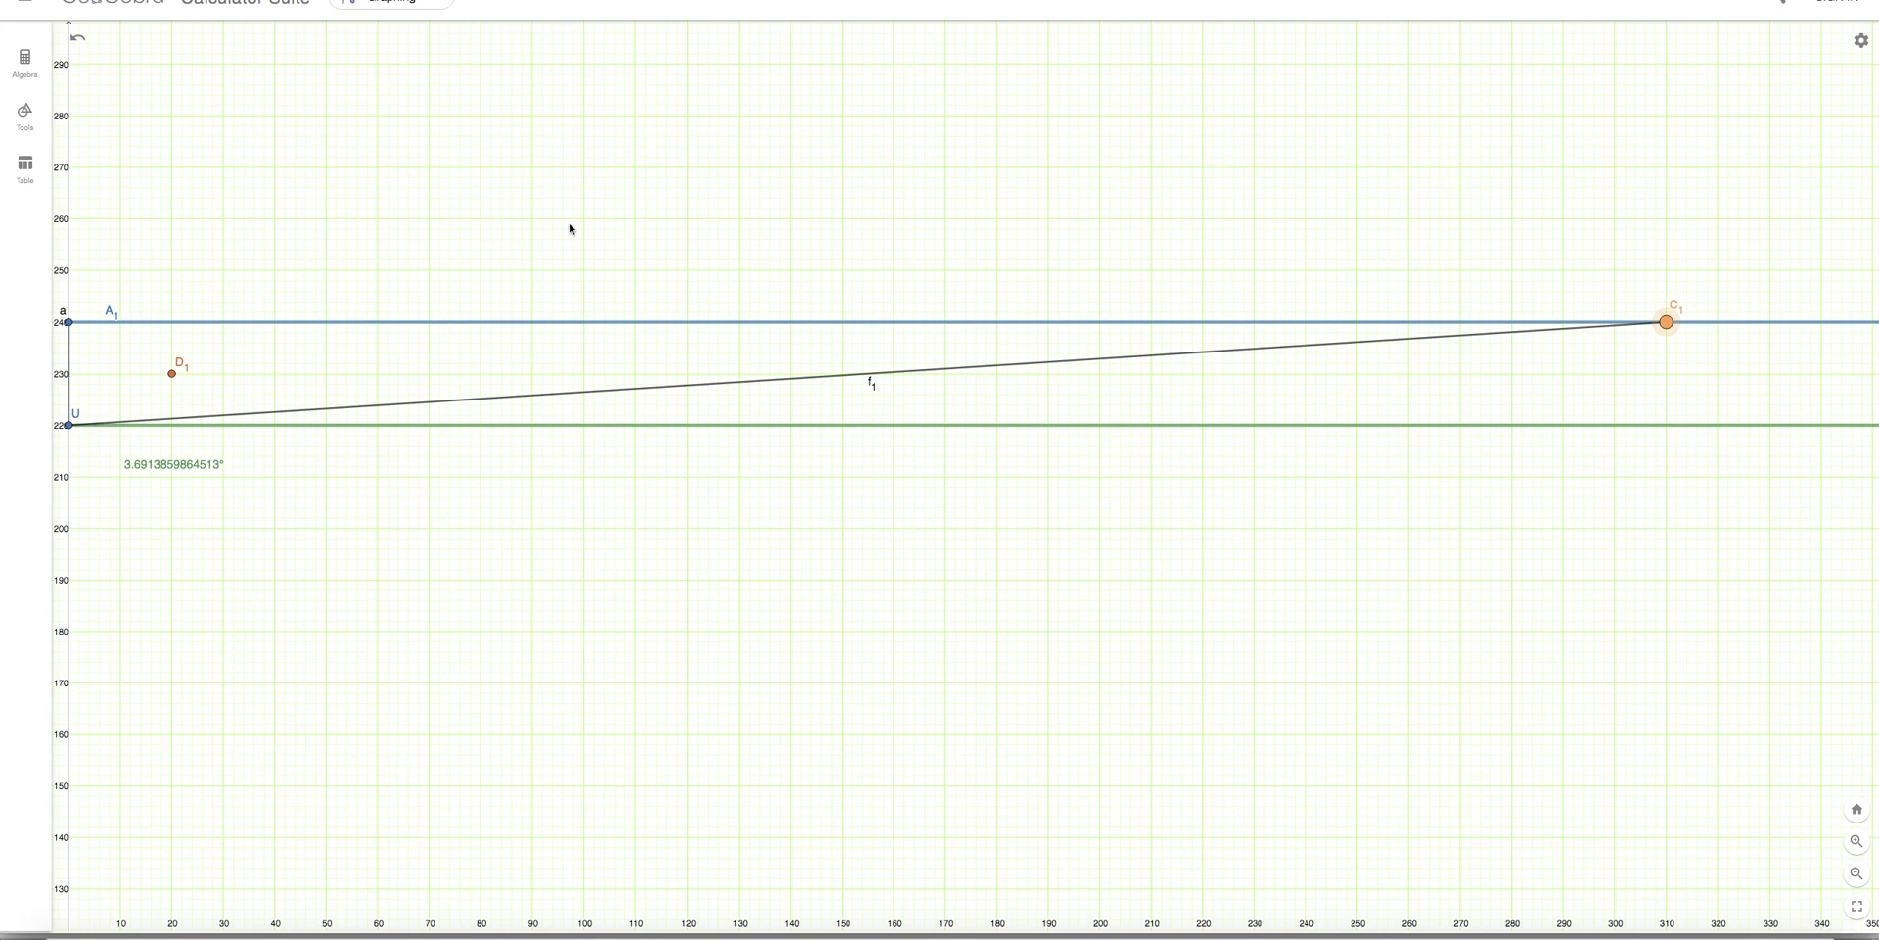
pyautogui.scroll(-5, 569, 228)
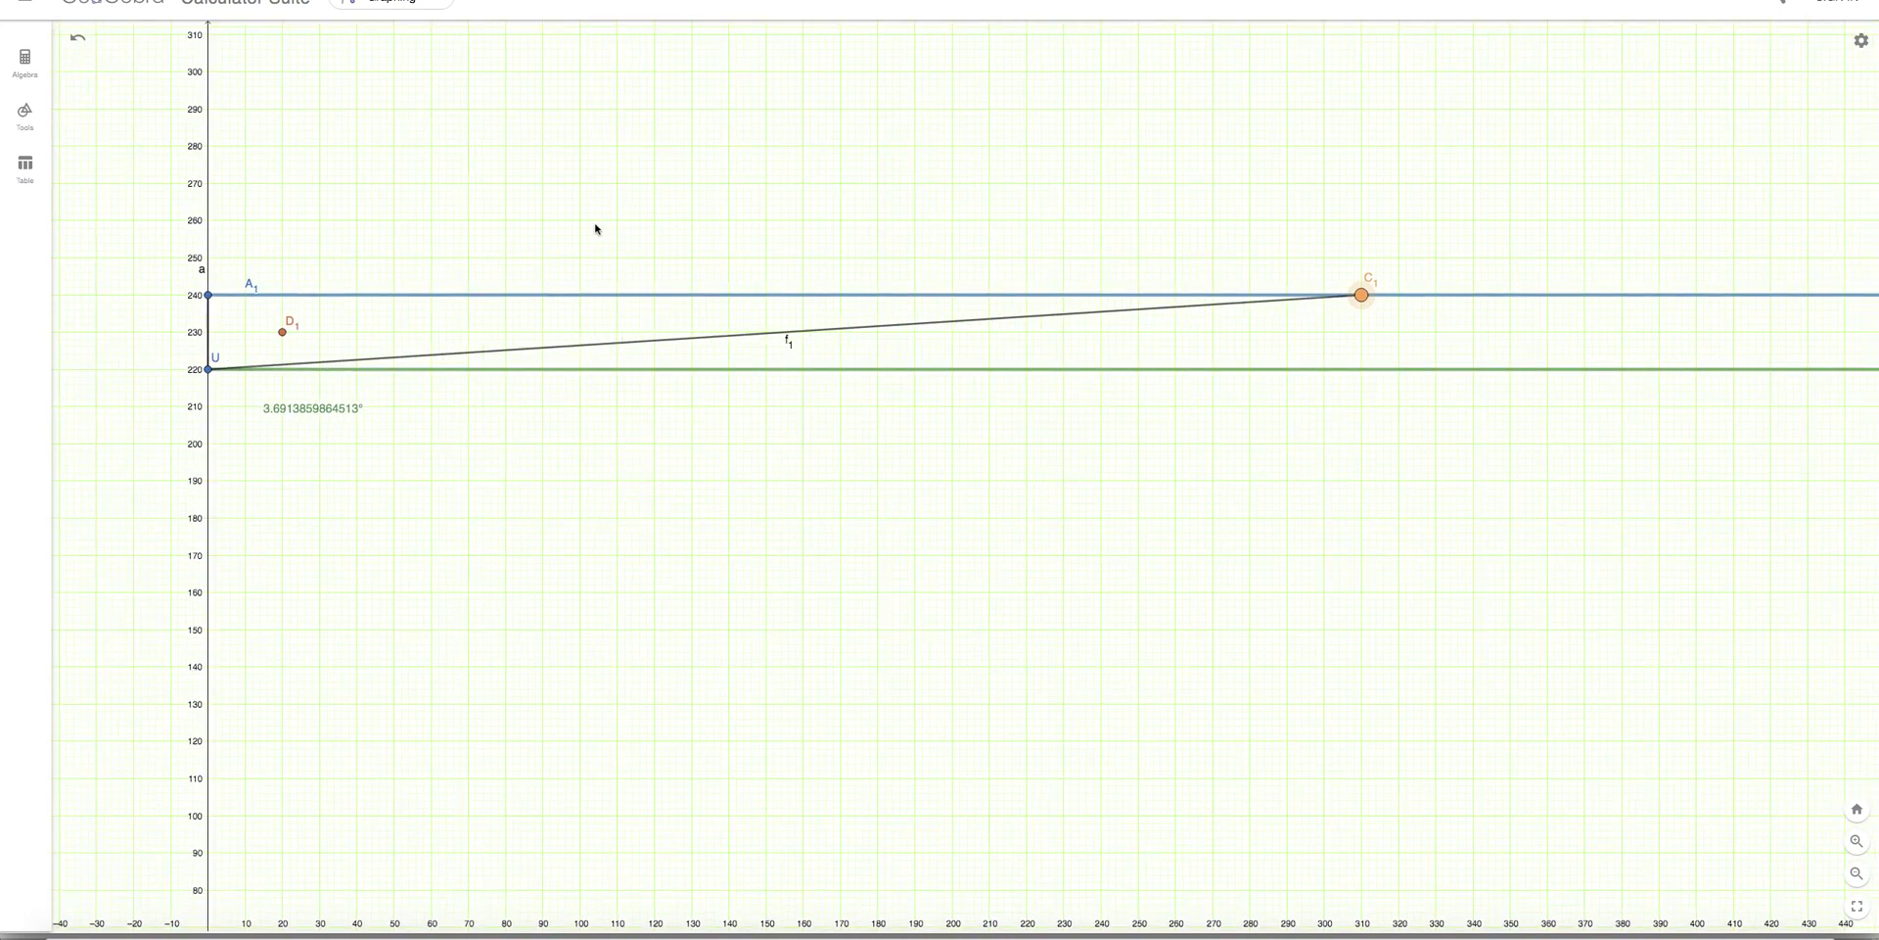
pyautogui.scroll(-1, 595, 228)
pyautogui.moveTo(671, 235); pyautogui.dragTo(535, 253)
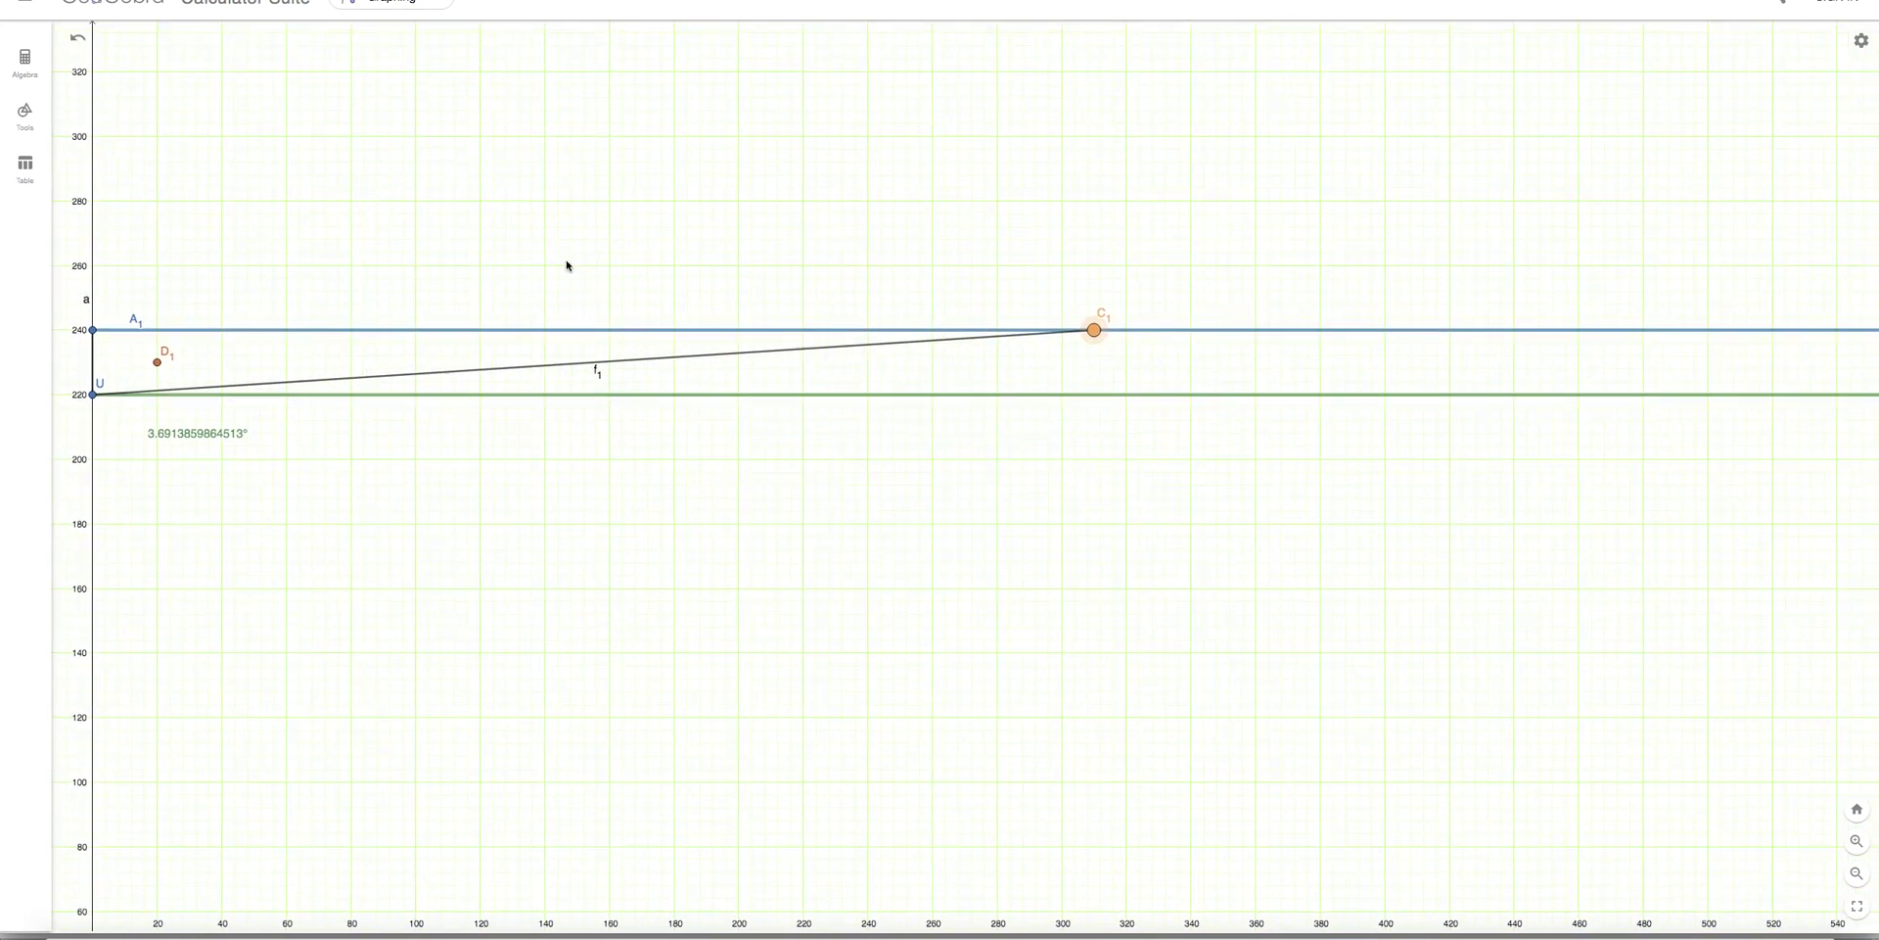
pyautogui.doubleClick(1095, 330)
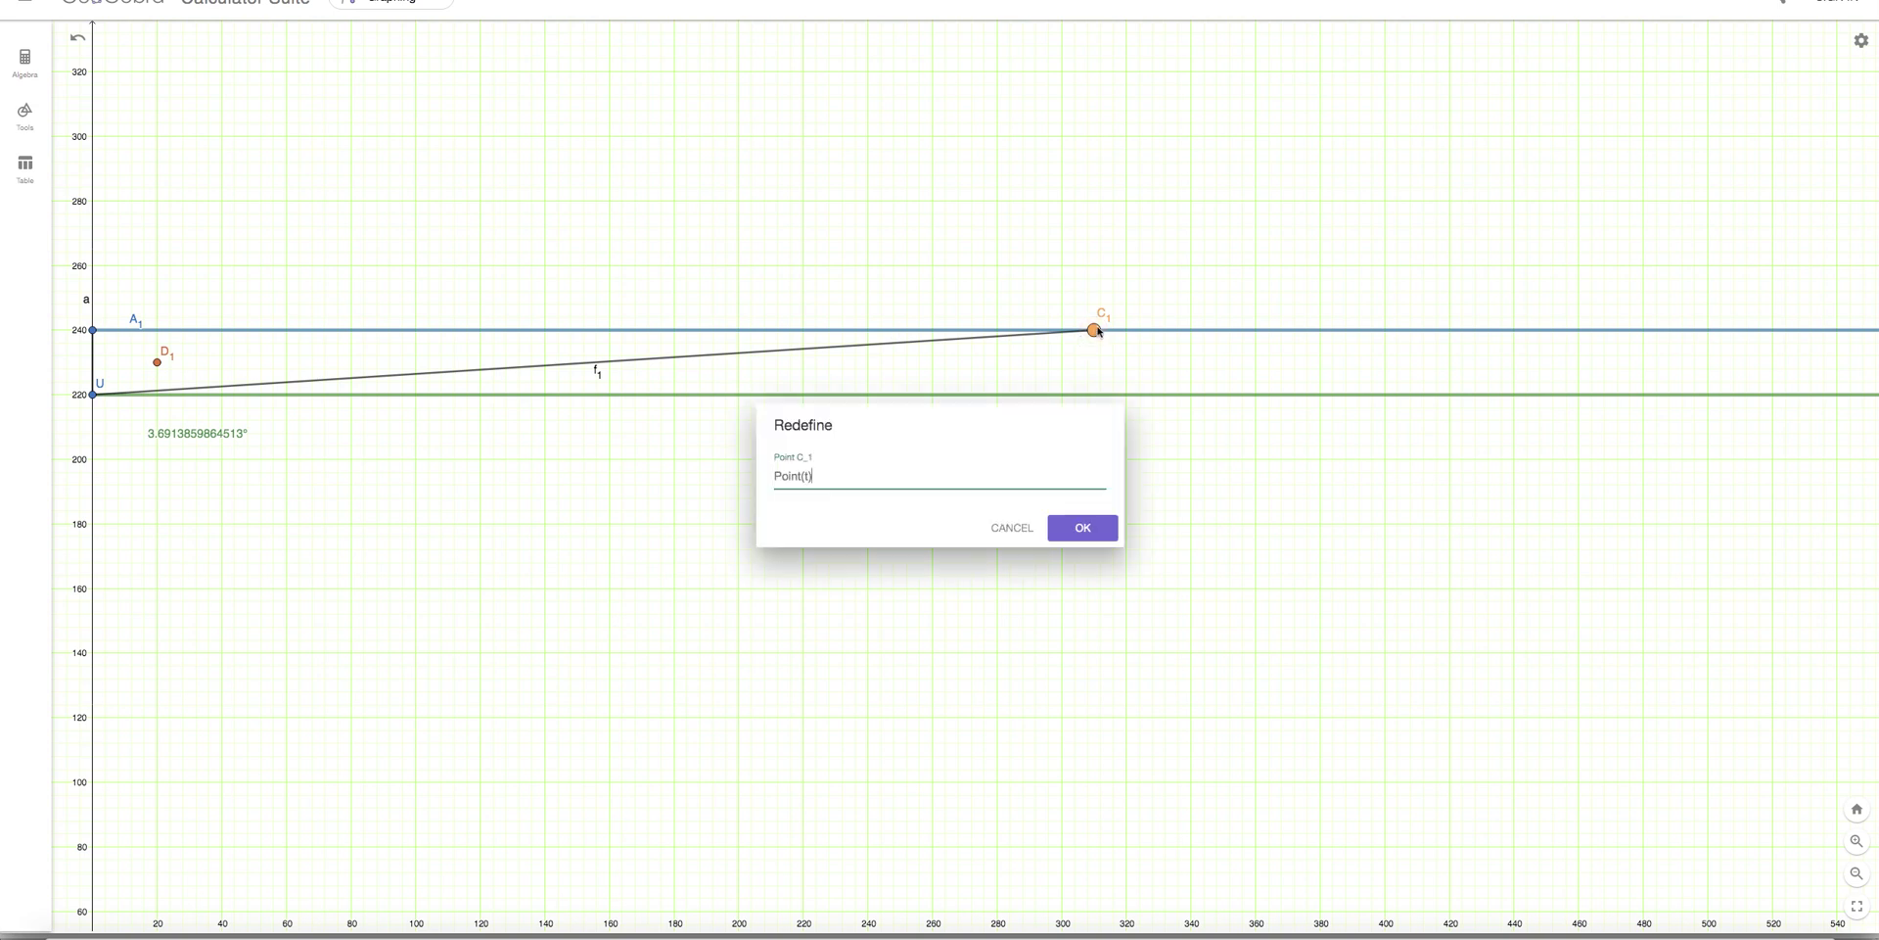
pyautogui.press('Escape')
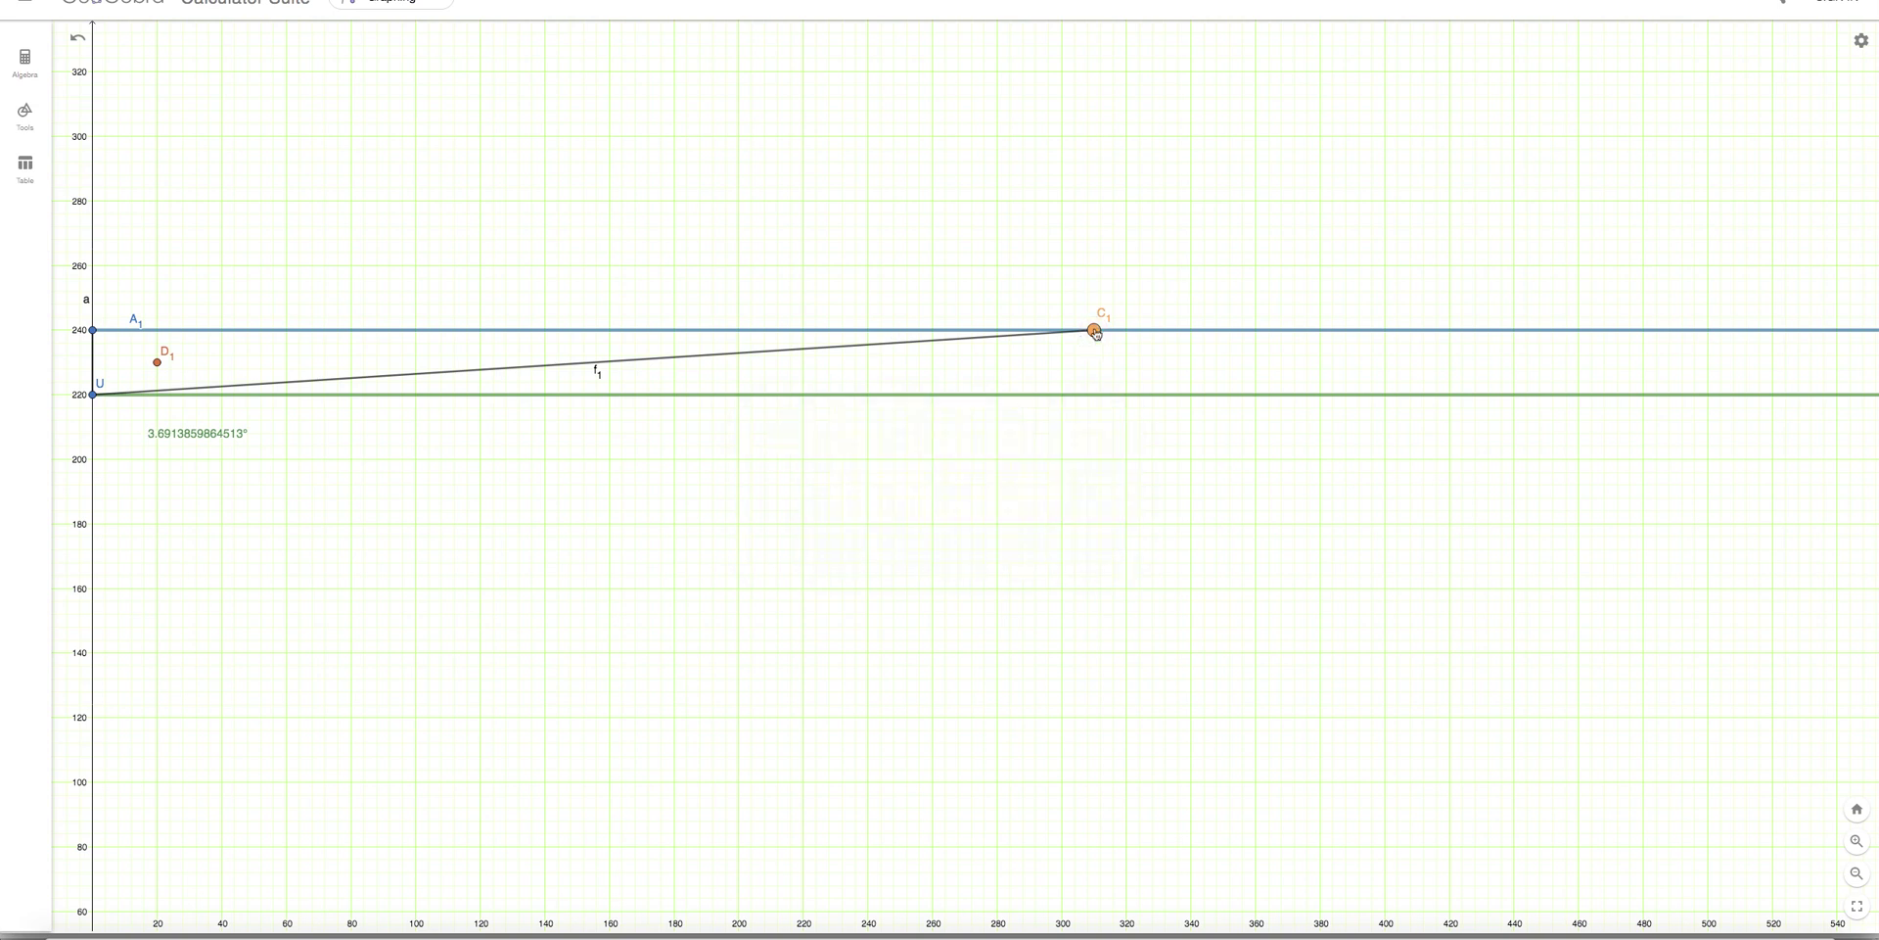
pyautogui.moveTo(1097, 334); pyautogui.dragTo(1708, 329)
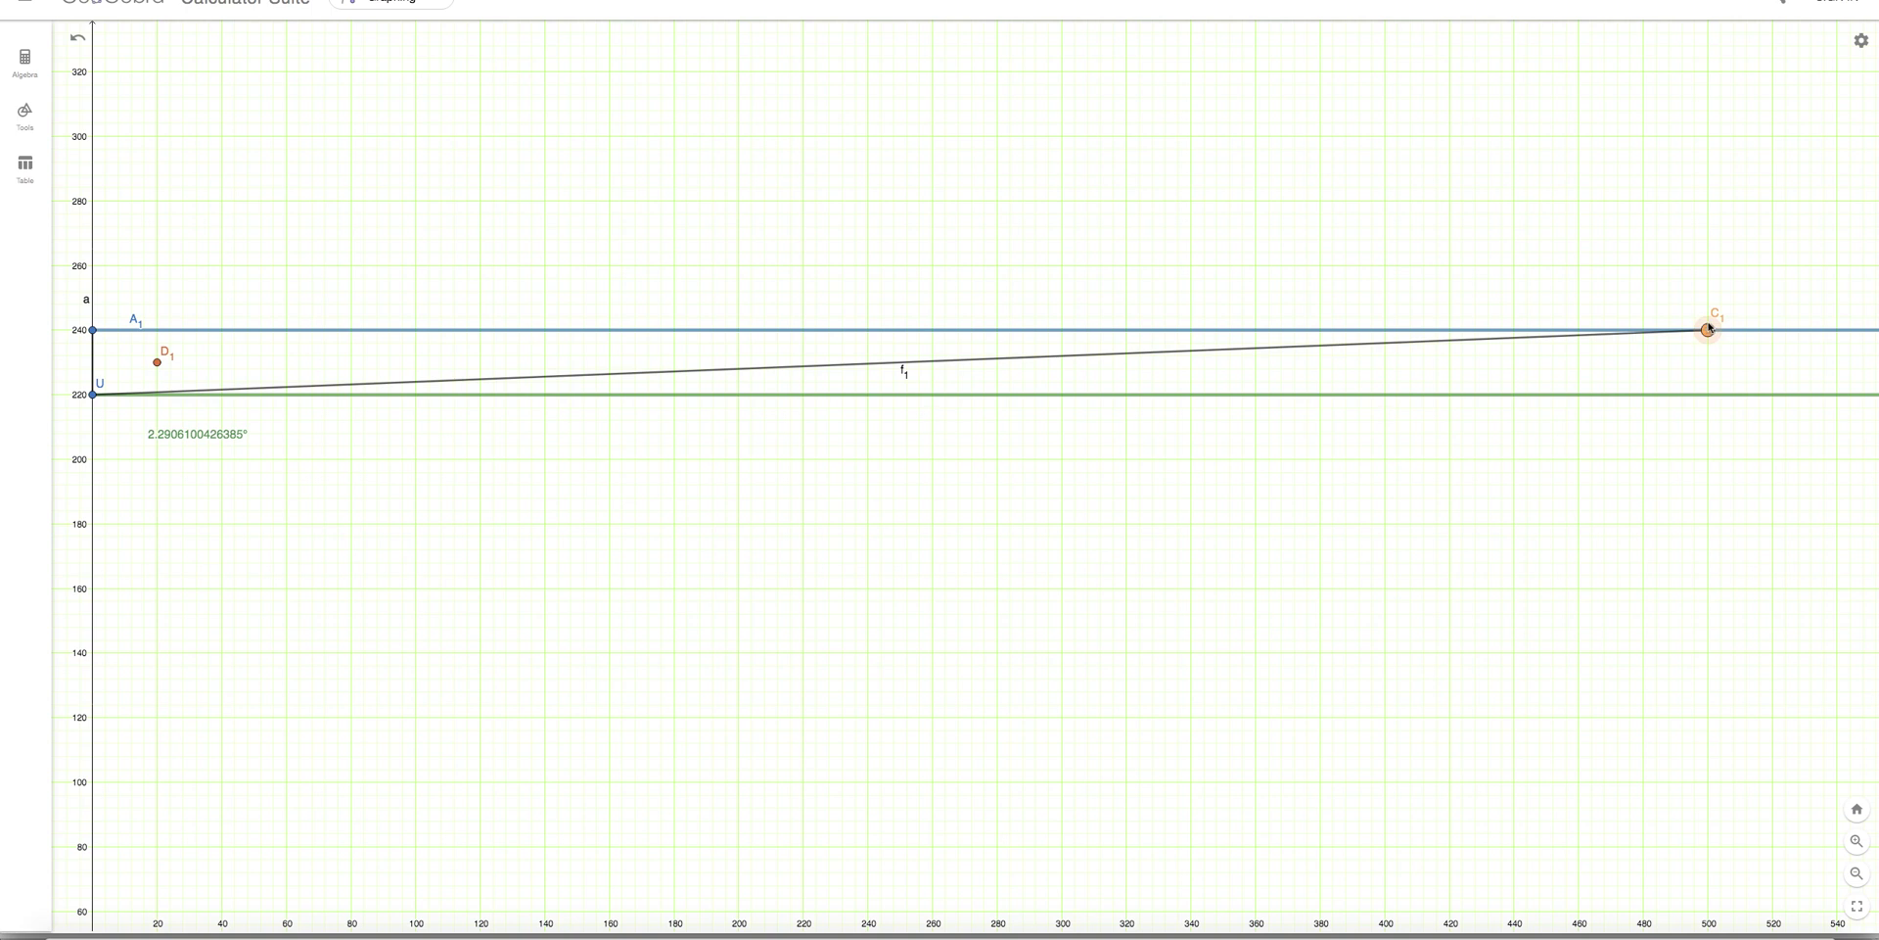
# Slide C1 in two drags out to about x=1137, flattening the angle to 1.008°.
pyautogui.scroll(-5, 1606, 272)
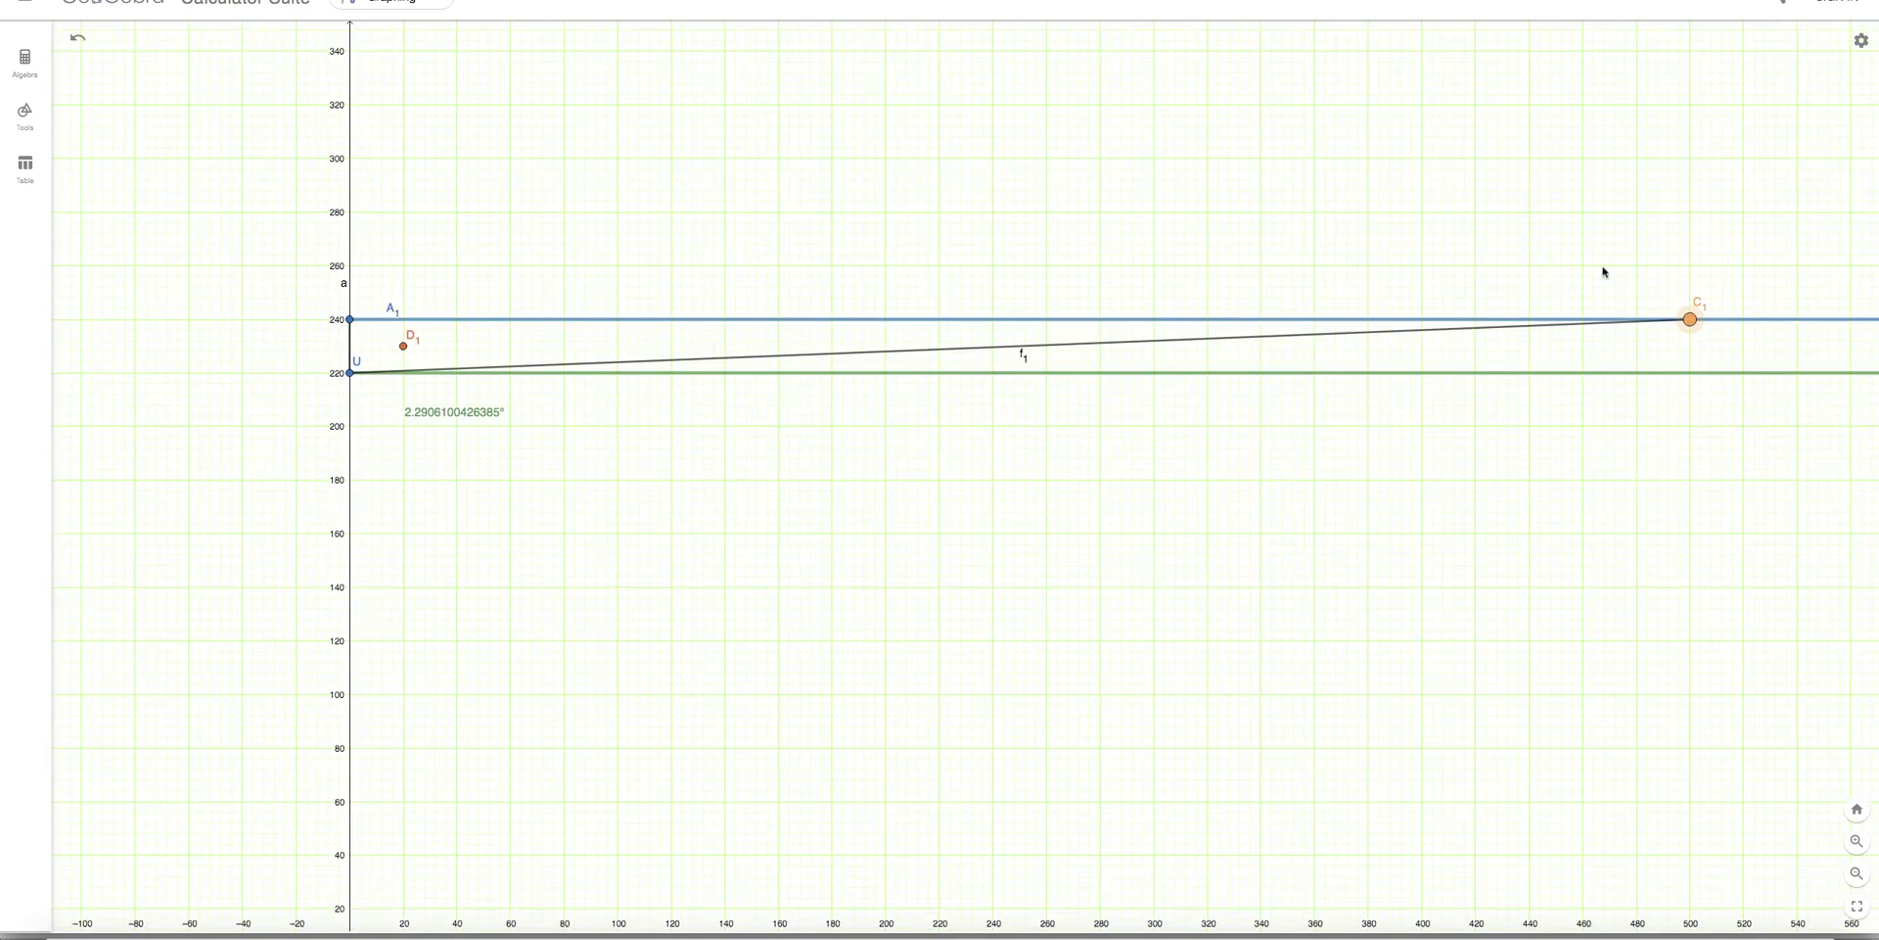
pyautogui.moveTo(1603, 272); pyautogui.dragTo(1259, 335)
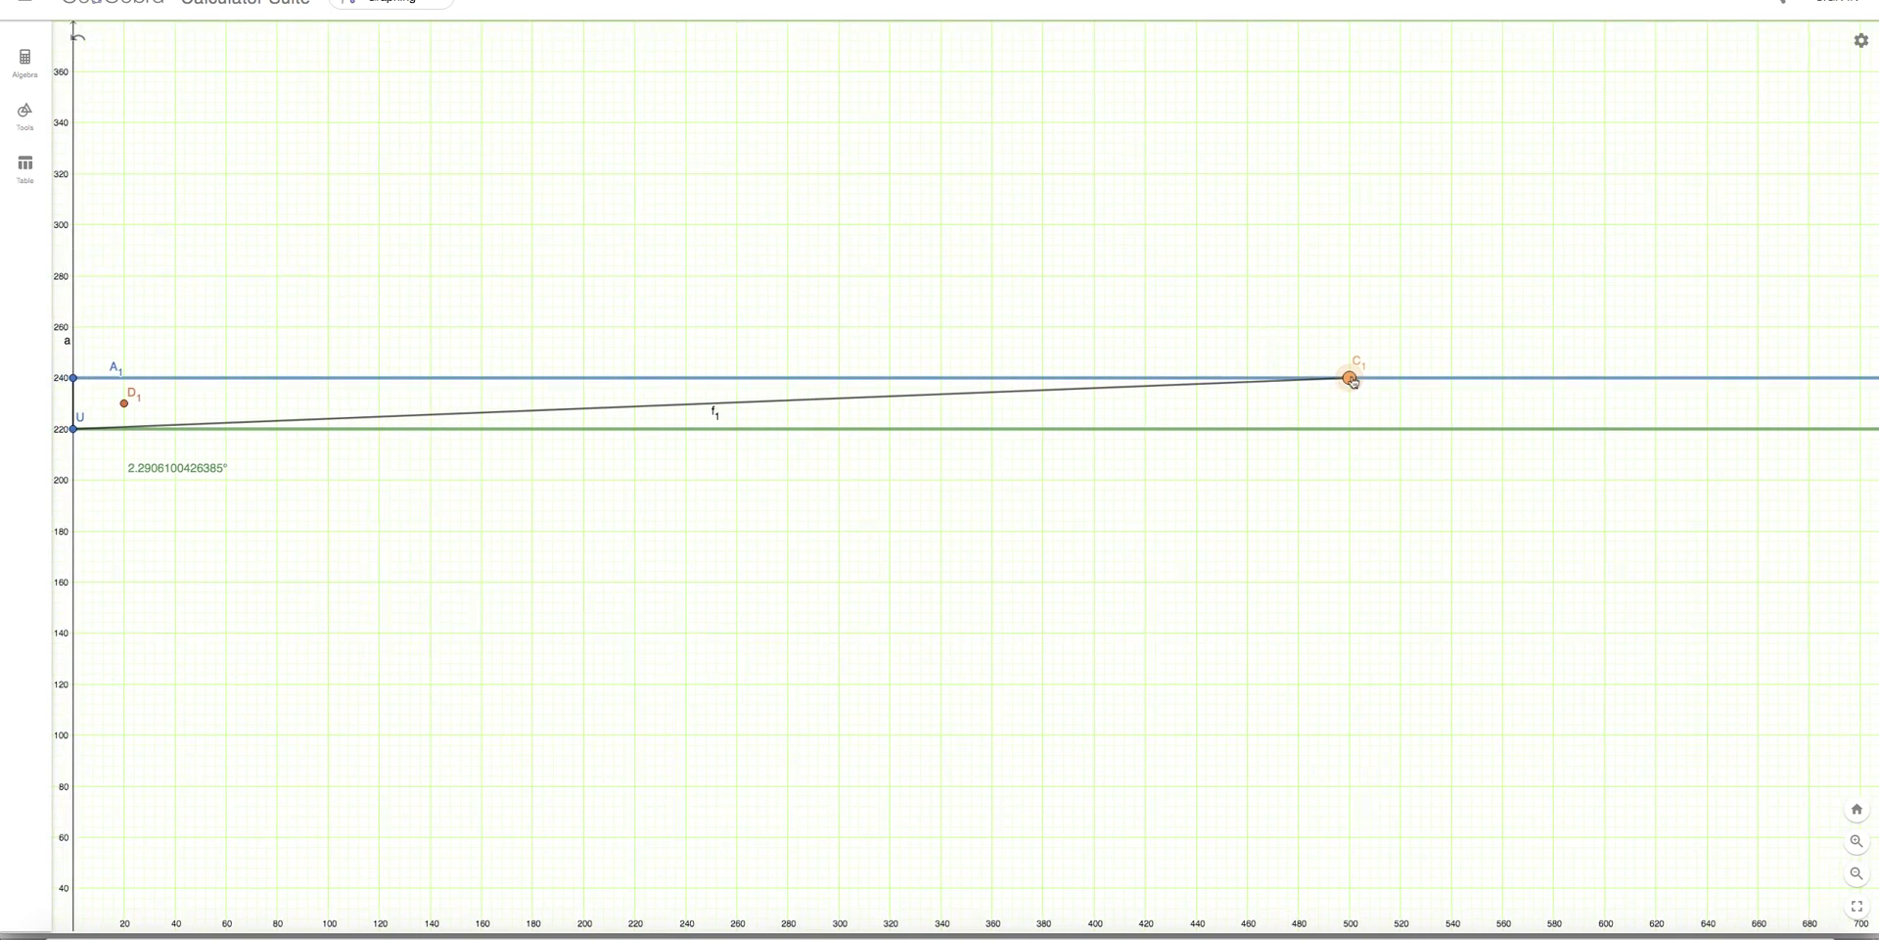
pyautogui.moveTo(1354, 381); pyautogui.dragTo(1765, 377)
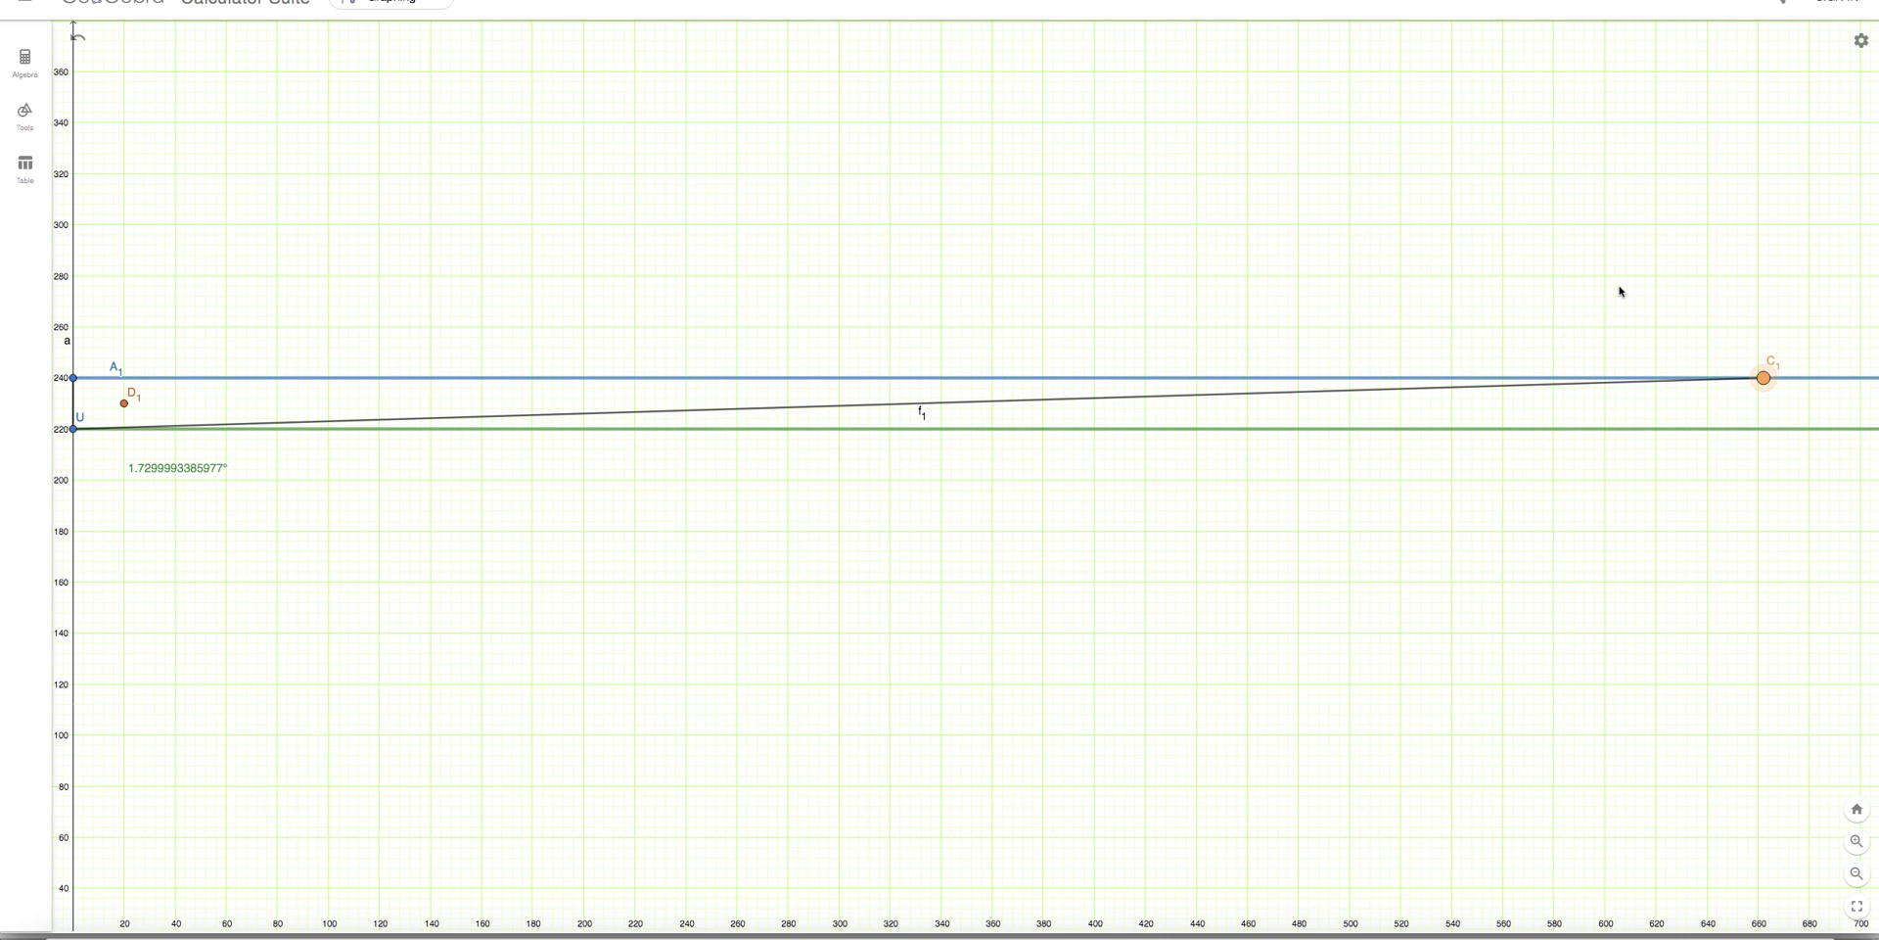
pyautogui.scroll(-3, 1605, 286)
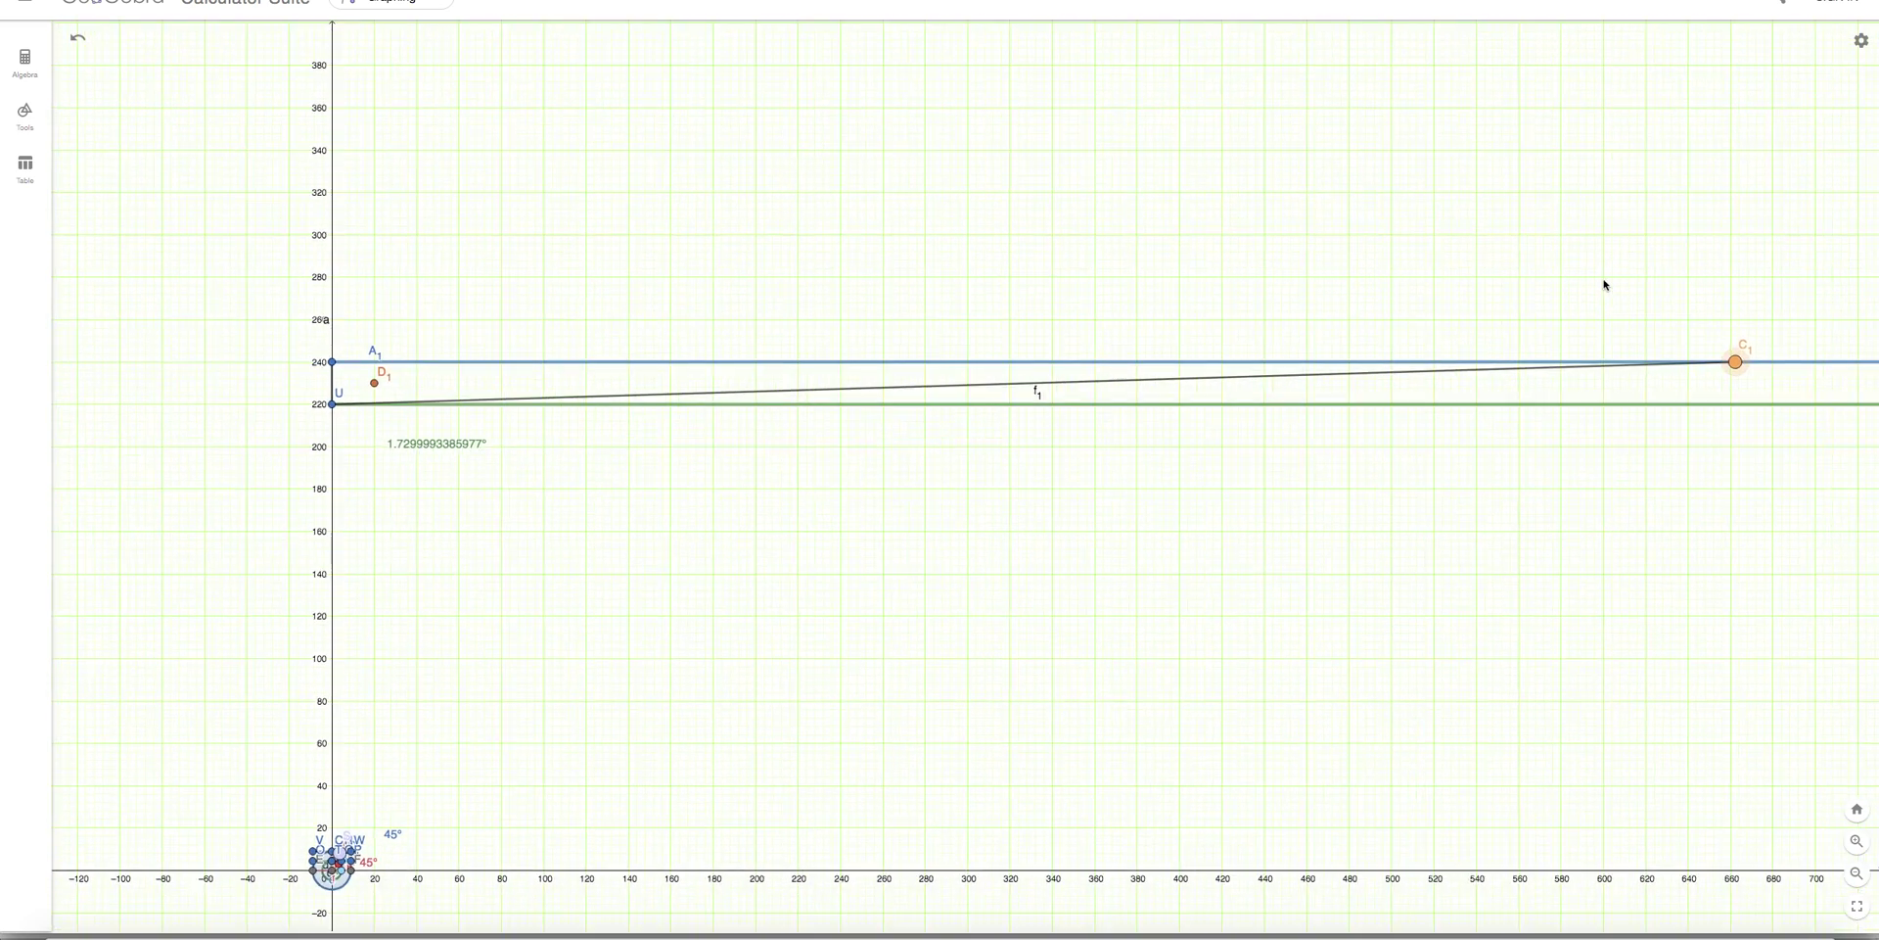
pyautogui.scroll(-1, 1605, 286)
pyautogui.moveTo(1531, 344); pyautogui.dragTo(1299, 366)
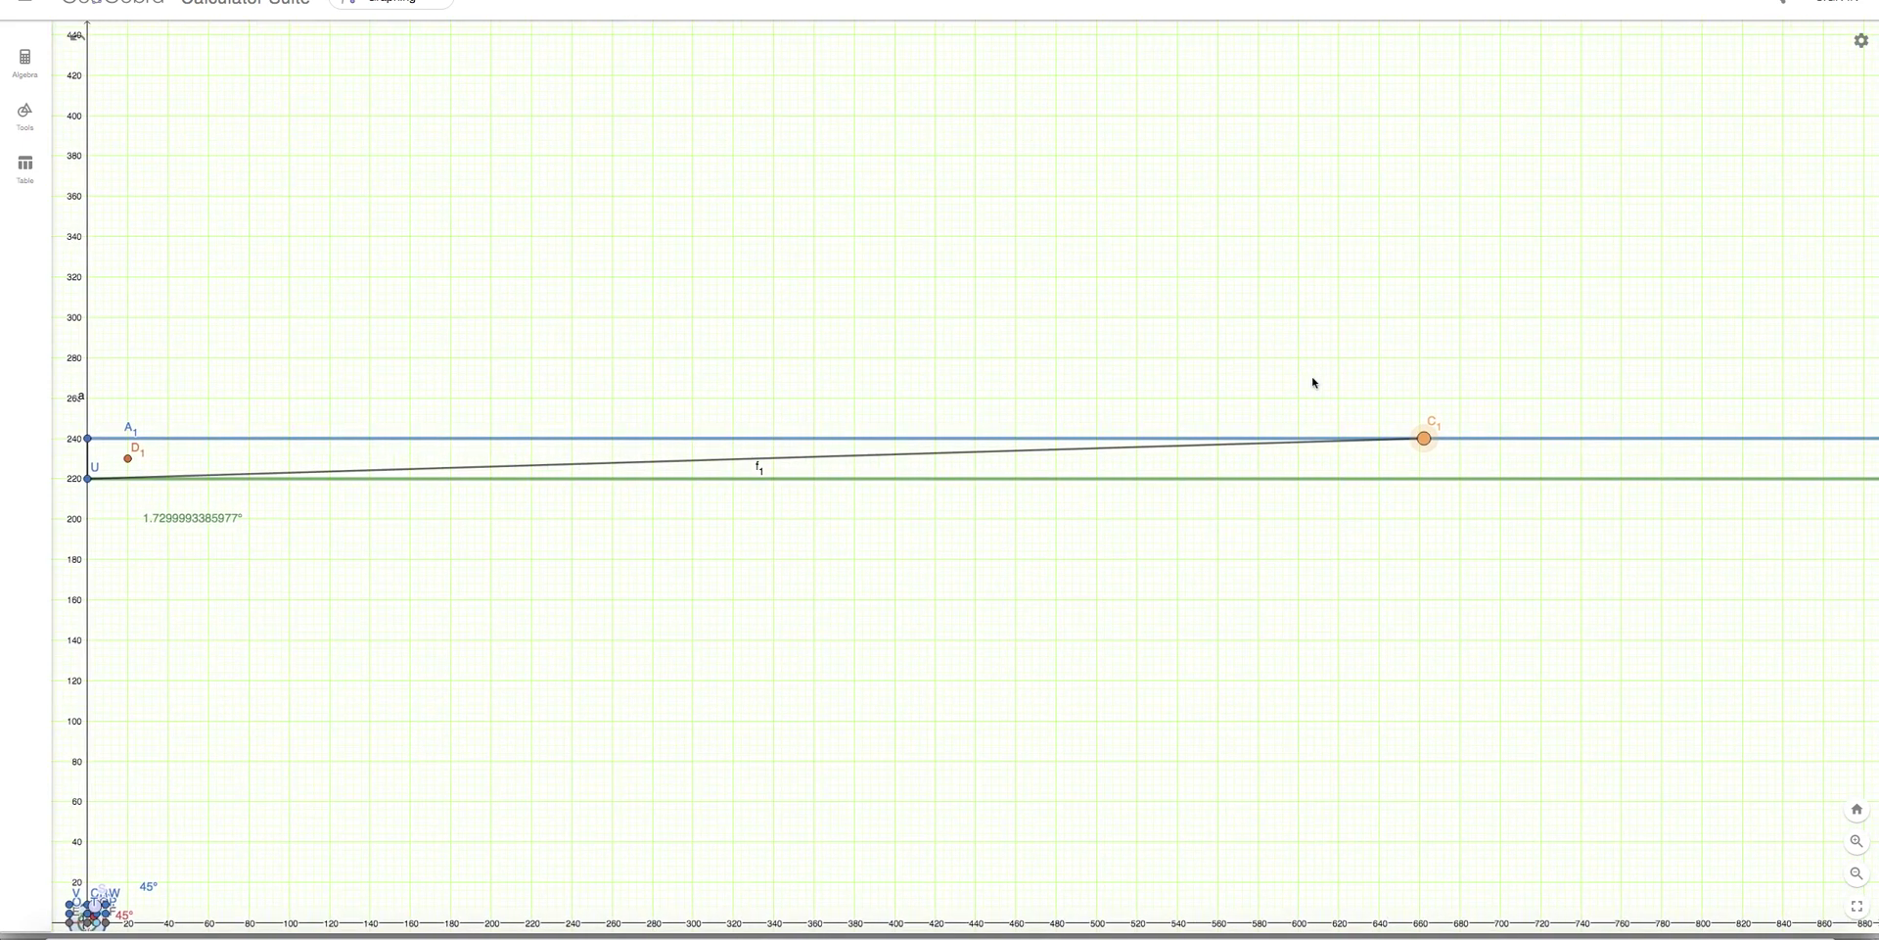
pyautogui.scroll(-2, 1433, 392)
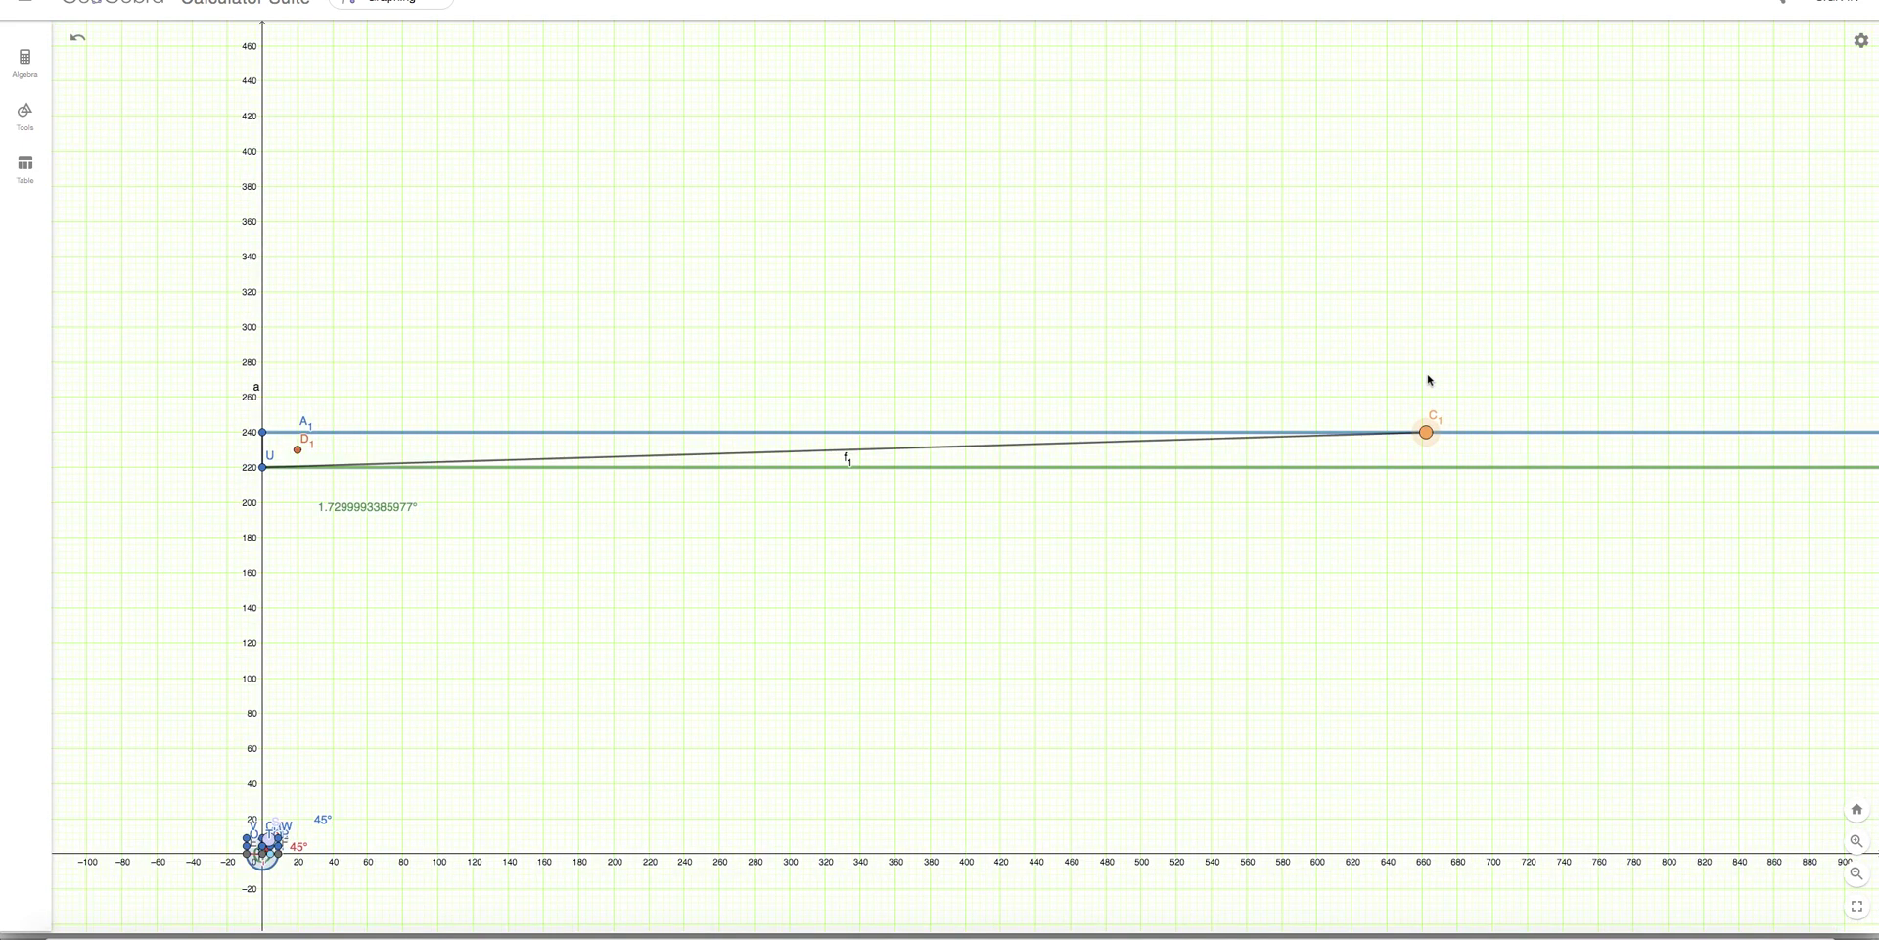
pyautogui.scroll(-2, 1428, 380)
pyautogui.moveTo(1429, 350); pyautogui.dragTo(1149, 391)
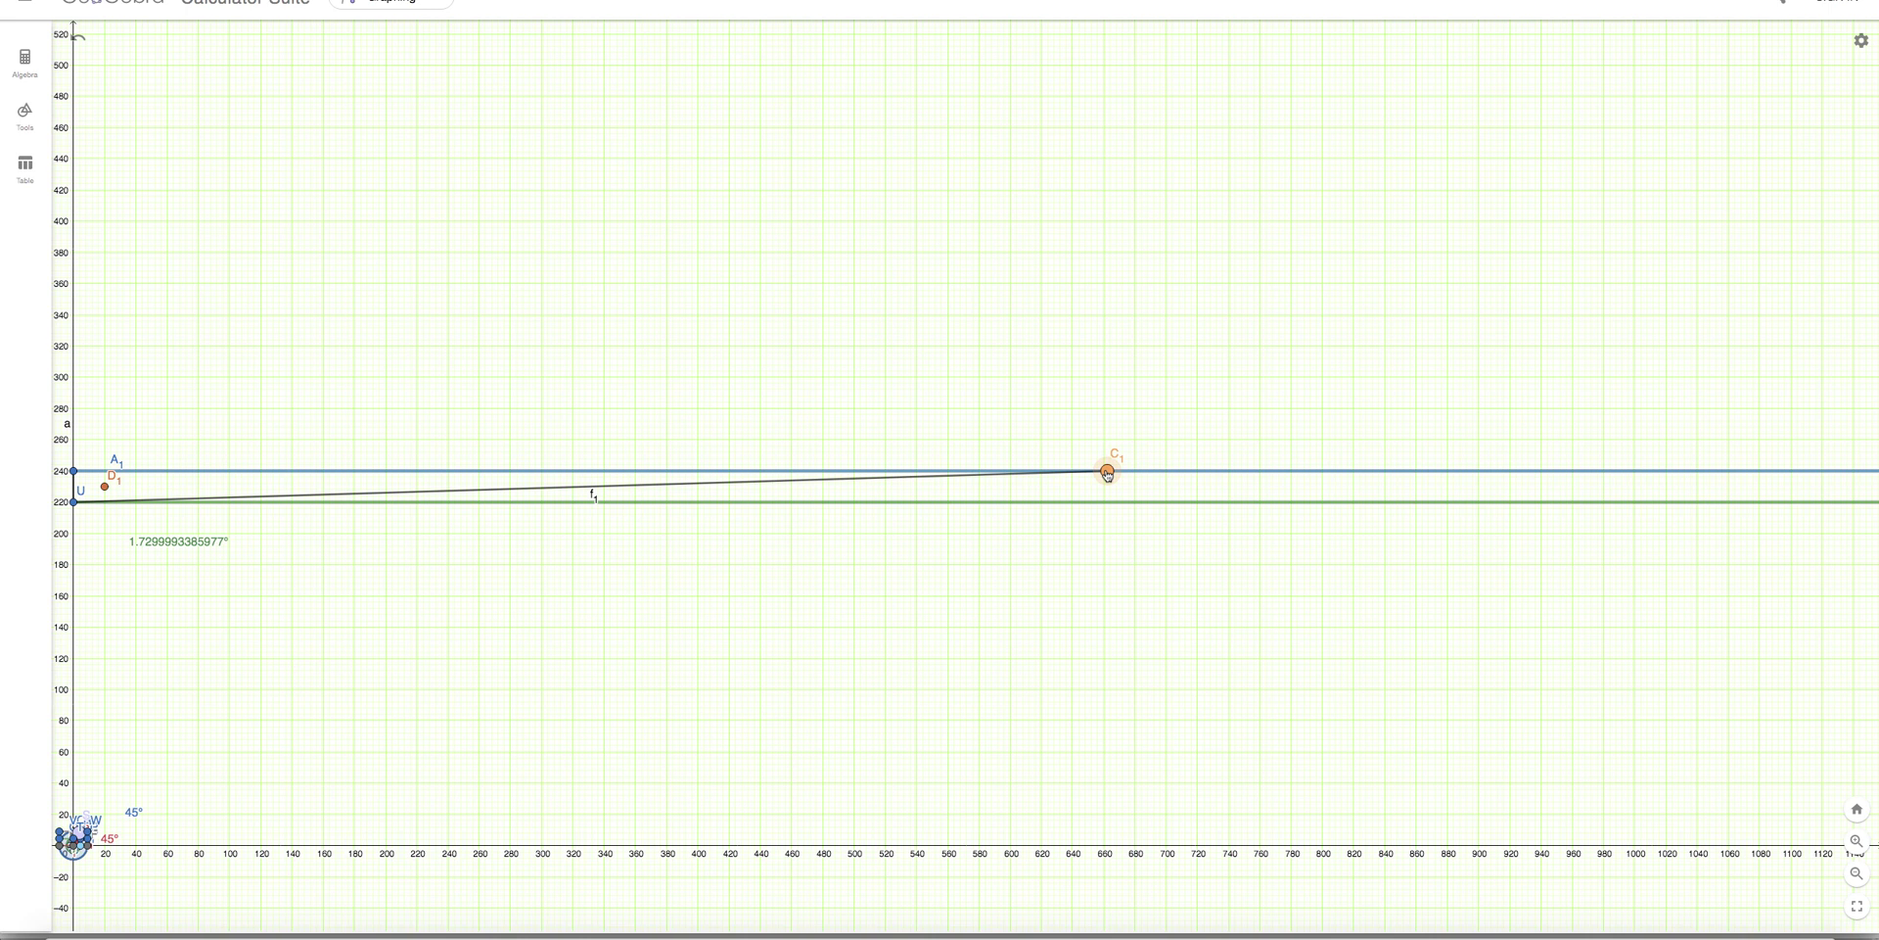
pyautogui.moveTo(1109, 475); pyautogui.dragTo(1874, 472)
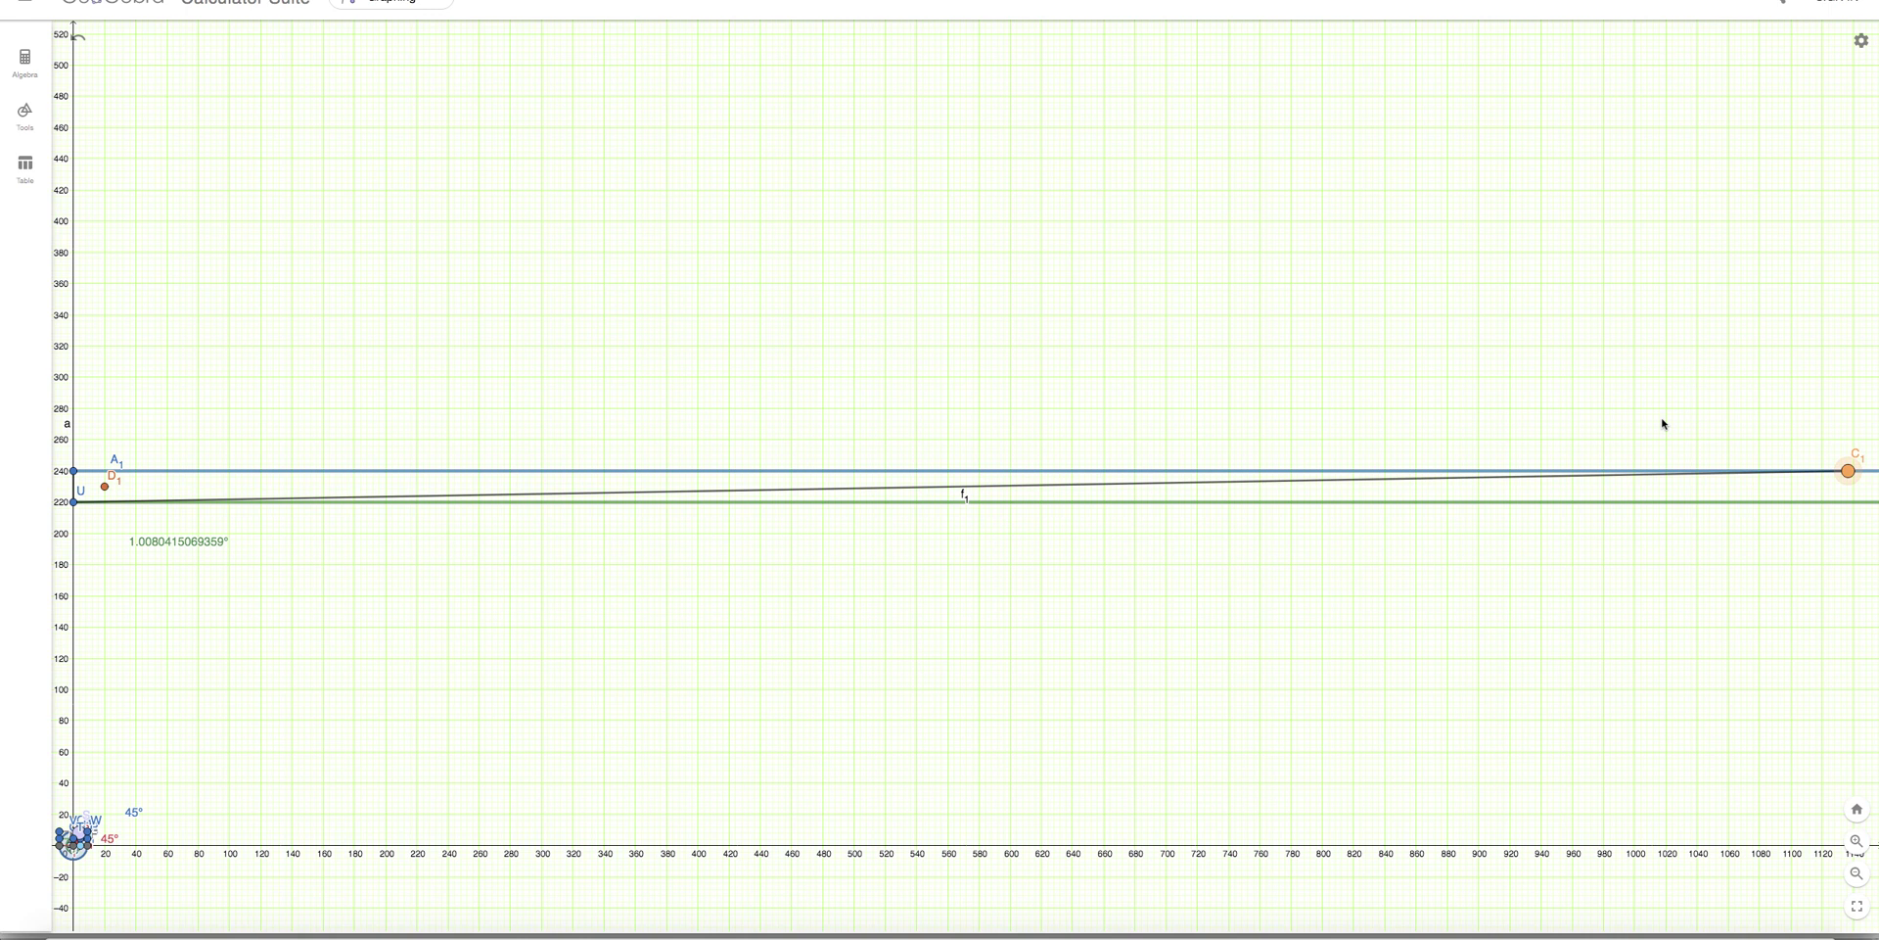
pyautogui.scroll(-3, 1662, 424)
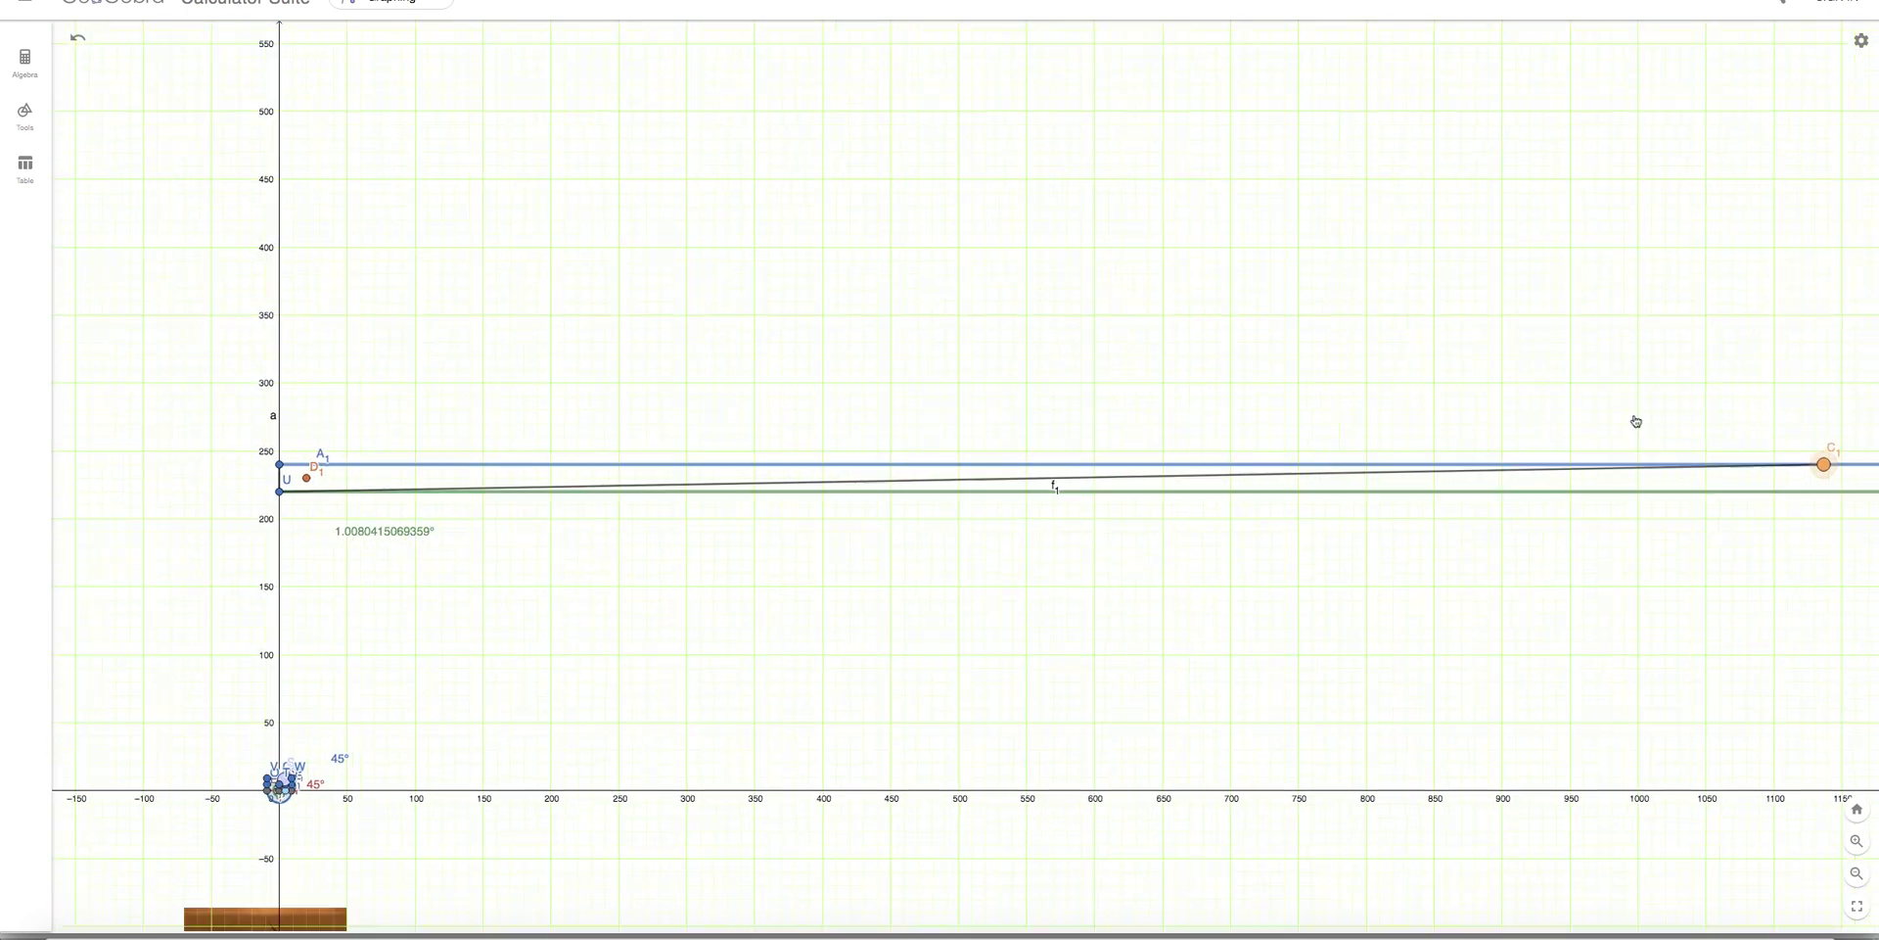
# Slide C1 farther right along the sky line in two drags.
pyautogui.moveTo(1587, 423); pyautogui.dragTo(1410, 461)
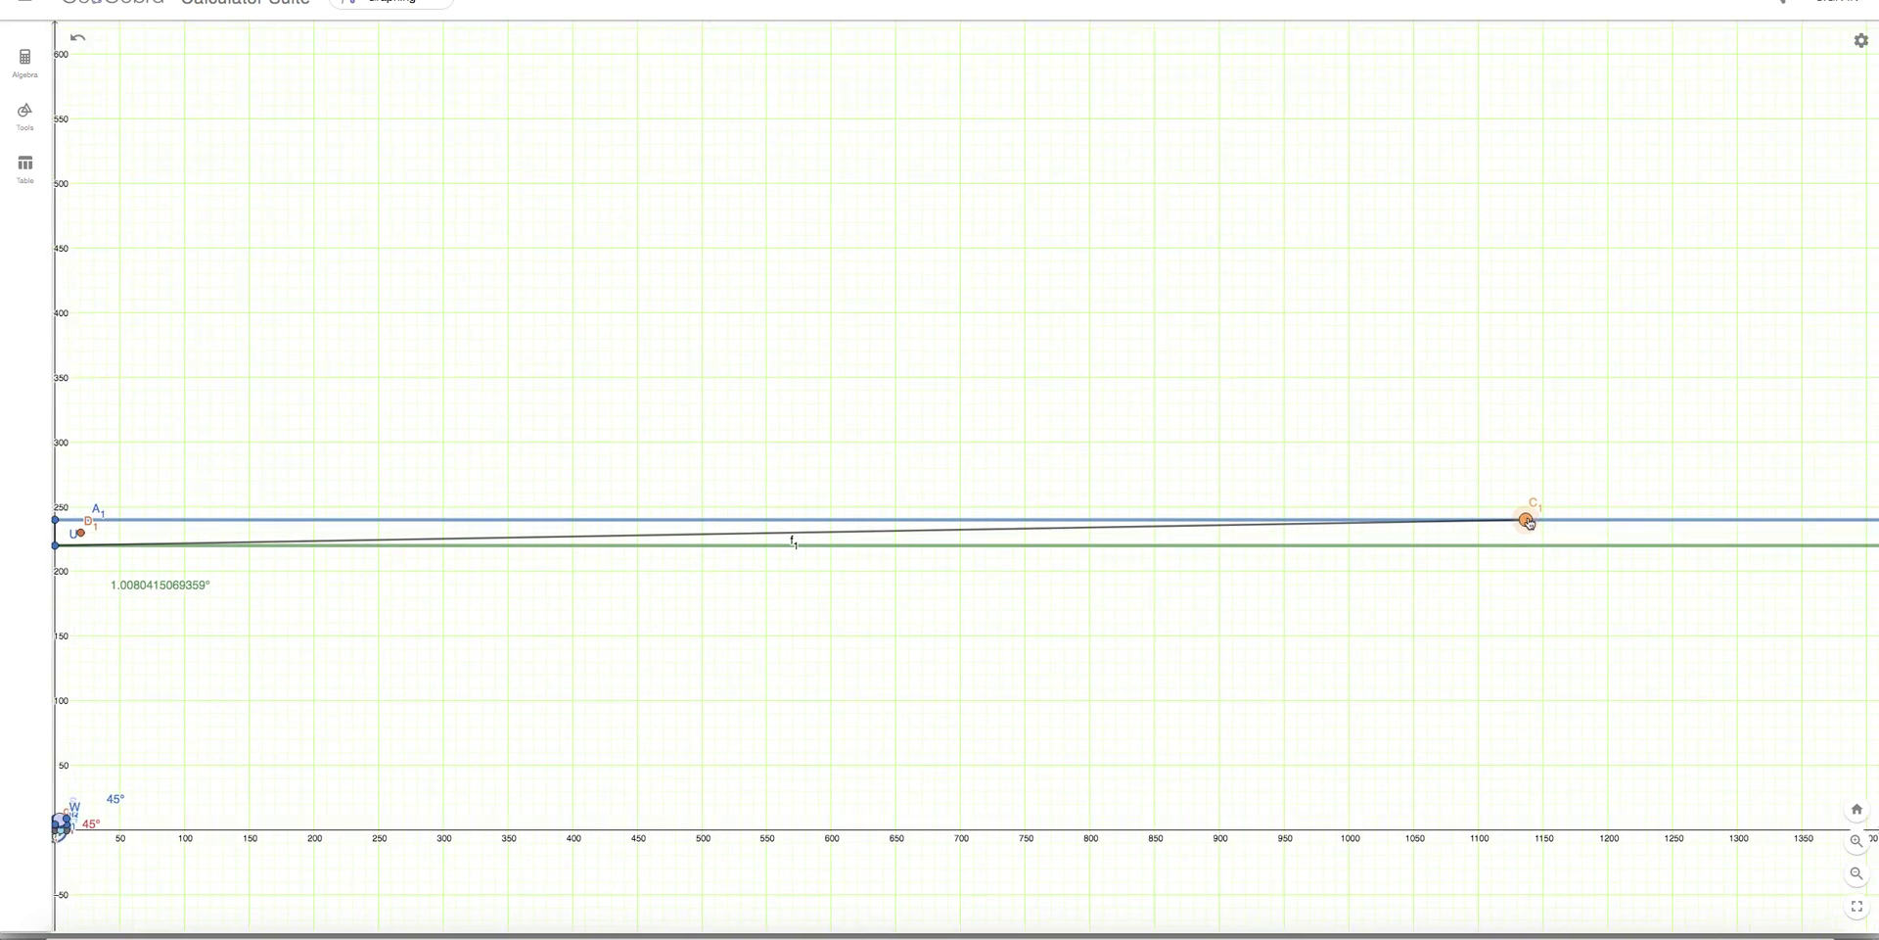
pyautogui.moveTo(1526, 520); pyautogui.dragTo(1841, 519)
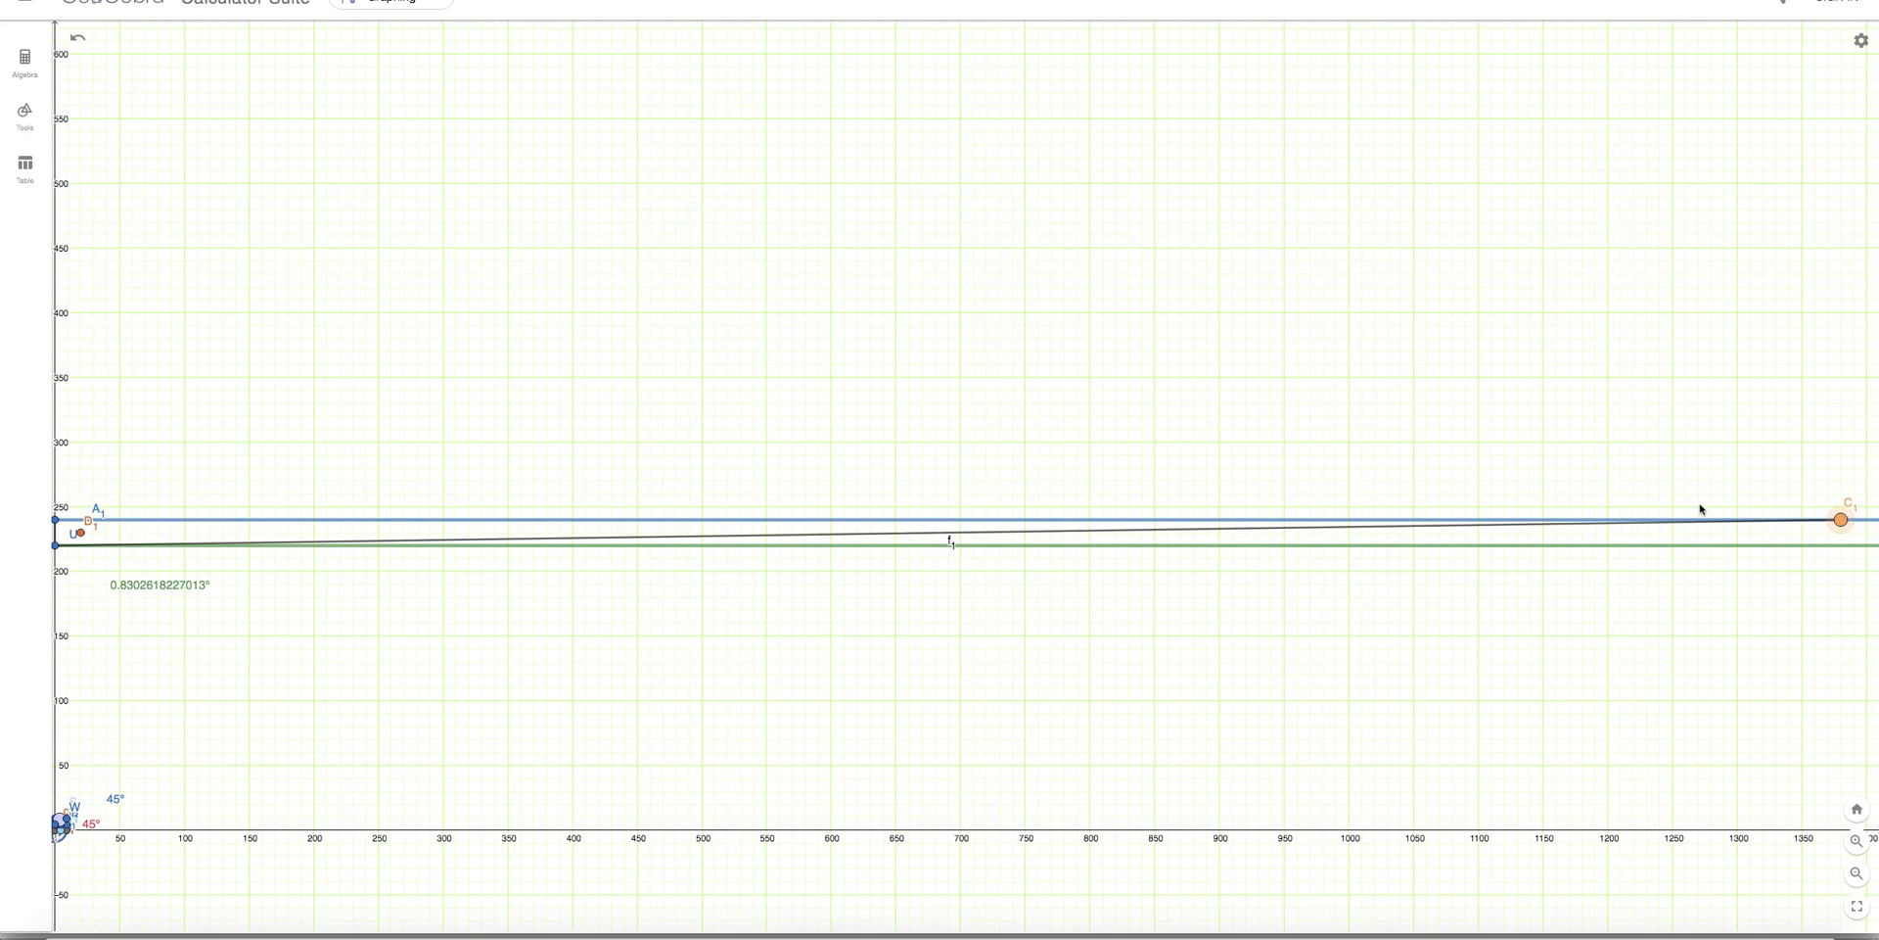
pyautogui.scroll(-2, 1570, 501)
pyautogui.scroll(-1, 1556, 453)
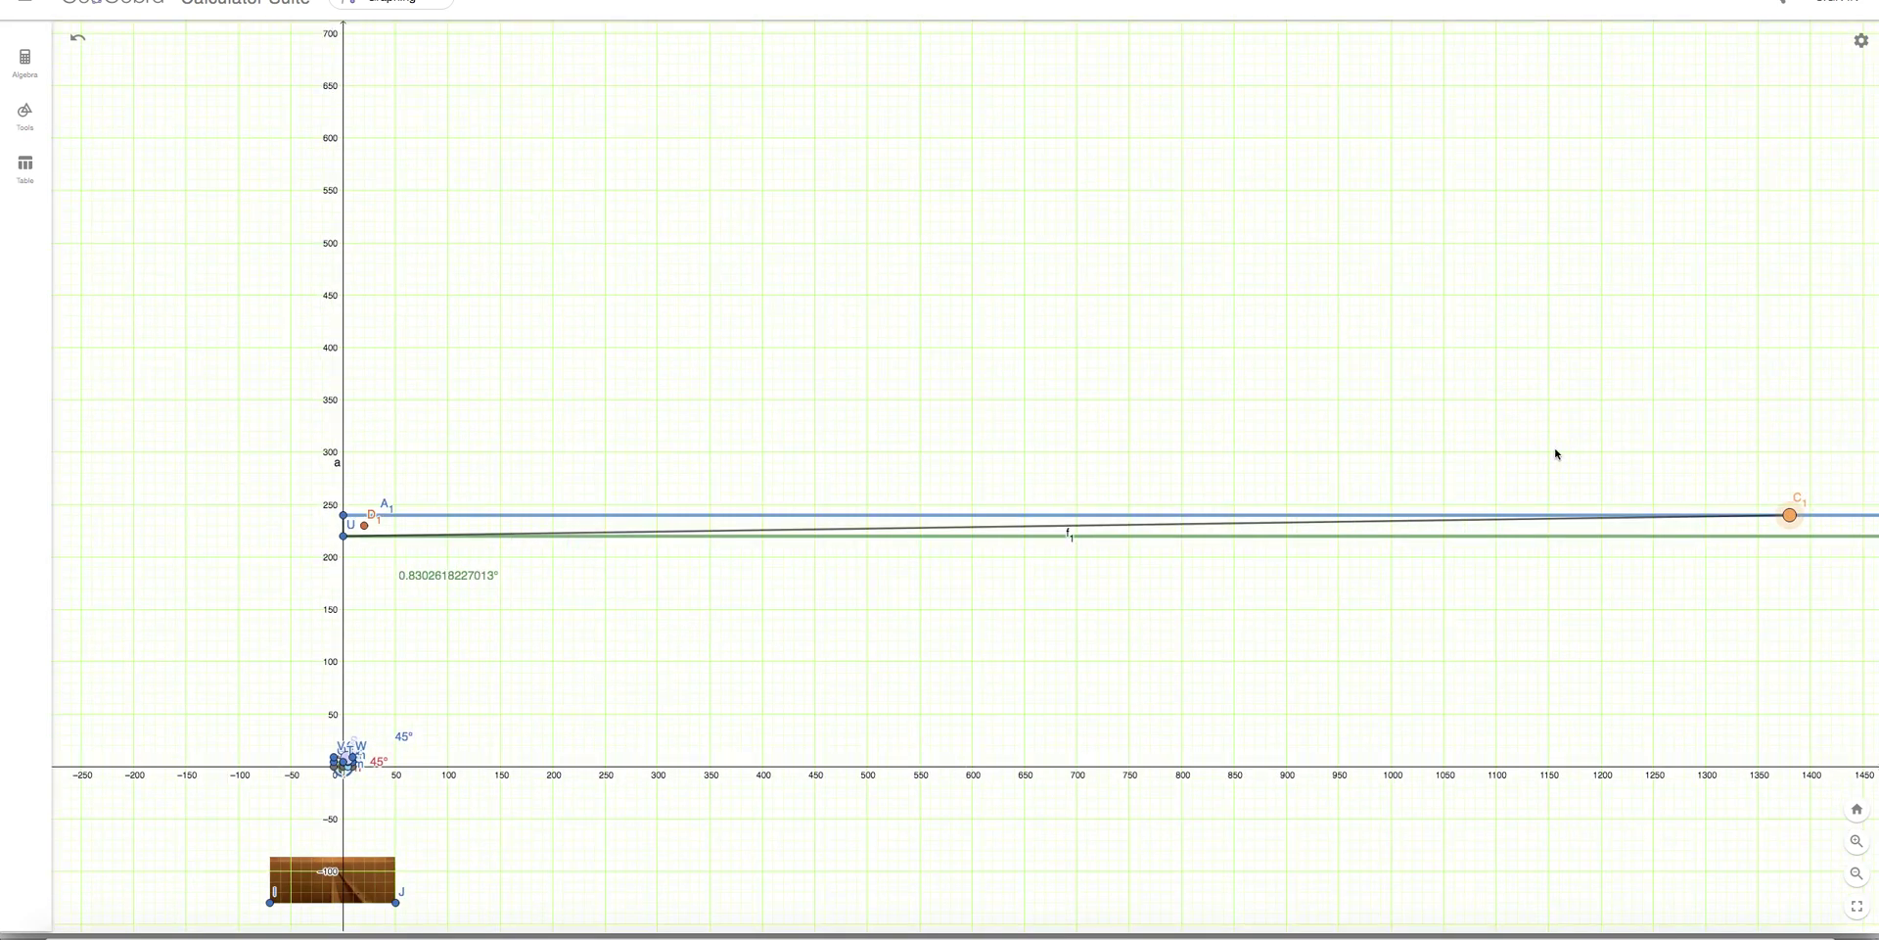
pyautogui.moveTo(1556, 453); pyautogui.dragTo(1311, 469)
pyautogui.moveTo(1524, 529); pyautogui.dragTo(1811, 530)
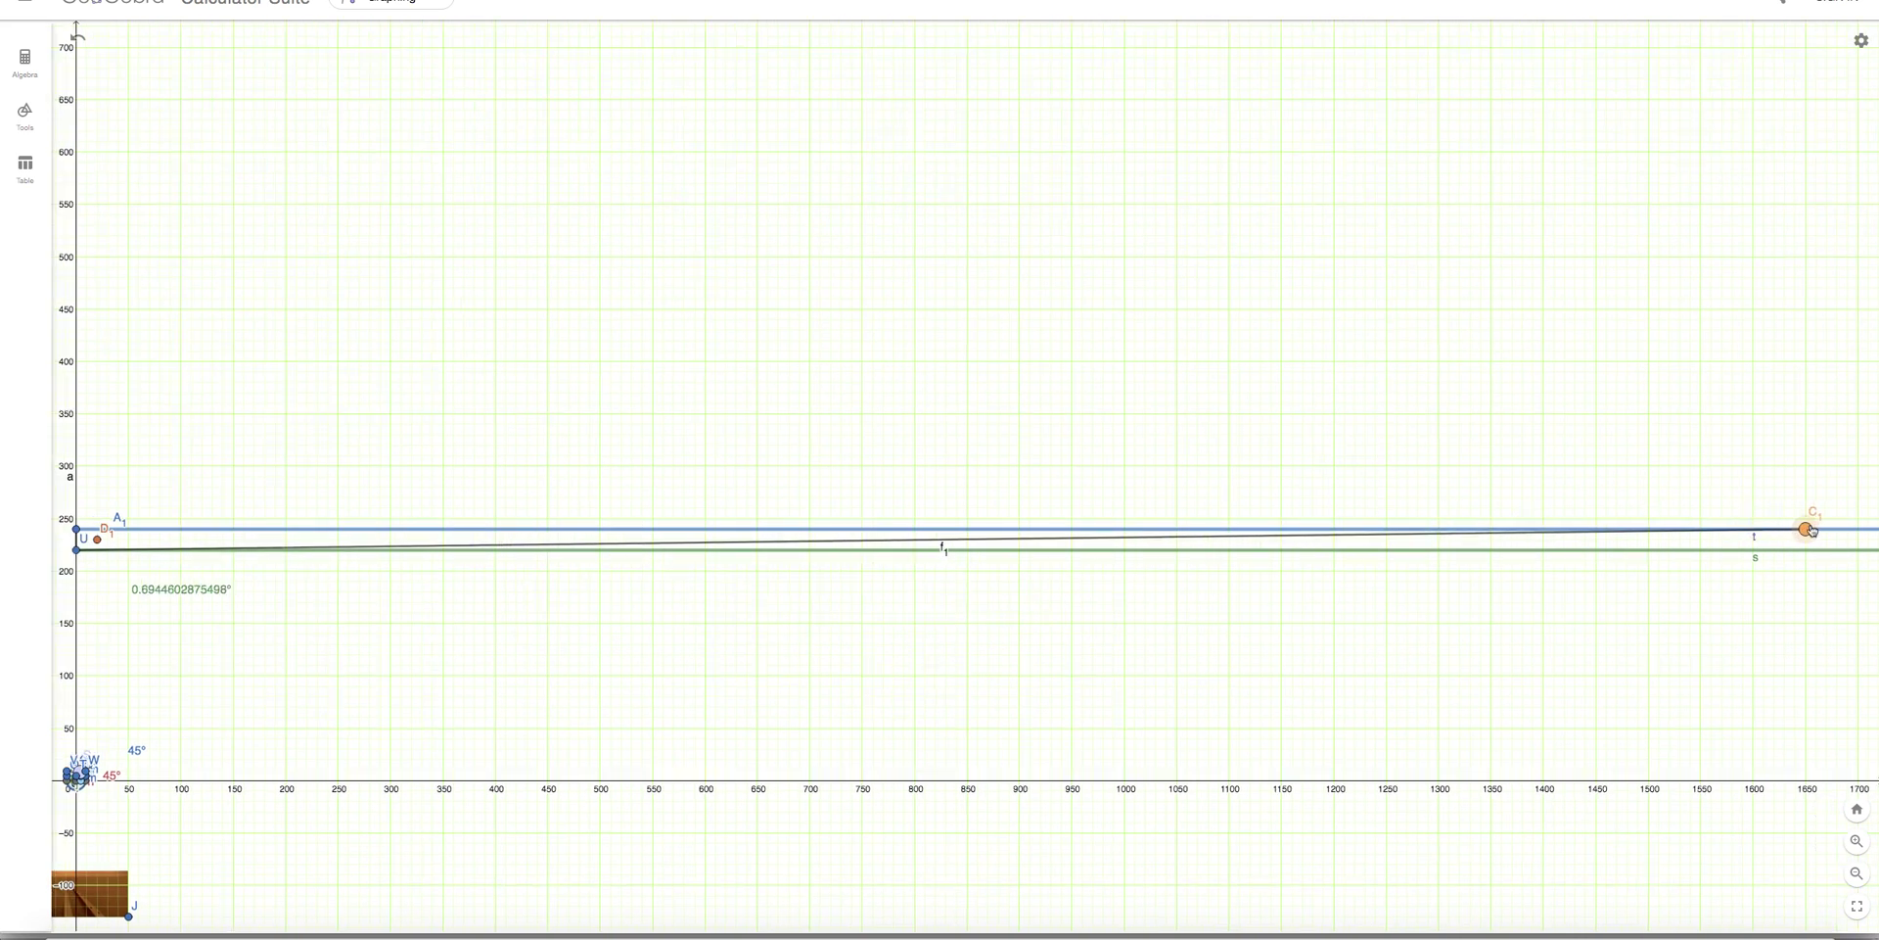
# Continue pushing C1 out to about x=3200, bringing the angle to 0.358°.
pyautogui.scroll(-3, 1731, 507)
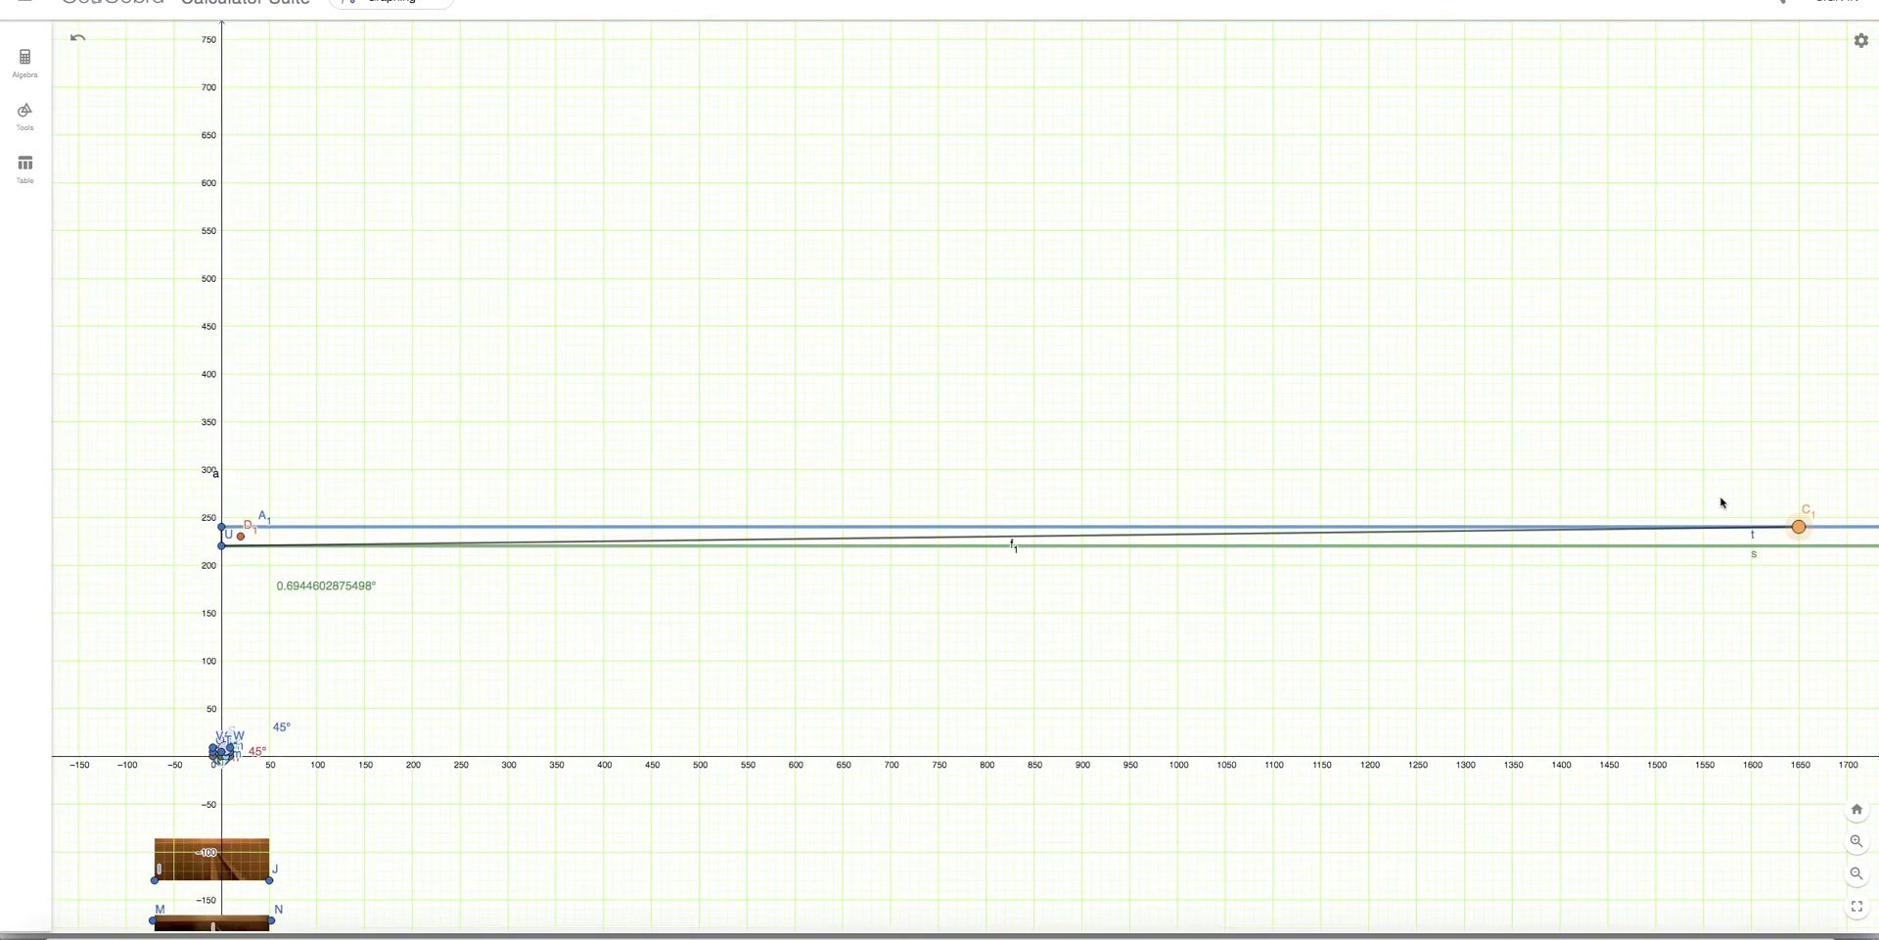
pyautogui.scroll(-1, 1650, 500)
pyautogui.moveTo(1857, 454); pyautogui.dragTo(1355, 512)
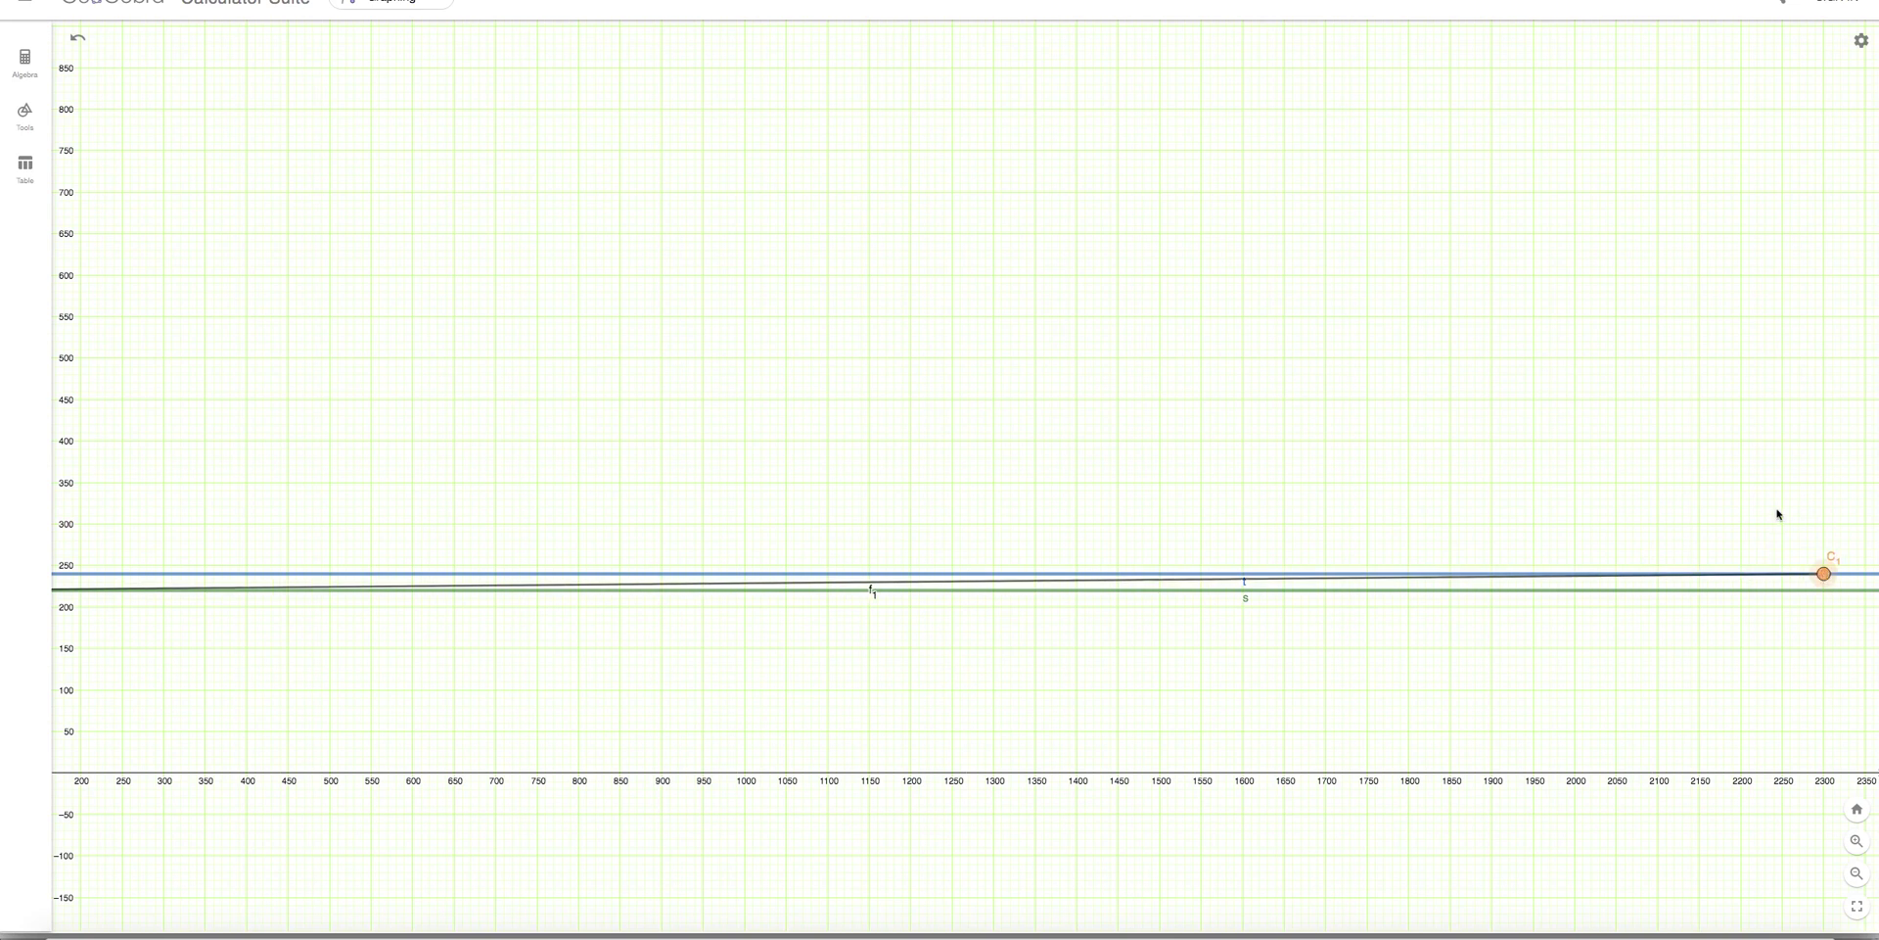
pyautogui.scroll(-1, 1778, 514)
pyautogui.moveTo(1541, 512); pyautogui.dragTo(1018, 506)
pyautogui.moveTo(1083, 564); pyautogui.dragTo(1734, 568)
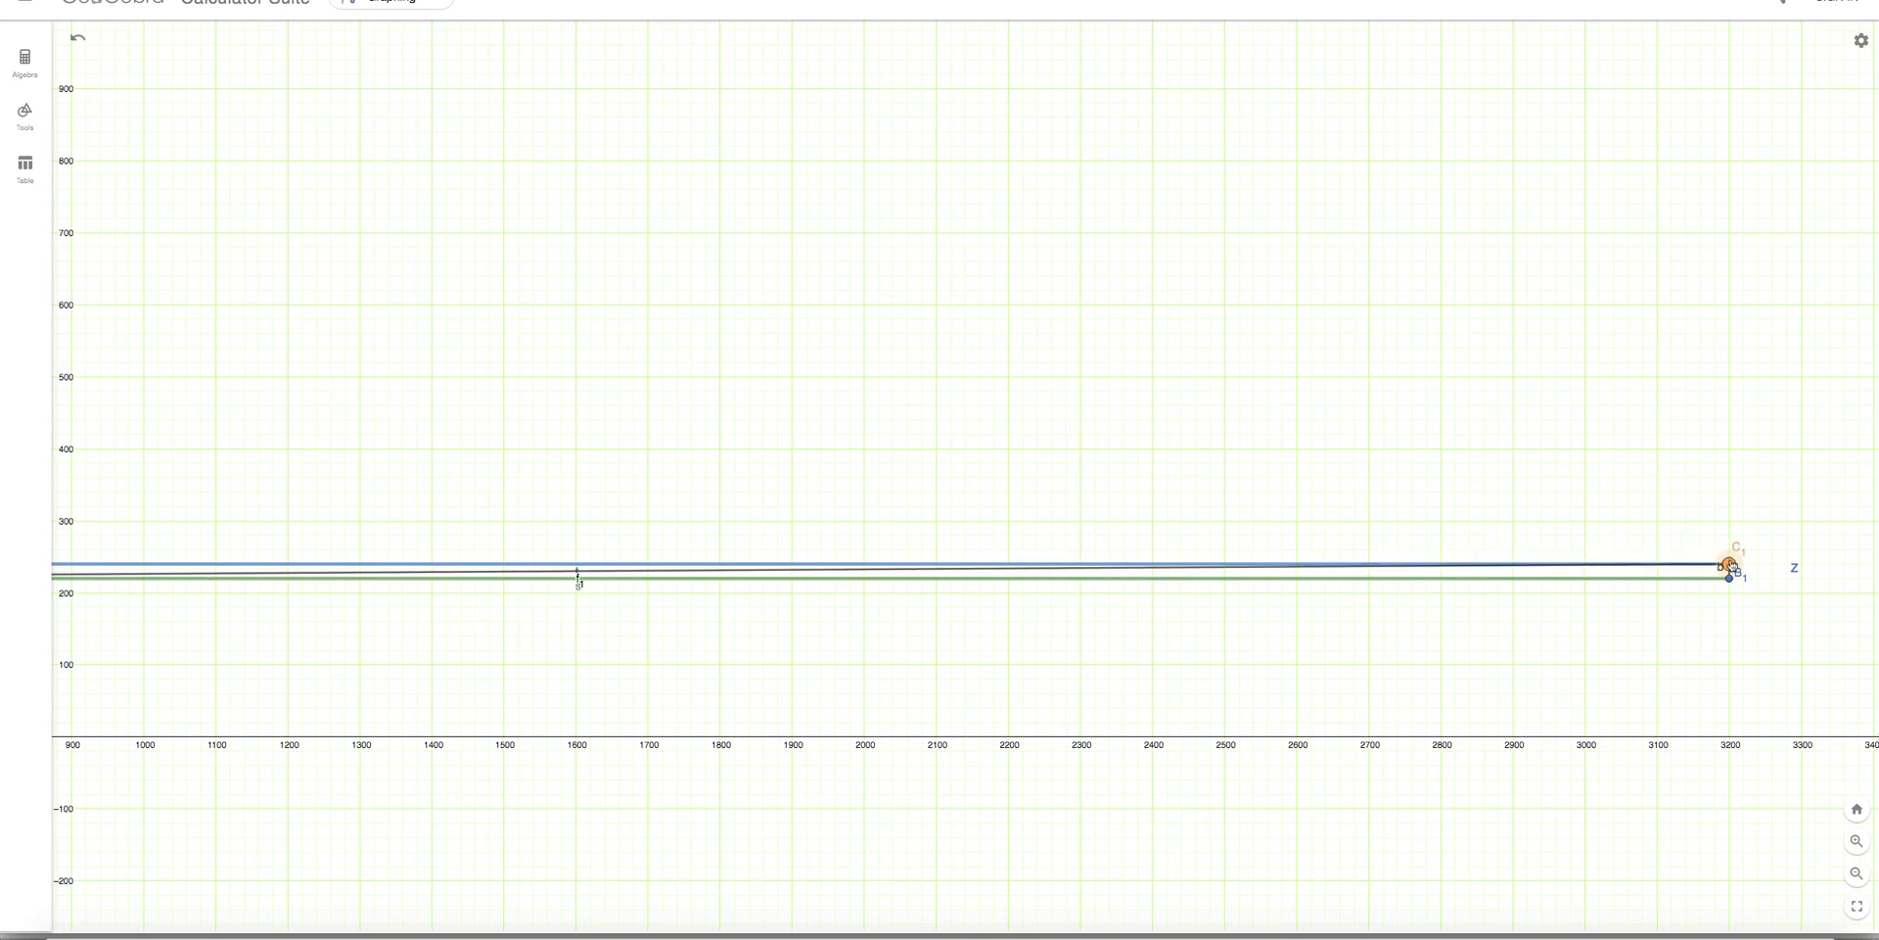
pyautogui.scroll(-5, 306, 389)
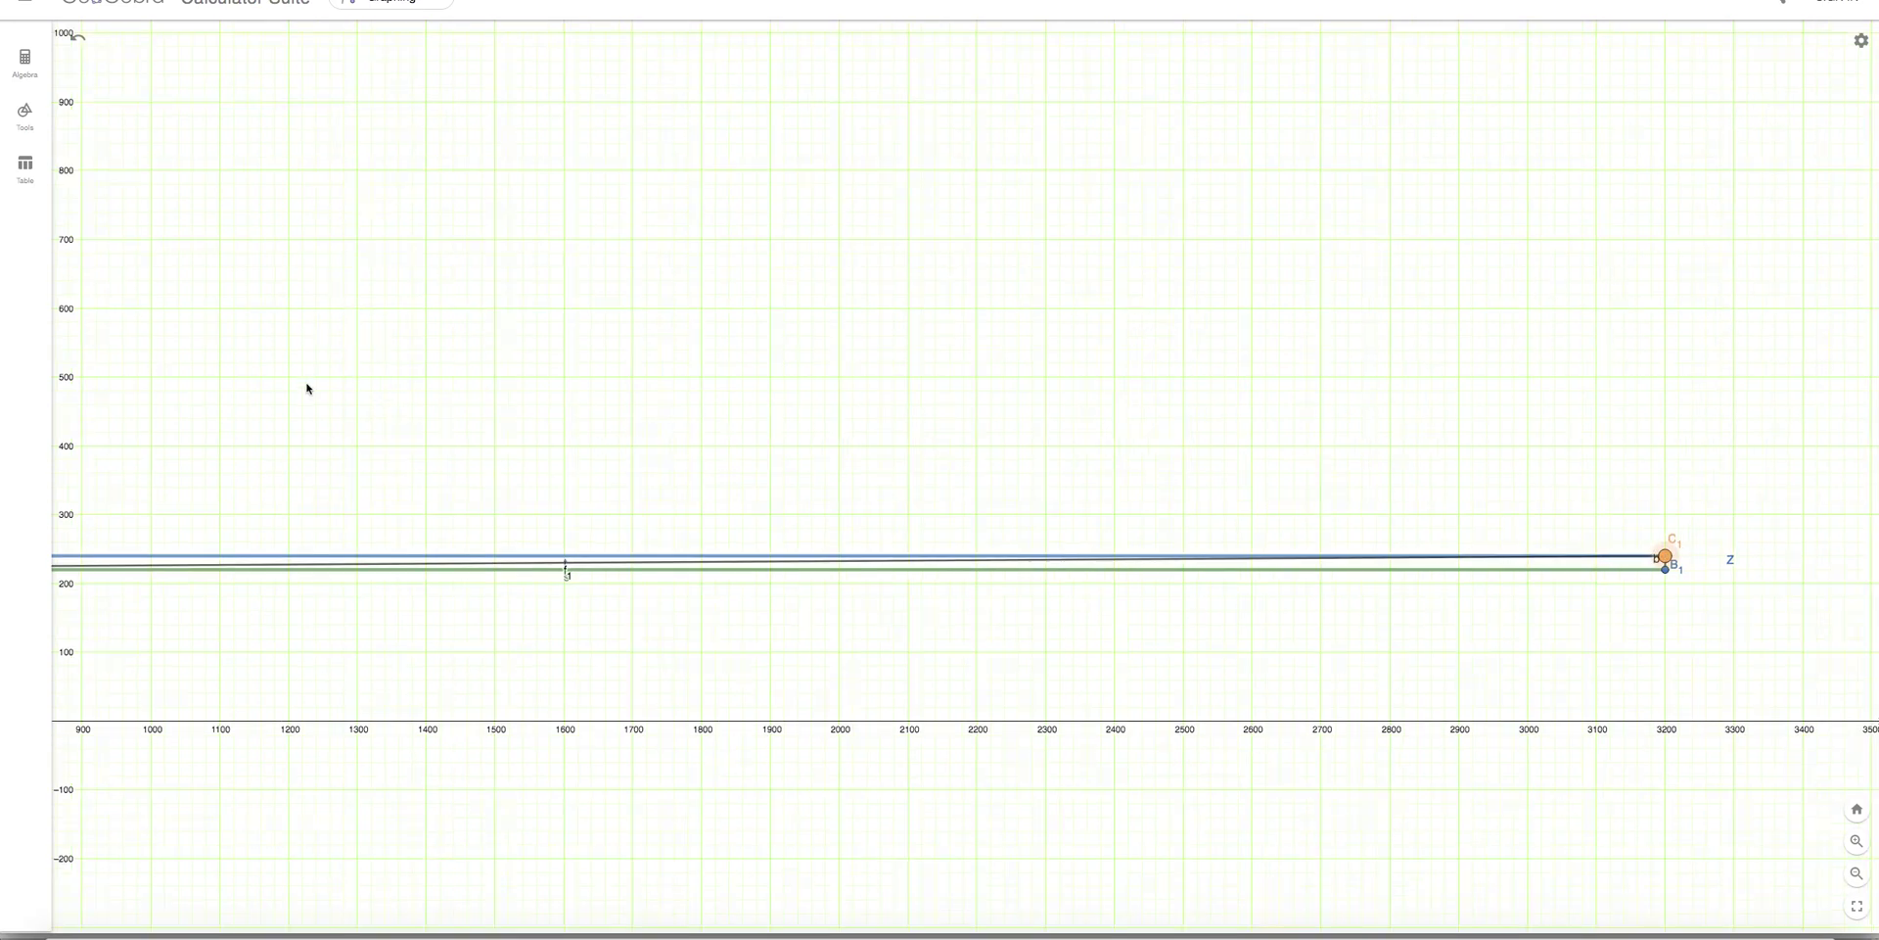
pyautogui.moveTo(252, 411); pyautogui.dragTo(994, 409)
# Zoom in on the observer point to see the 0.358° elevation angle up close.
pyautogui.hscroll(-10, 994, 409)
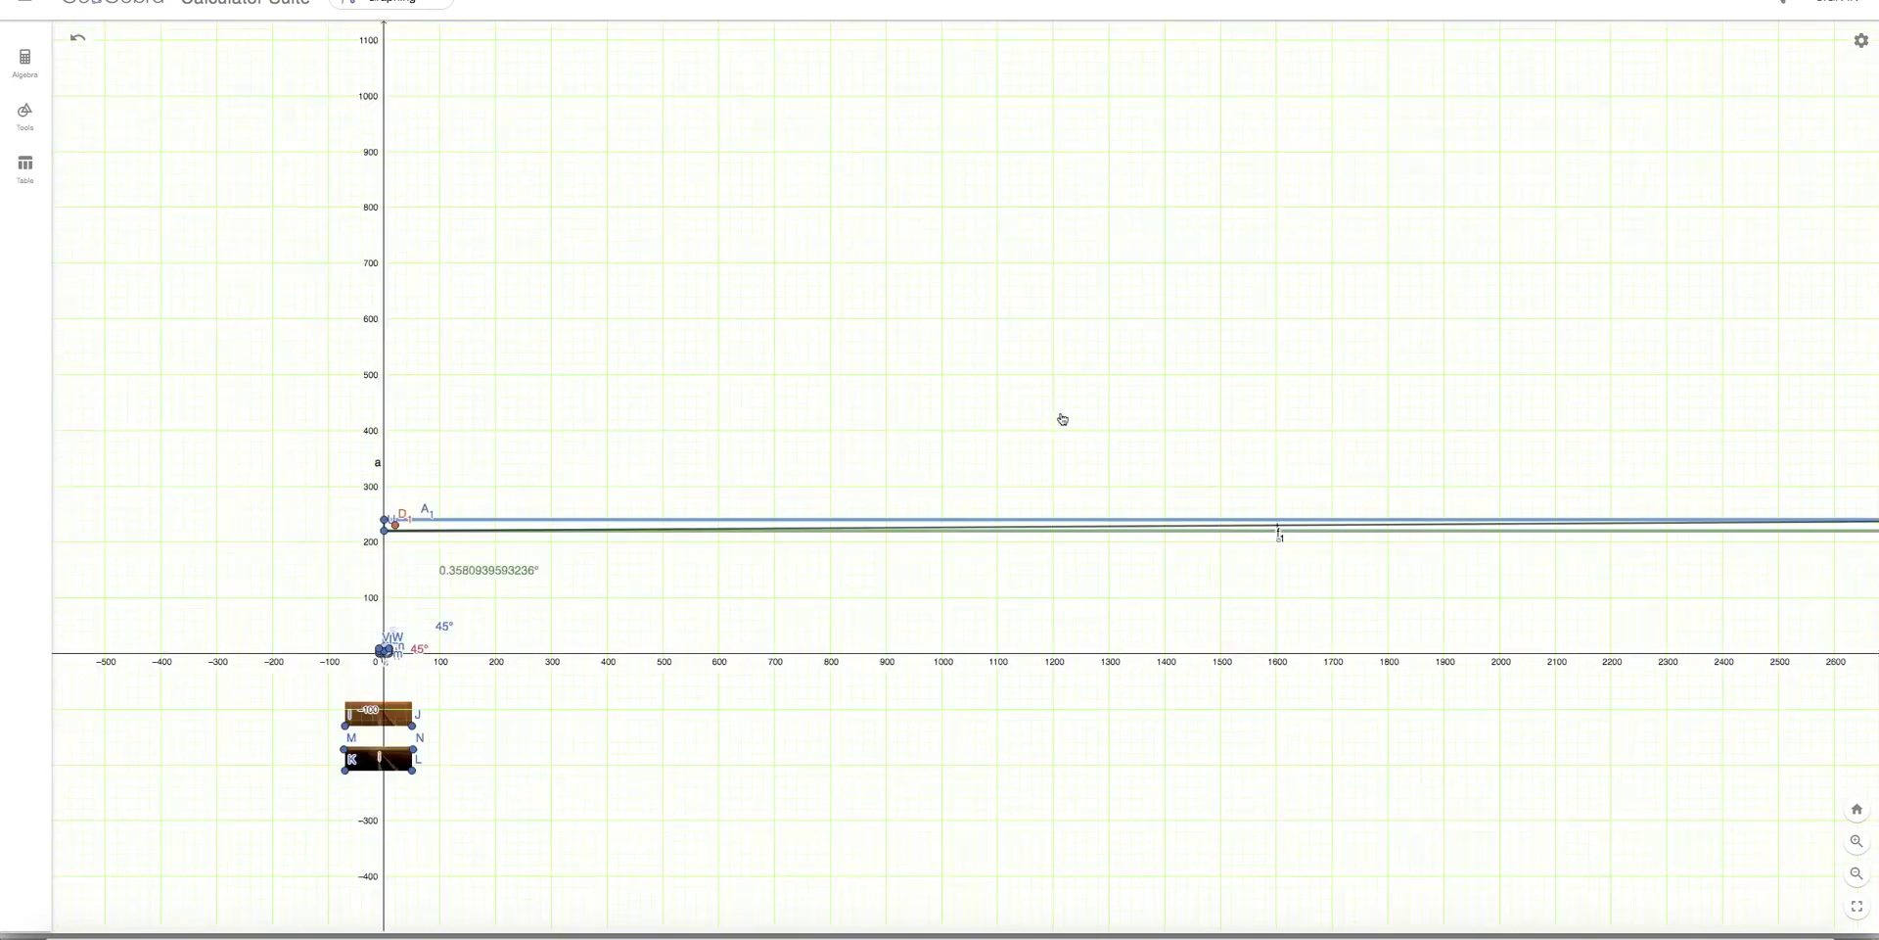
pyautogui.scroll(3, 675, 476)
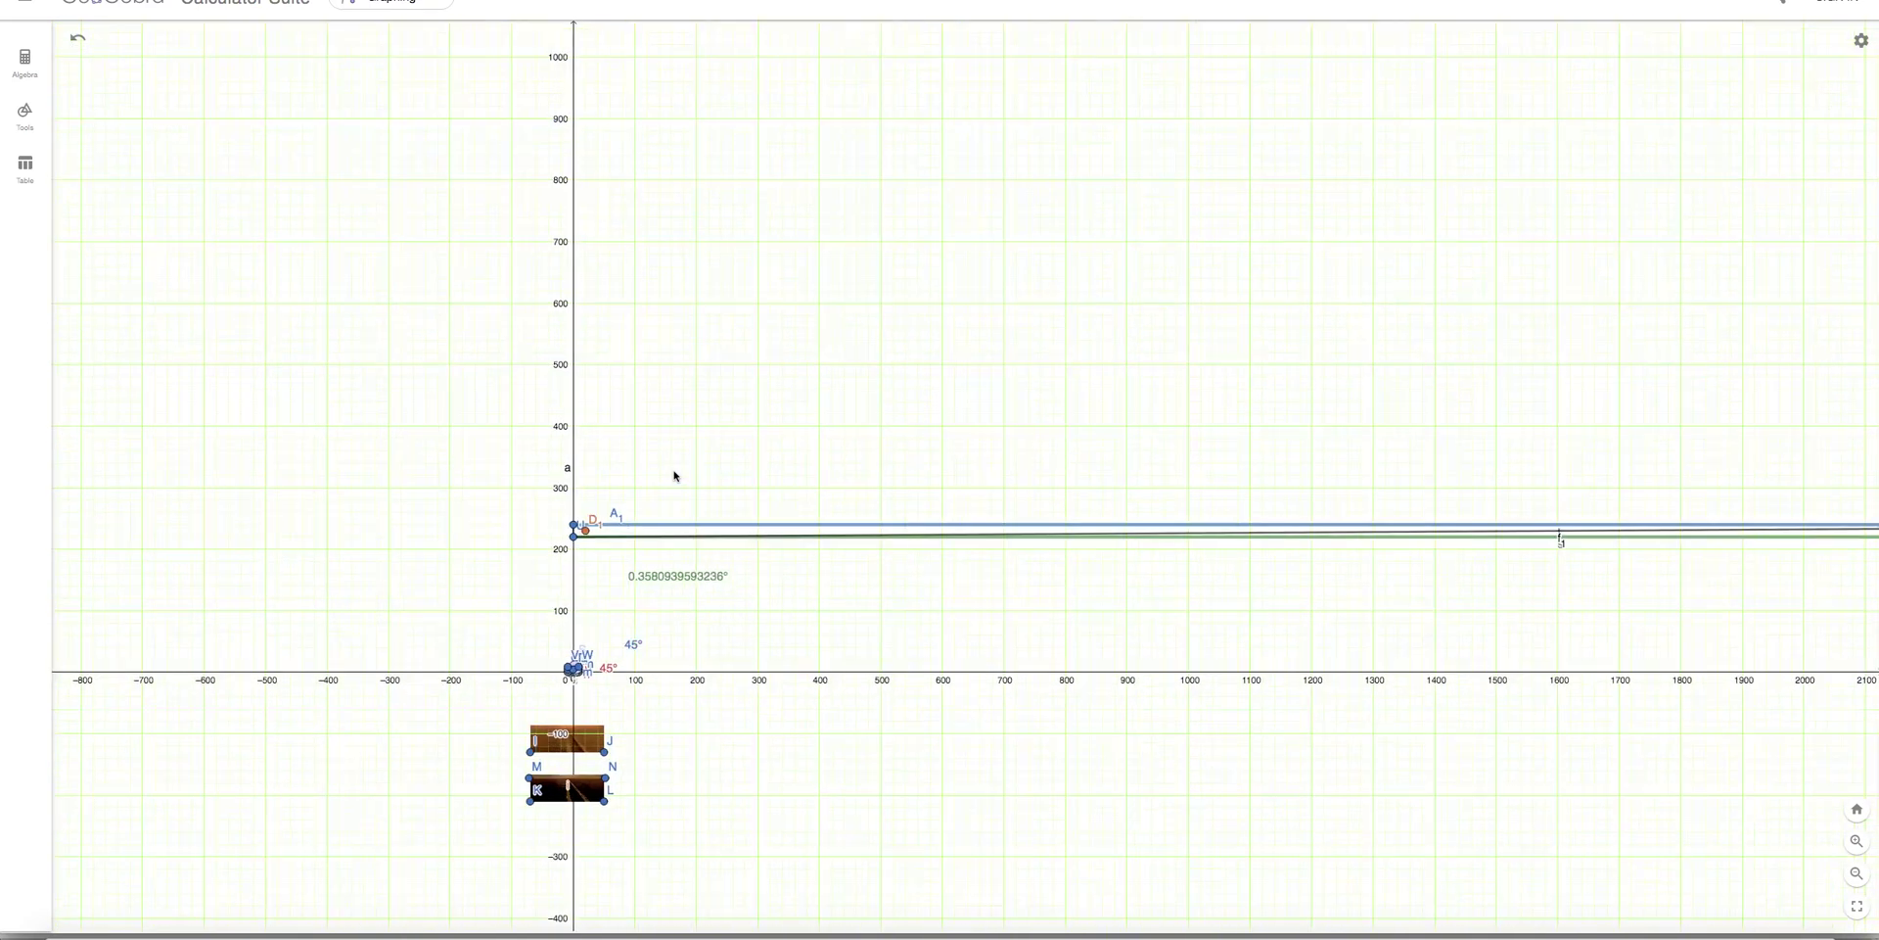
pyautogui.scroll(3, 676, 471)
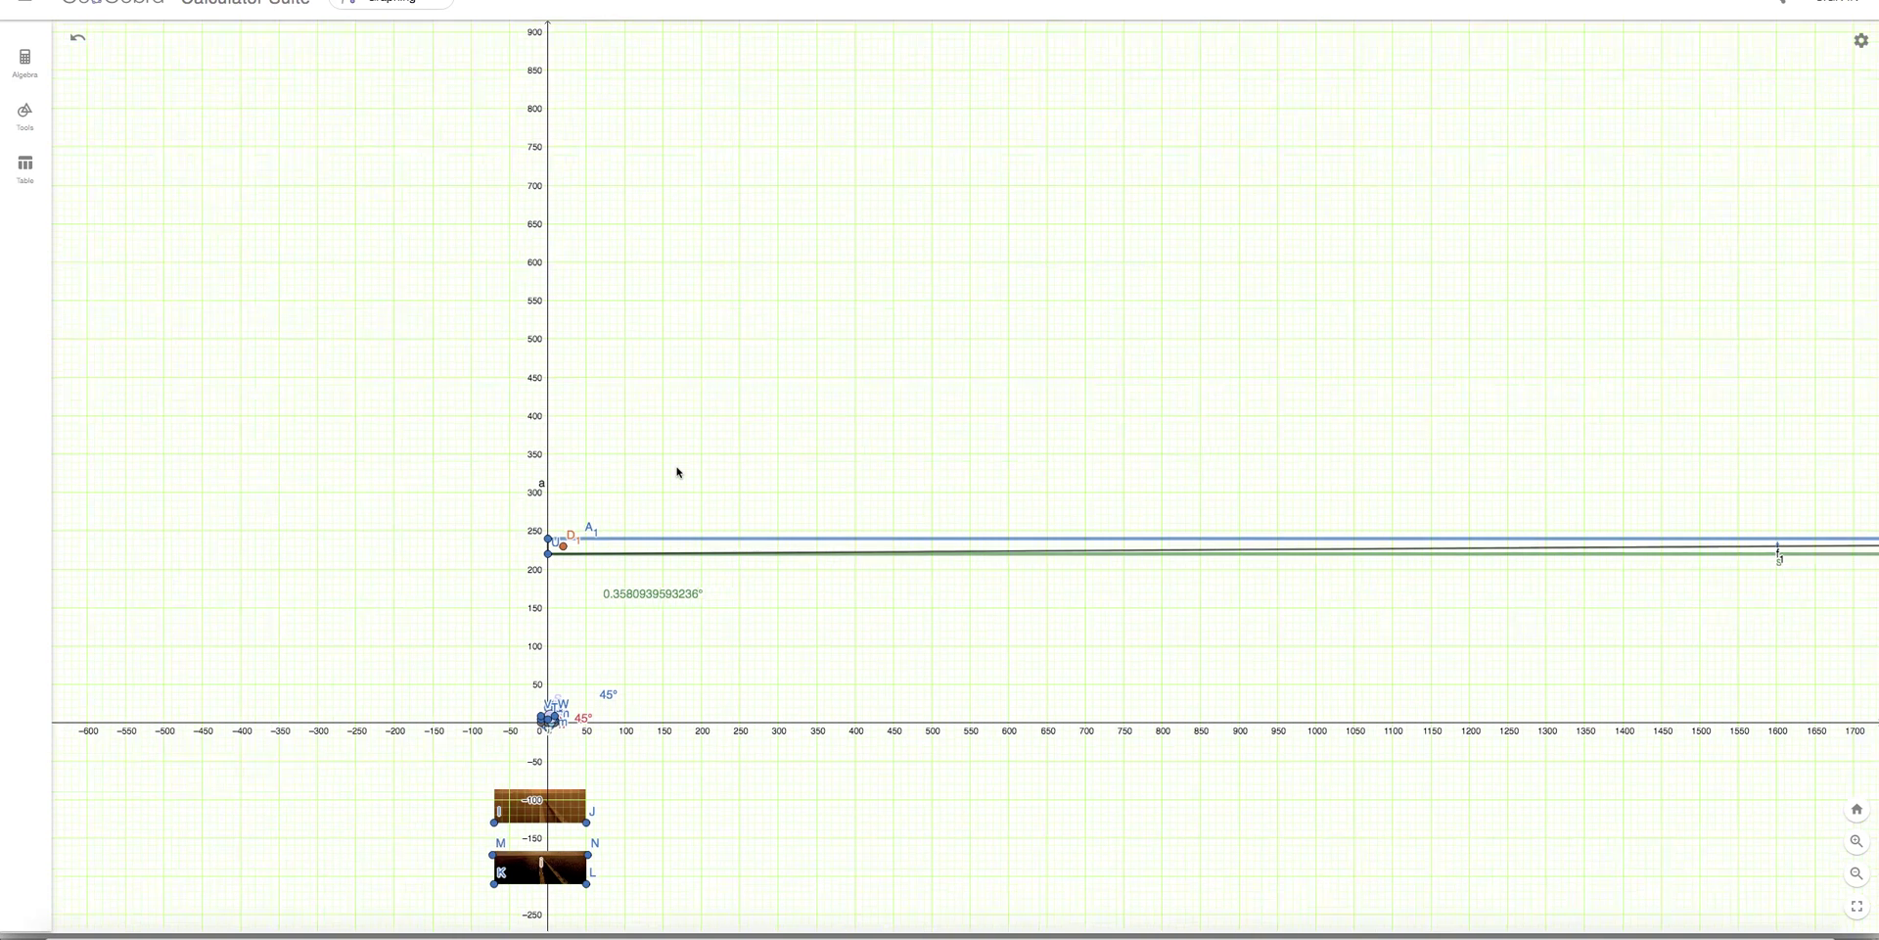
pyautogui.scroll(3, 676, 472)
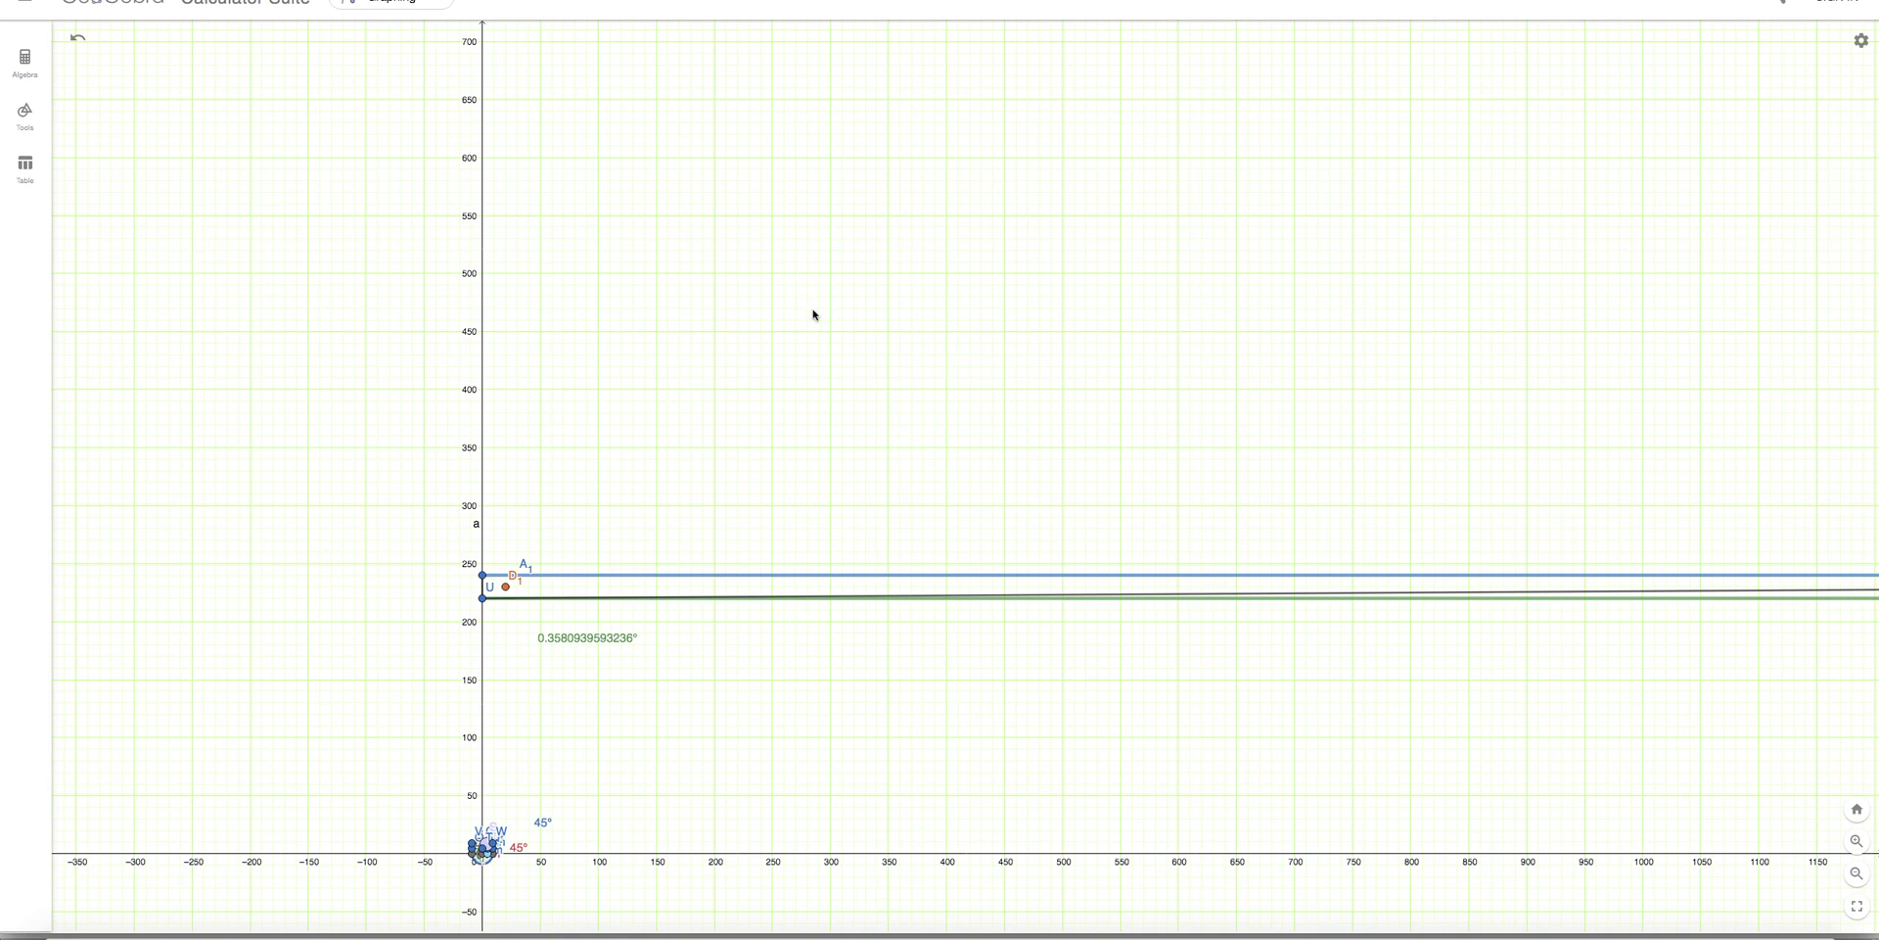
# Slide point B1 along the sky line out to about x=3400.
pyautogui.scroll(-2, 812, 314)
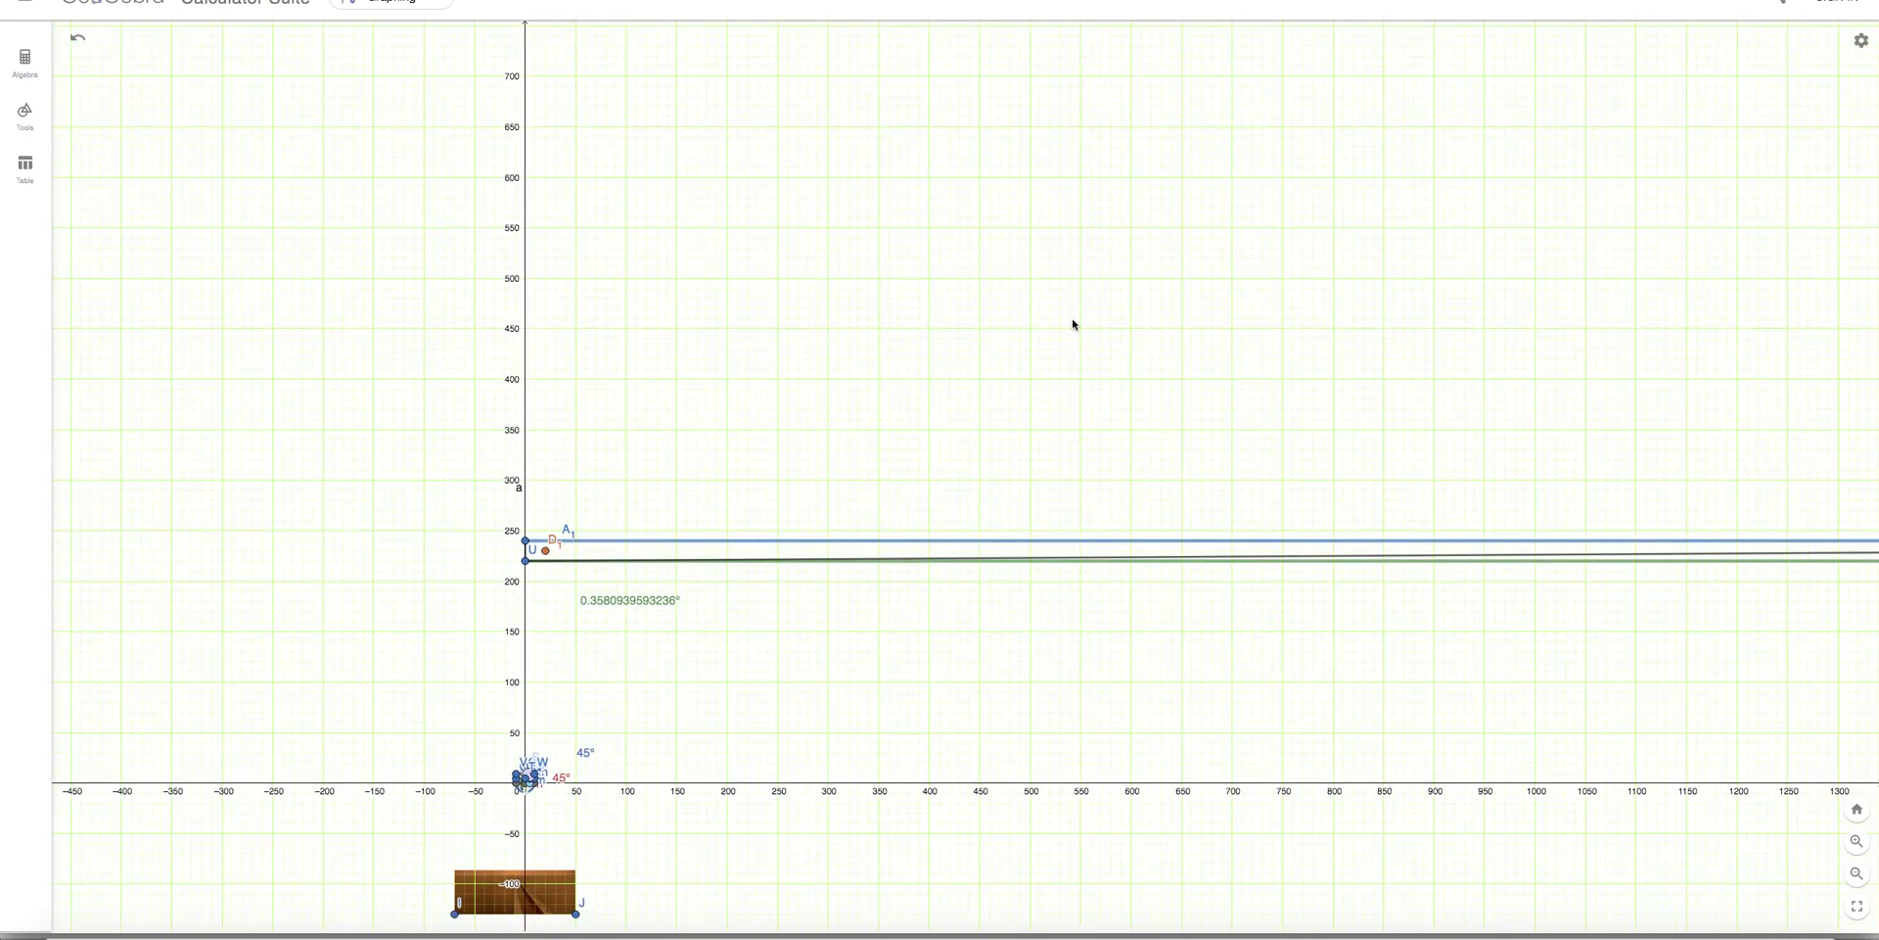
pyautogui.scroll(-2, 920, 484)
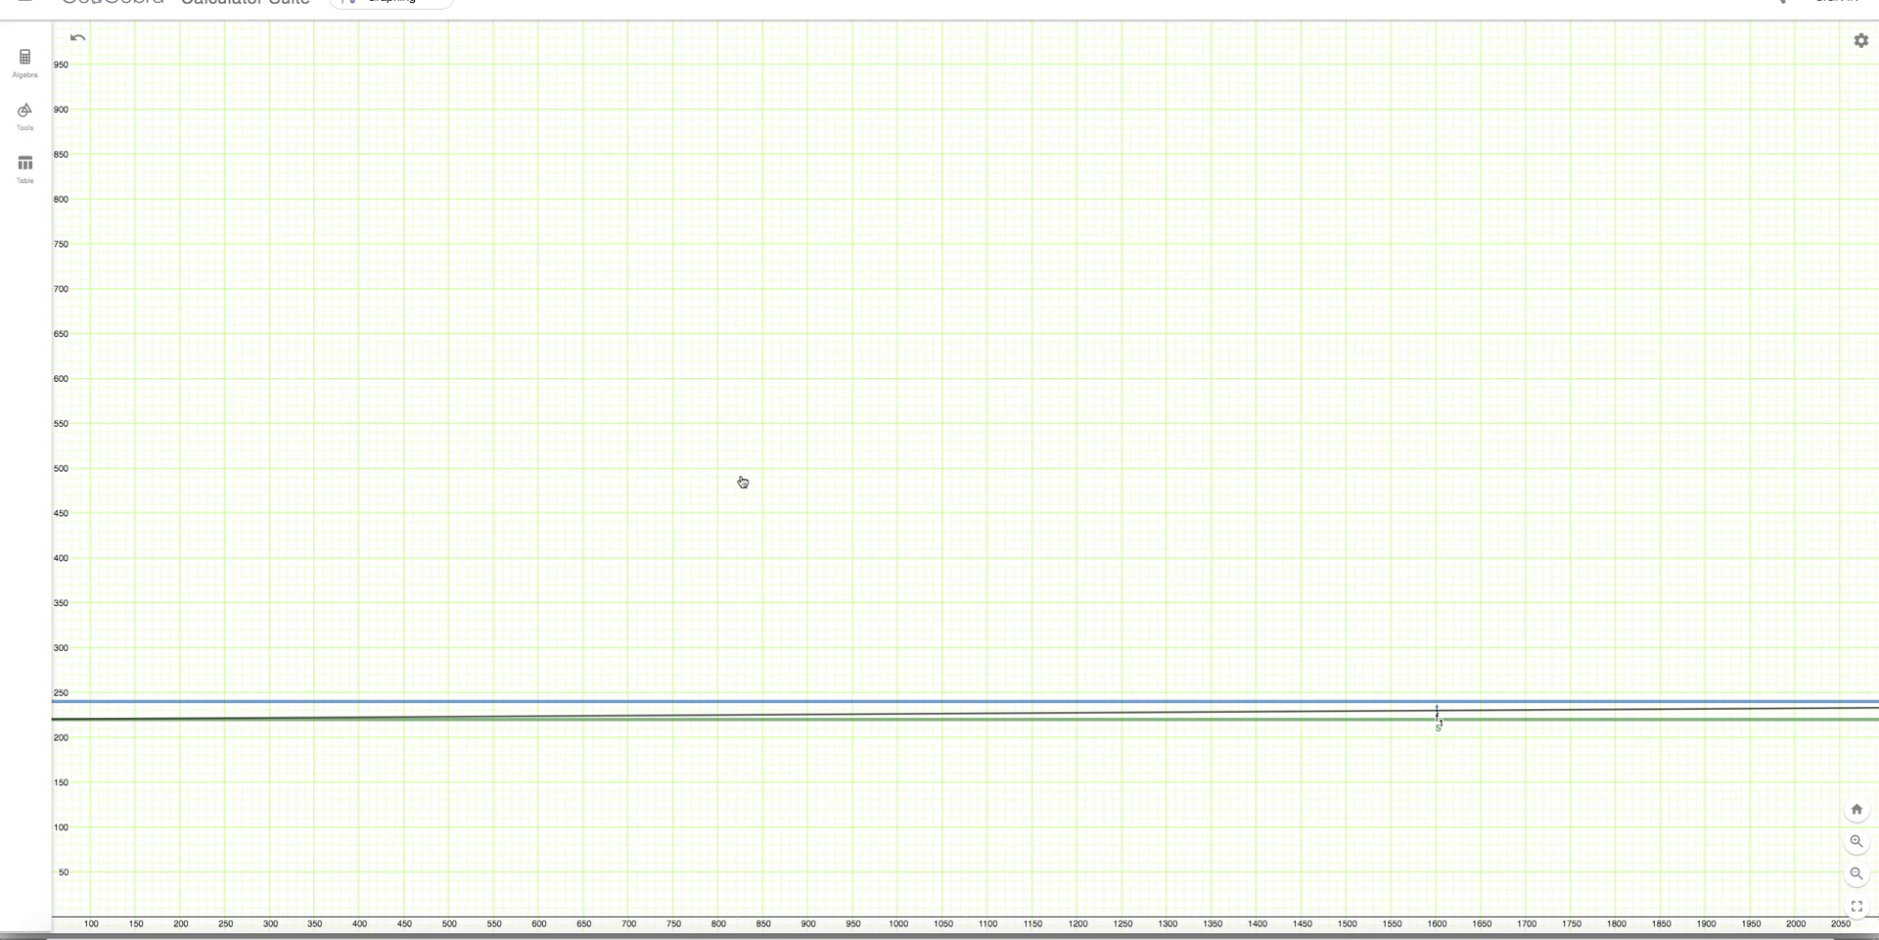
pyautogui.scroll(-2, 756, 477)
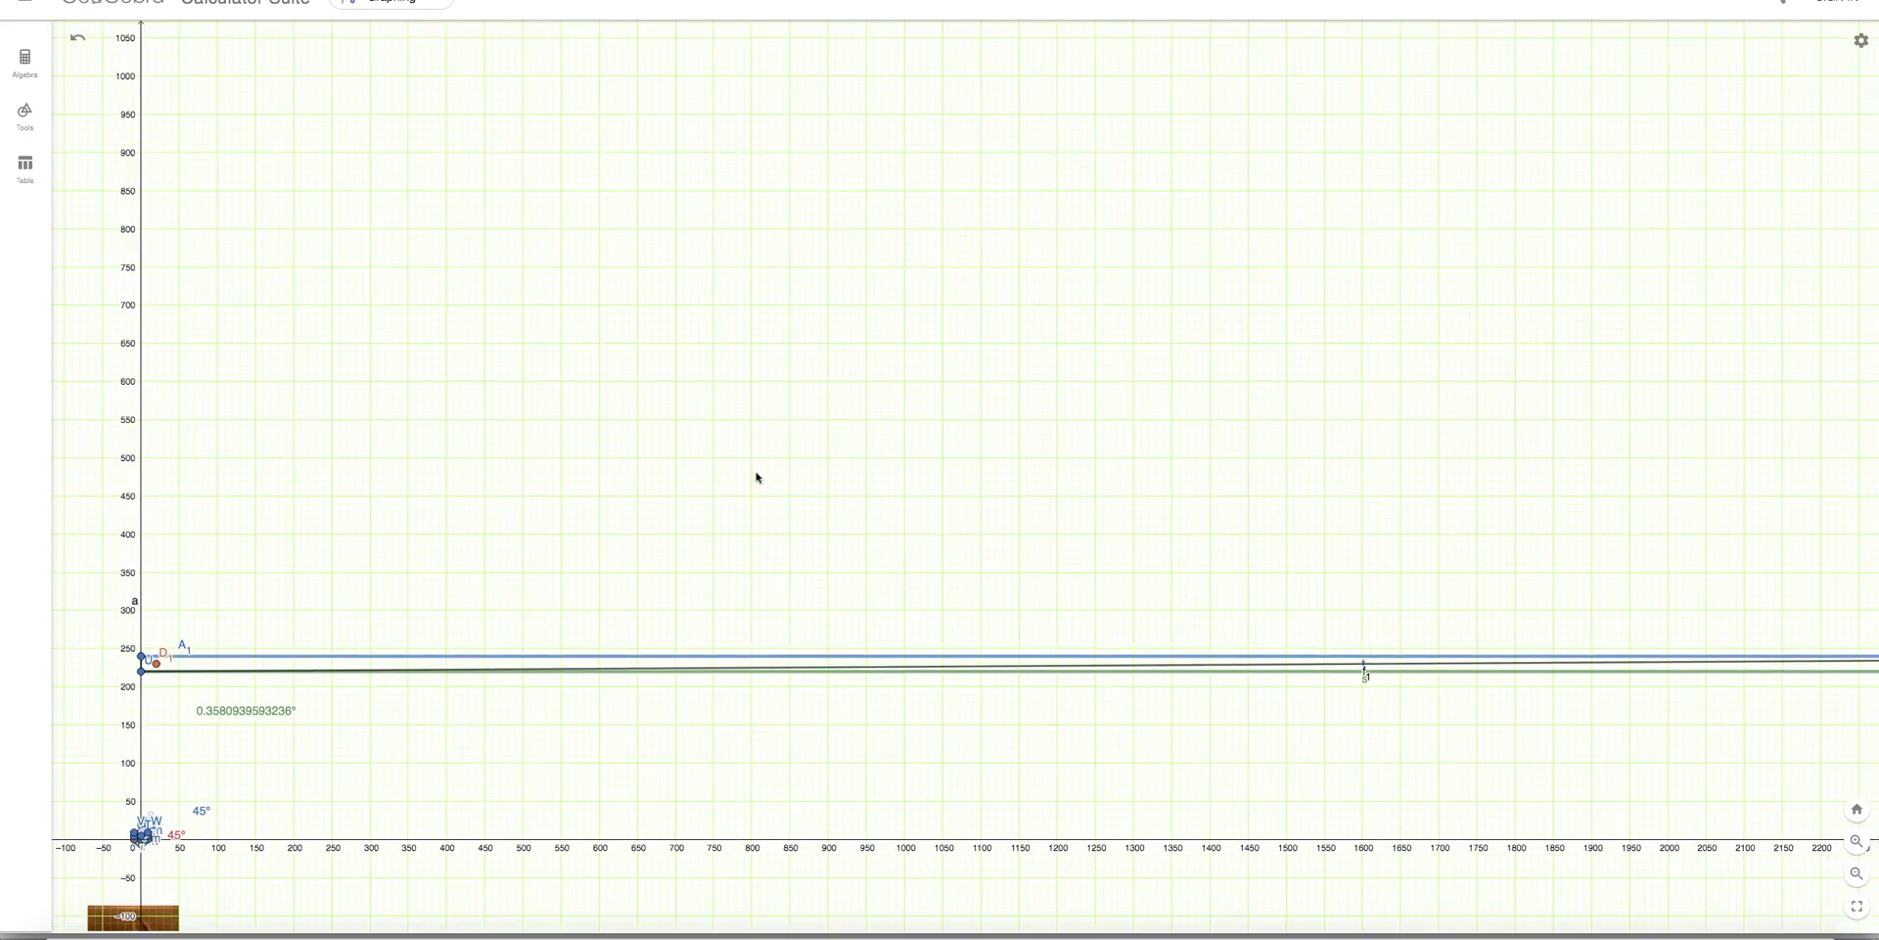
pyautogui.scroll(-1, 605, 527)
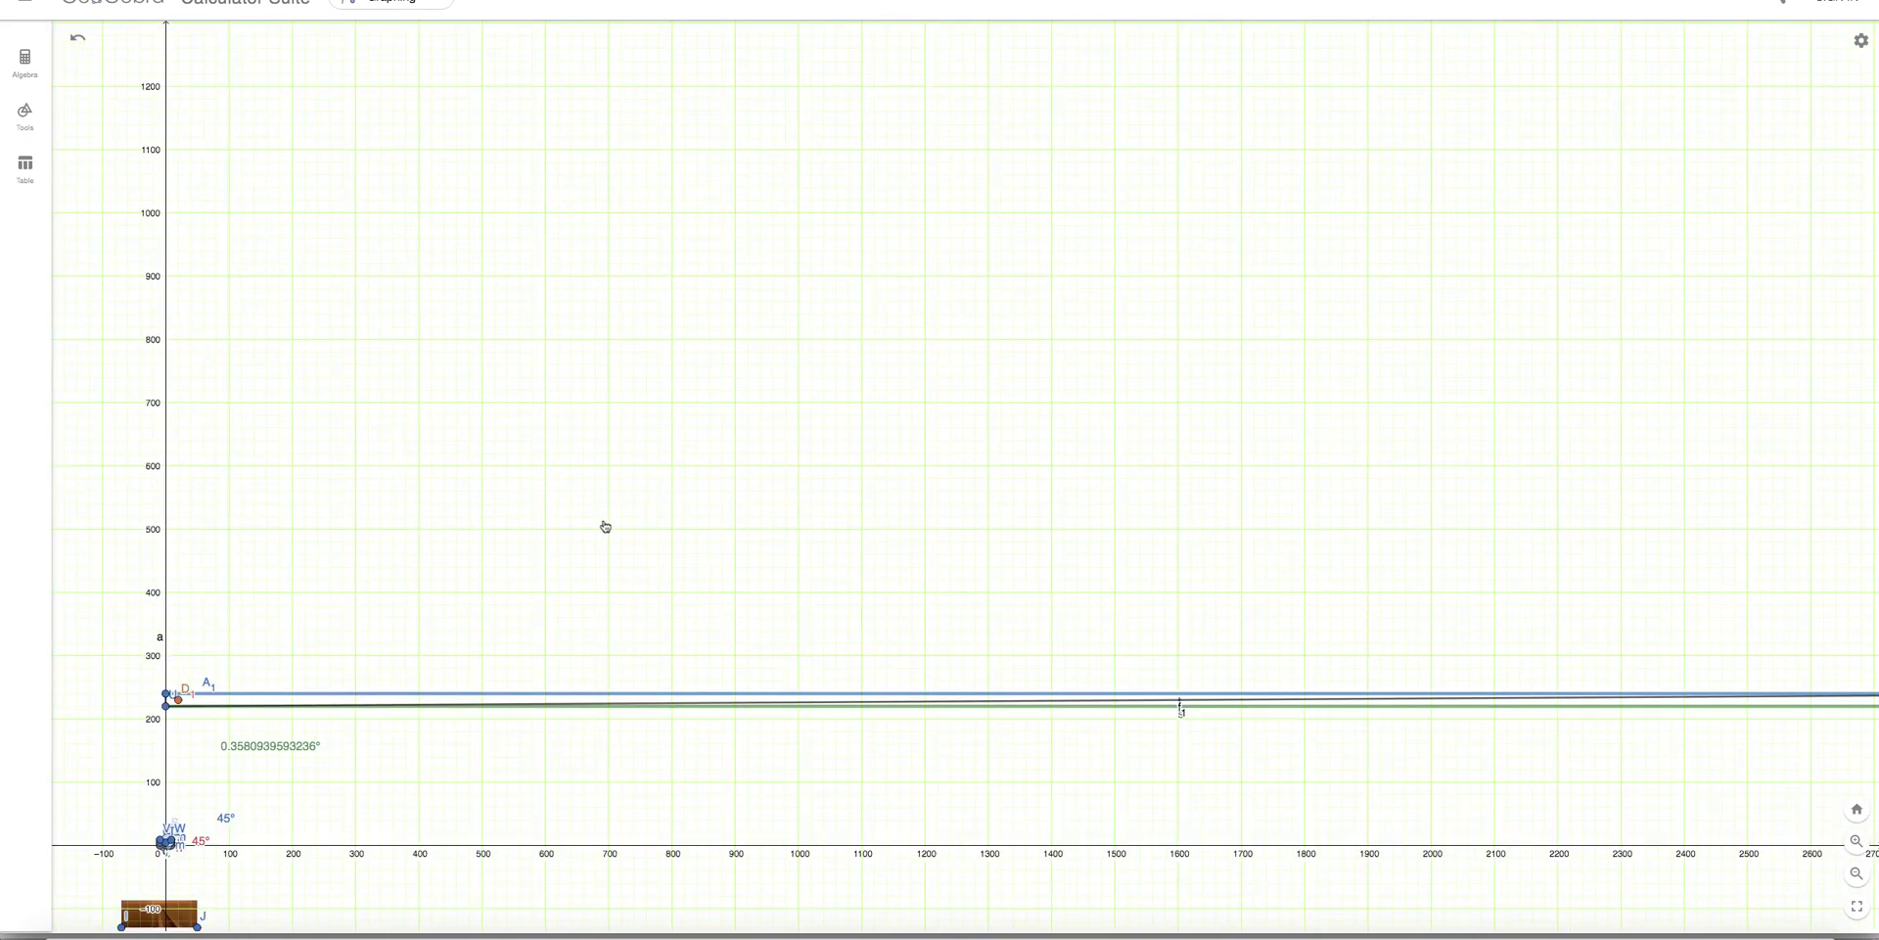
pyautogui.scroll(-3, 597, 524)
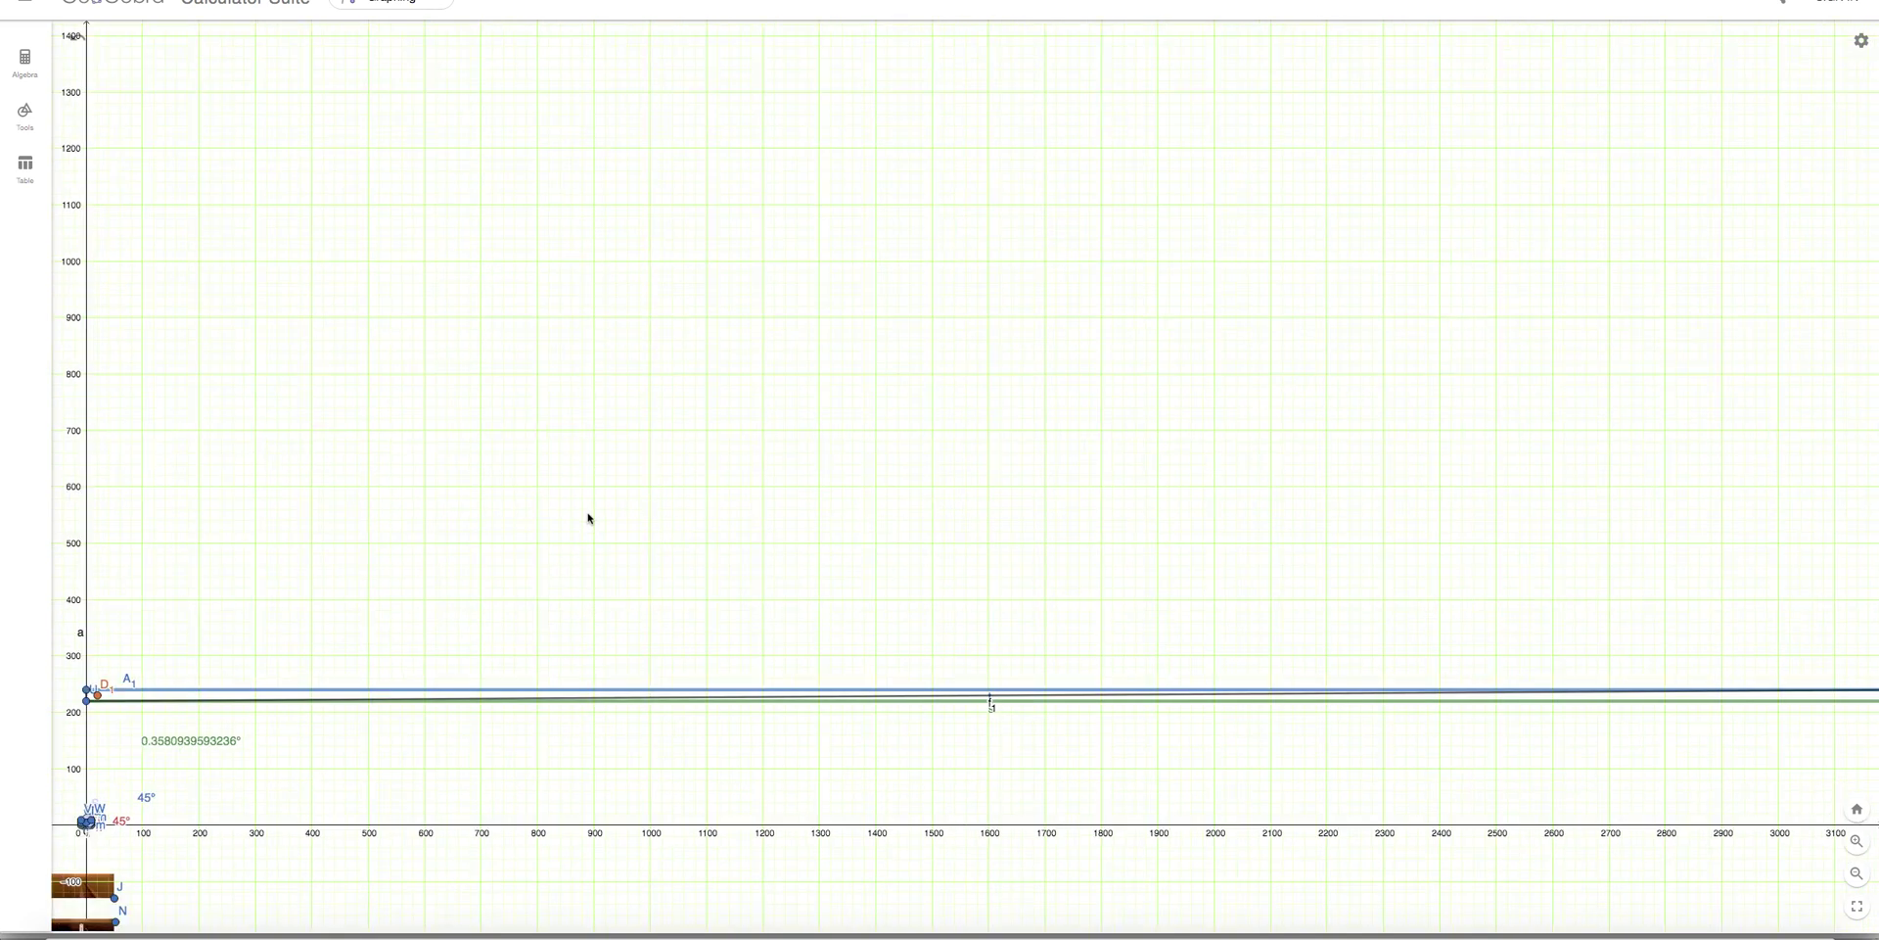
pyautogui.scroll(-1, 588, 518)
pyautogui.scroll(-2, 686, 507)
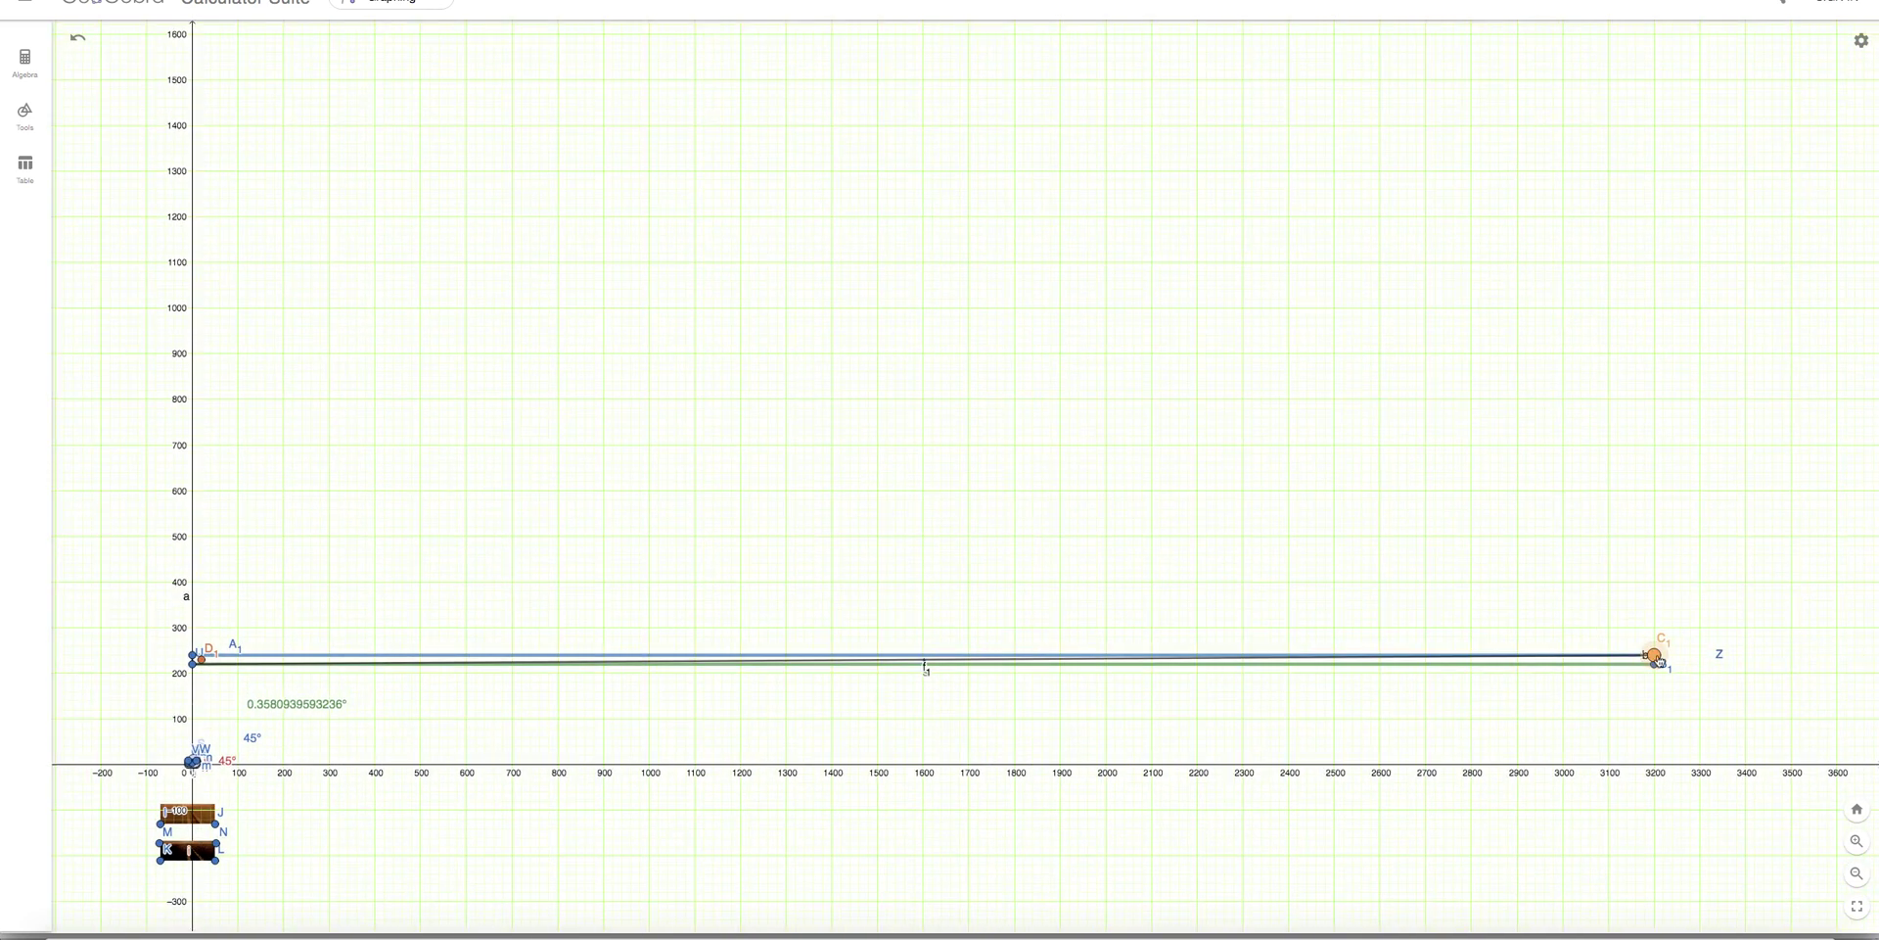
pyautogui.scroll(4, 1659, 661)
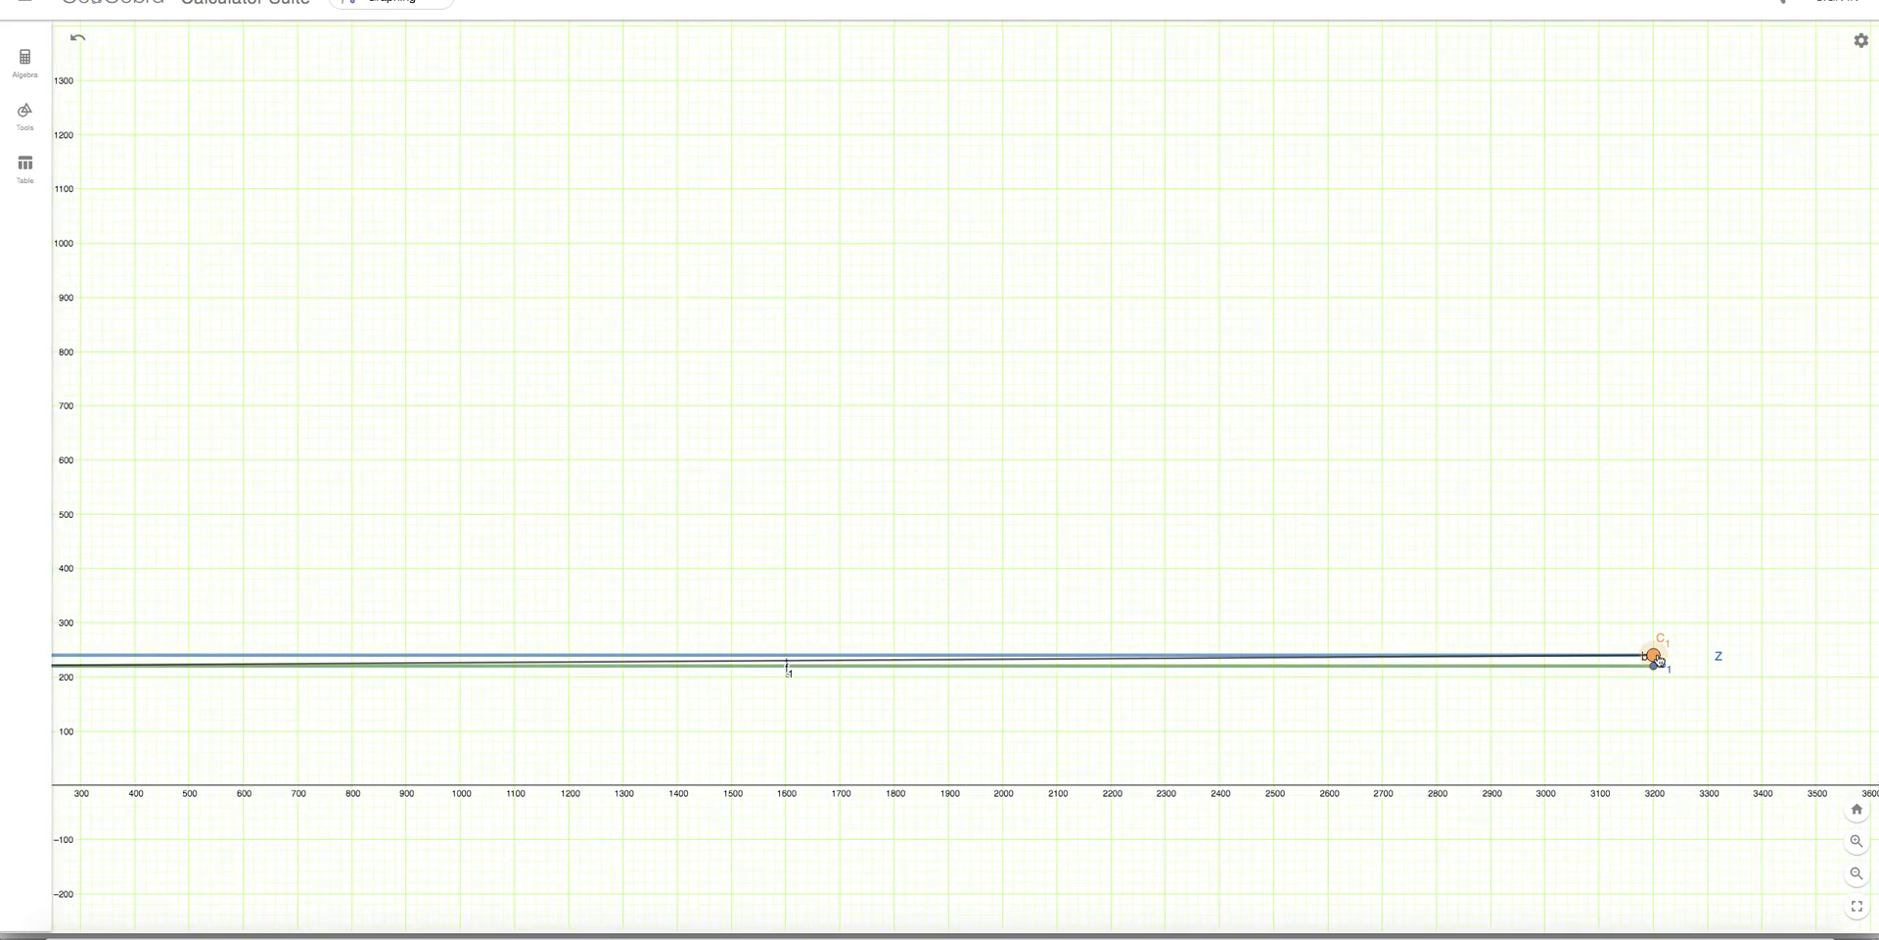
pyautogui.scroll(3, 1659, 660)
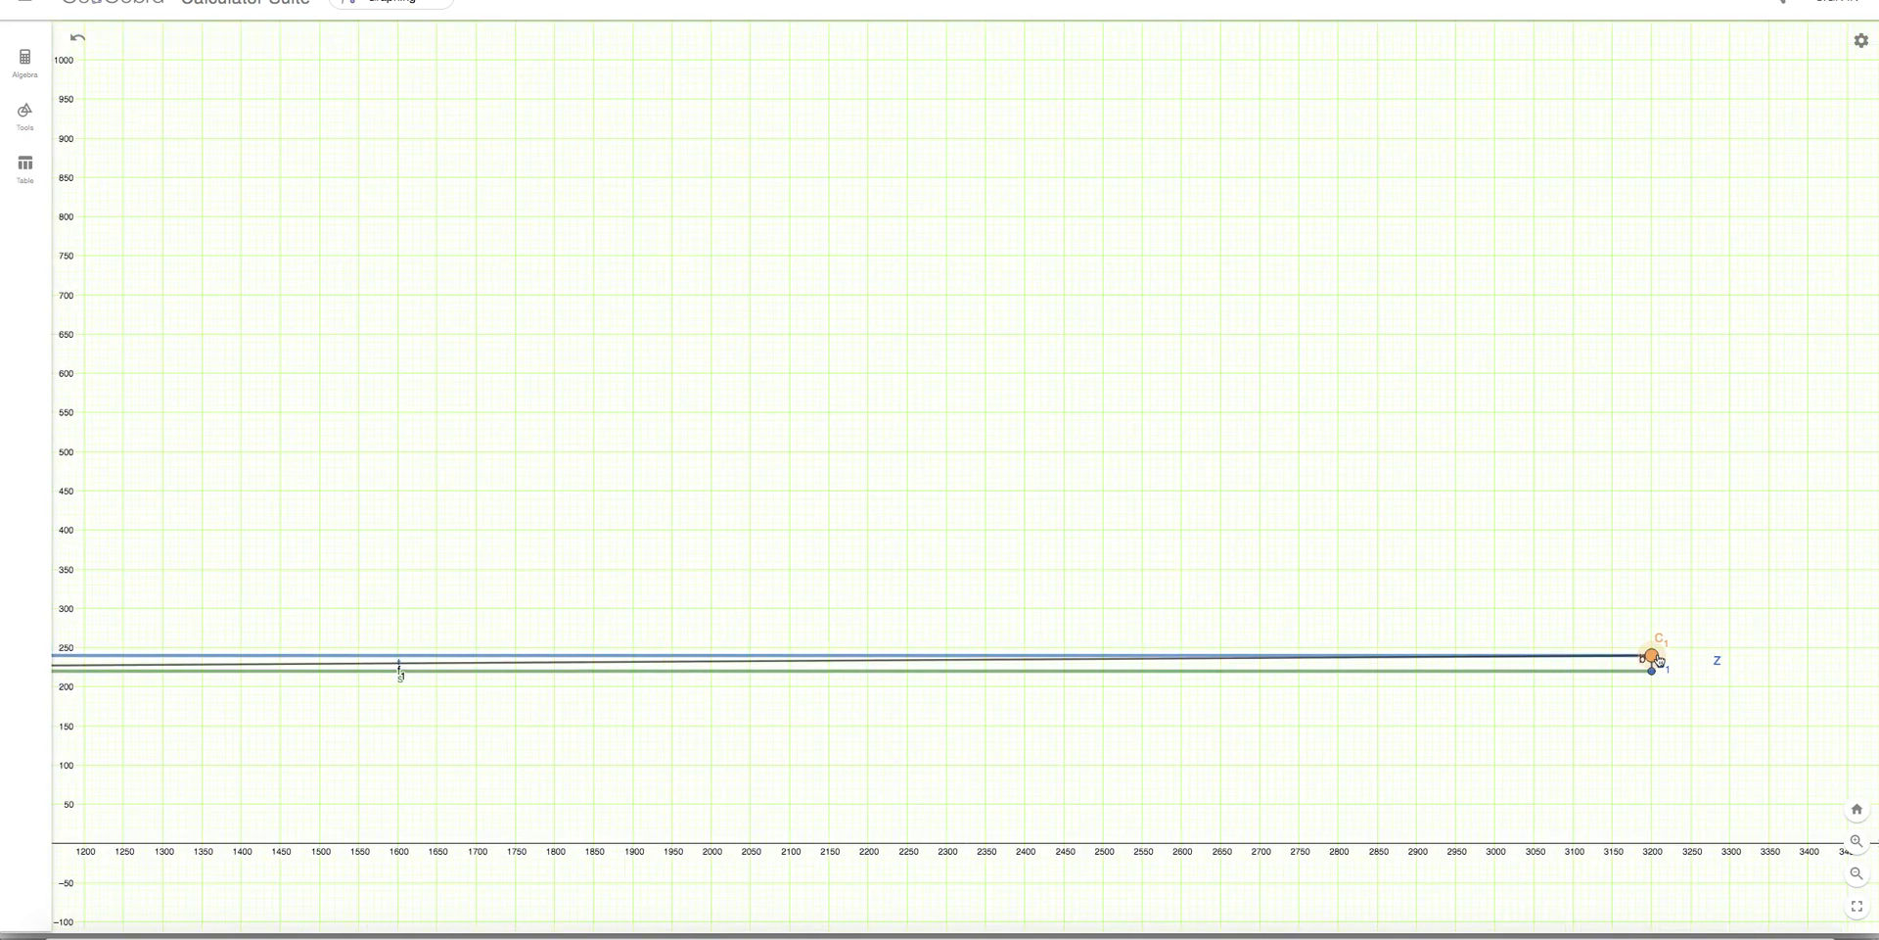
pyautogui.scroll(1, 1659, 661)
pyautogui.scroll(1, 1654, 658)
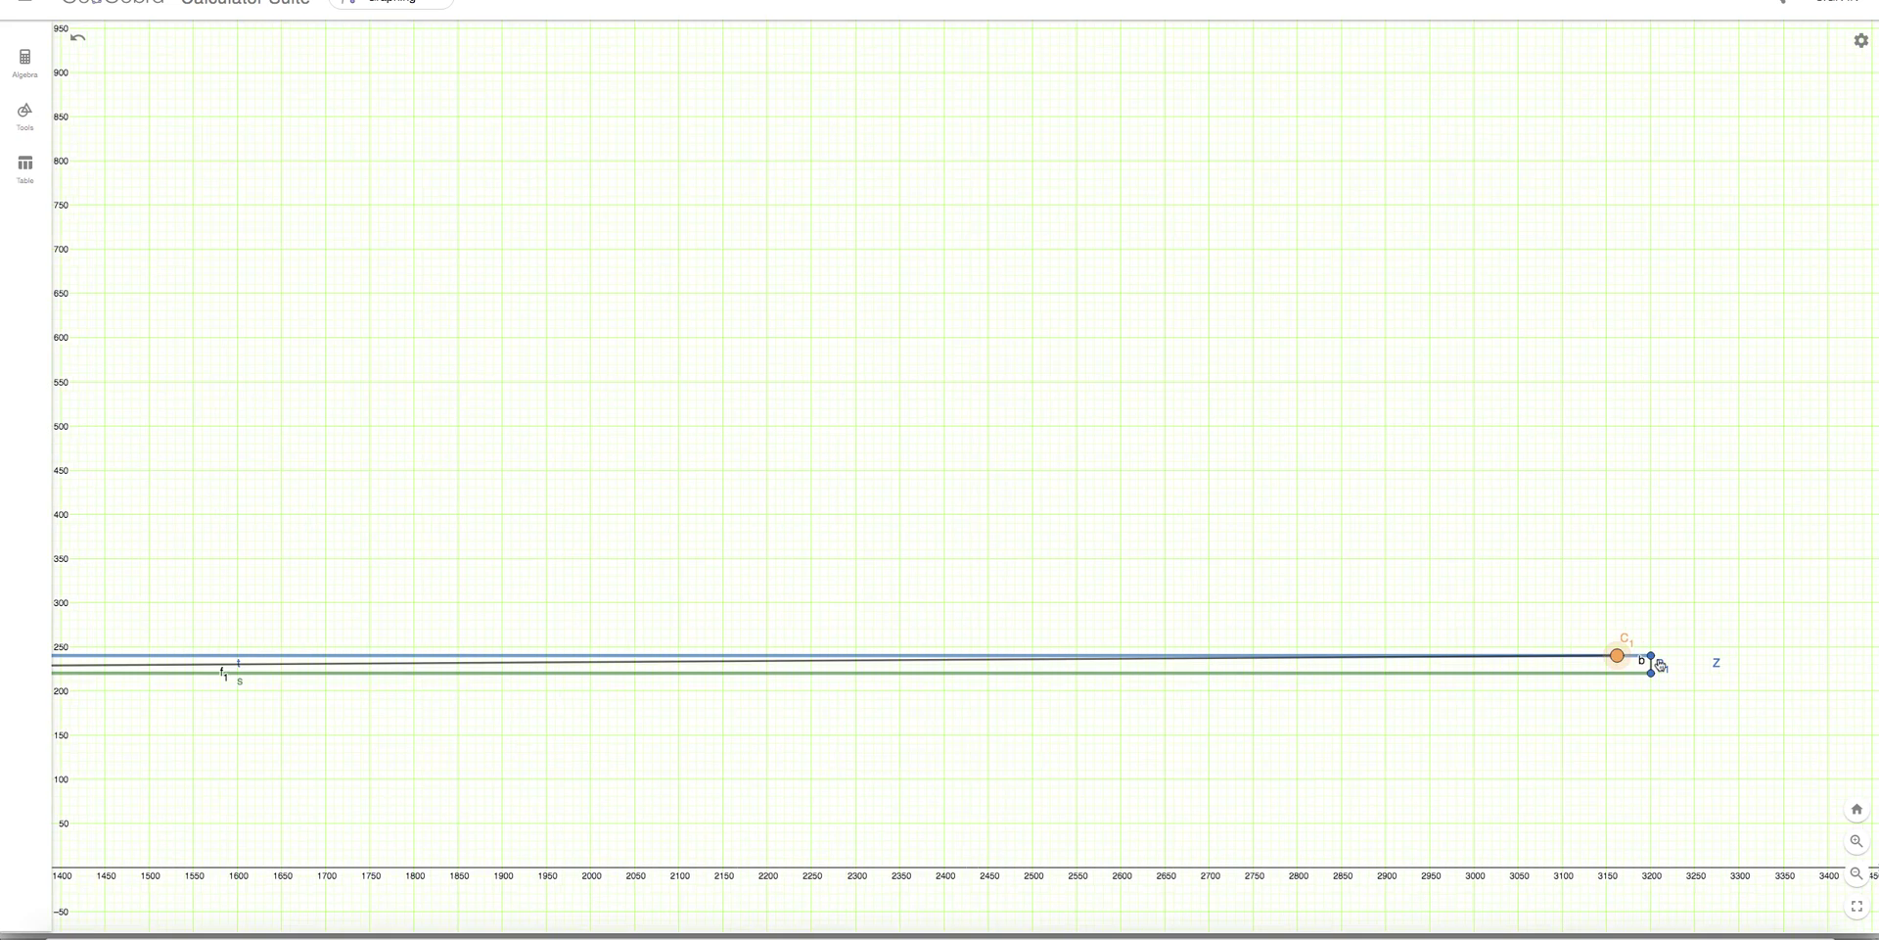
pyautogui.moveTo(1654, 657); pyautogui.dragTo(1831, 668)
pyautogui.moveTo(1524, 637); pyautogui.dragTo(1036, 627)
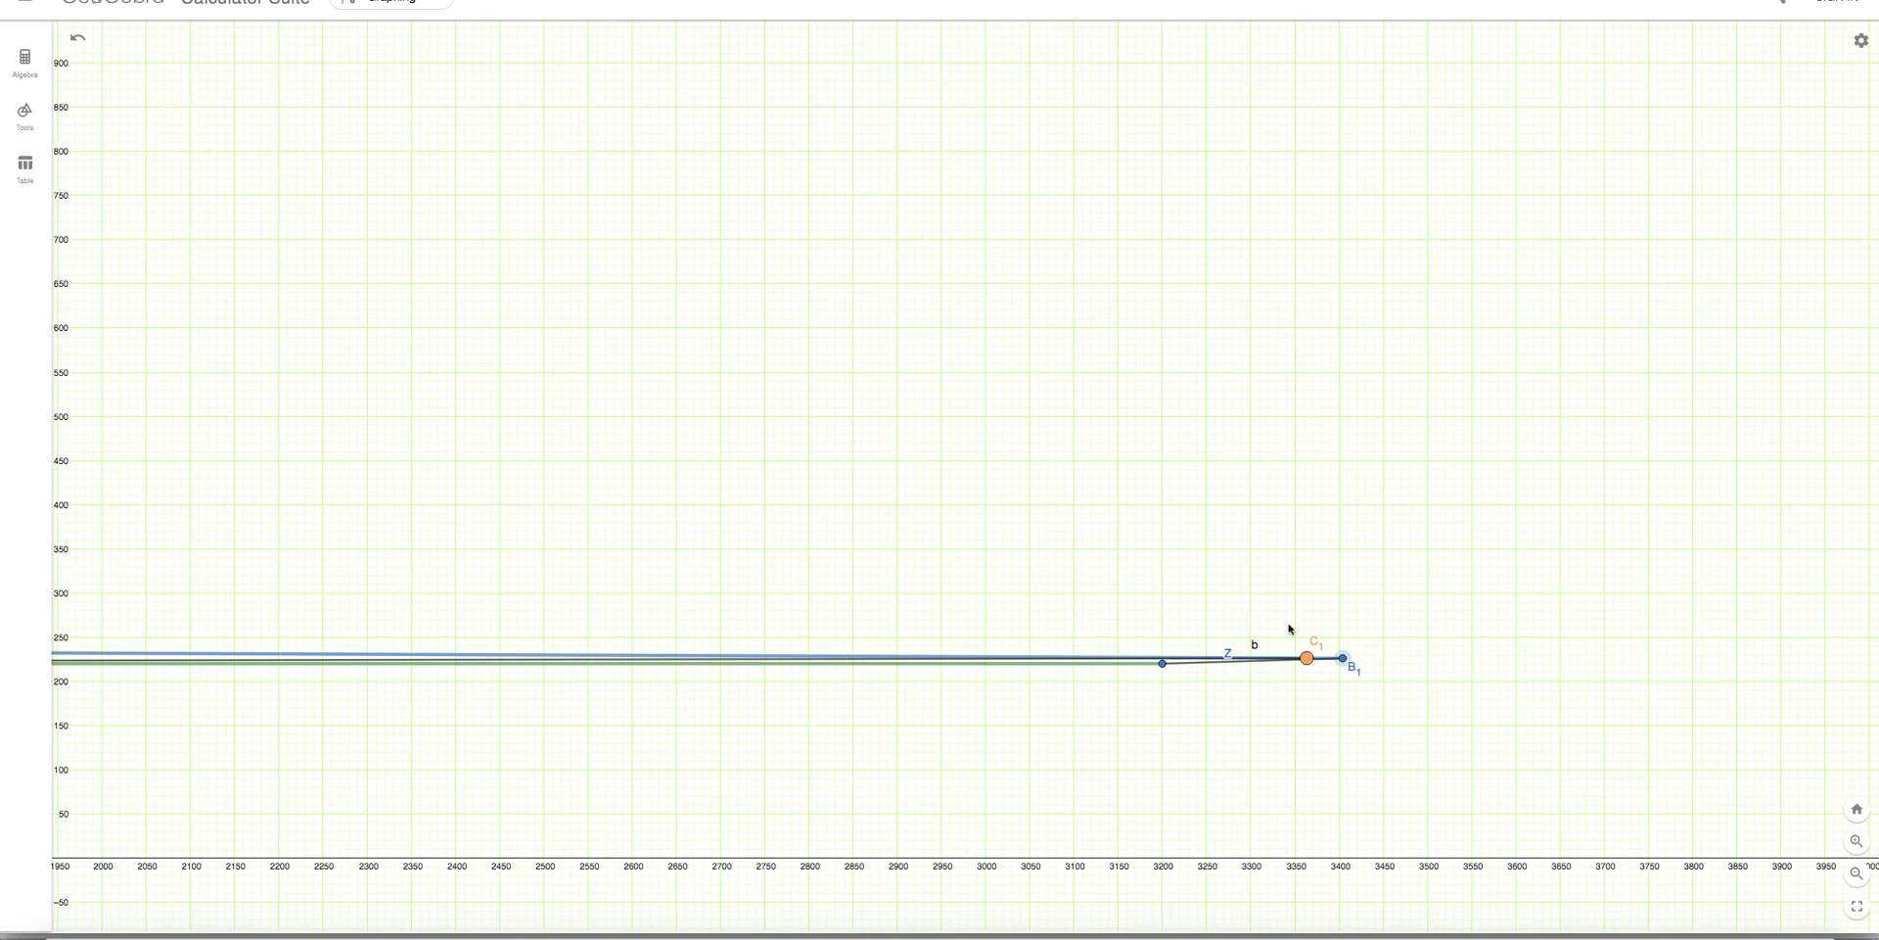
# Undo twice, returning C1 to x=3200, and re-frame the view along the sky line.
pyautogui.click(73, 36)
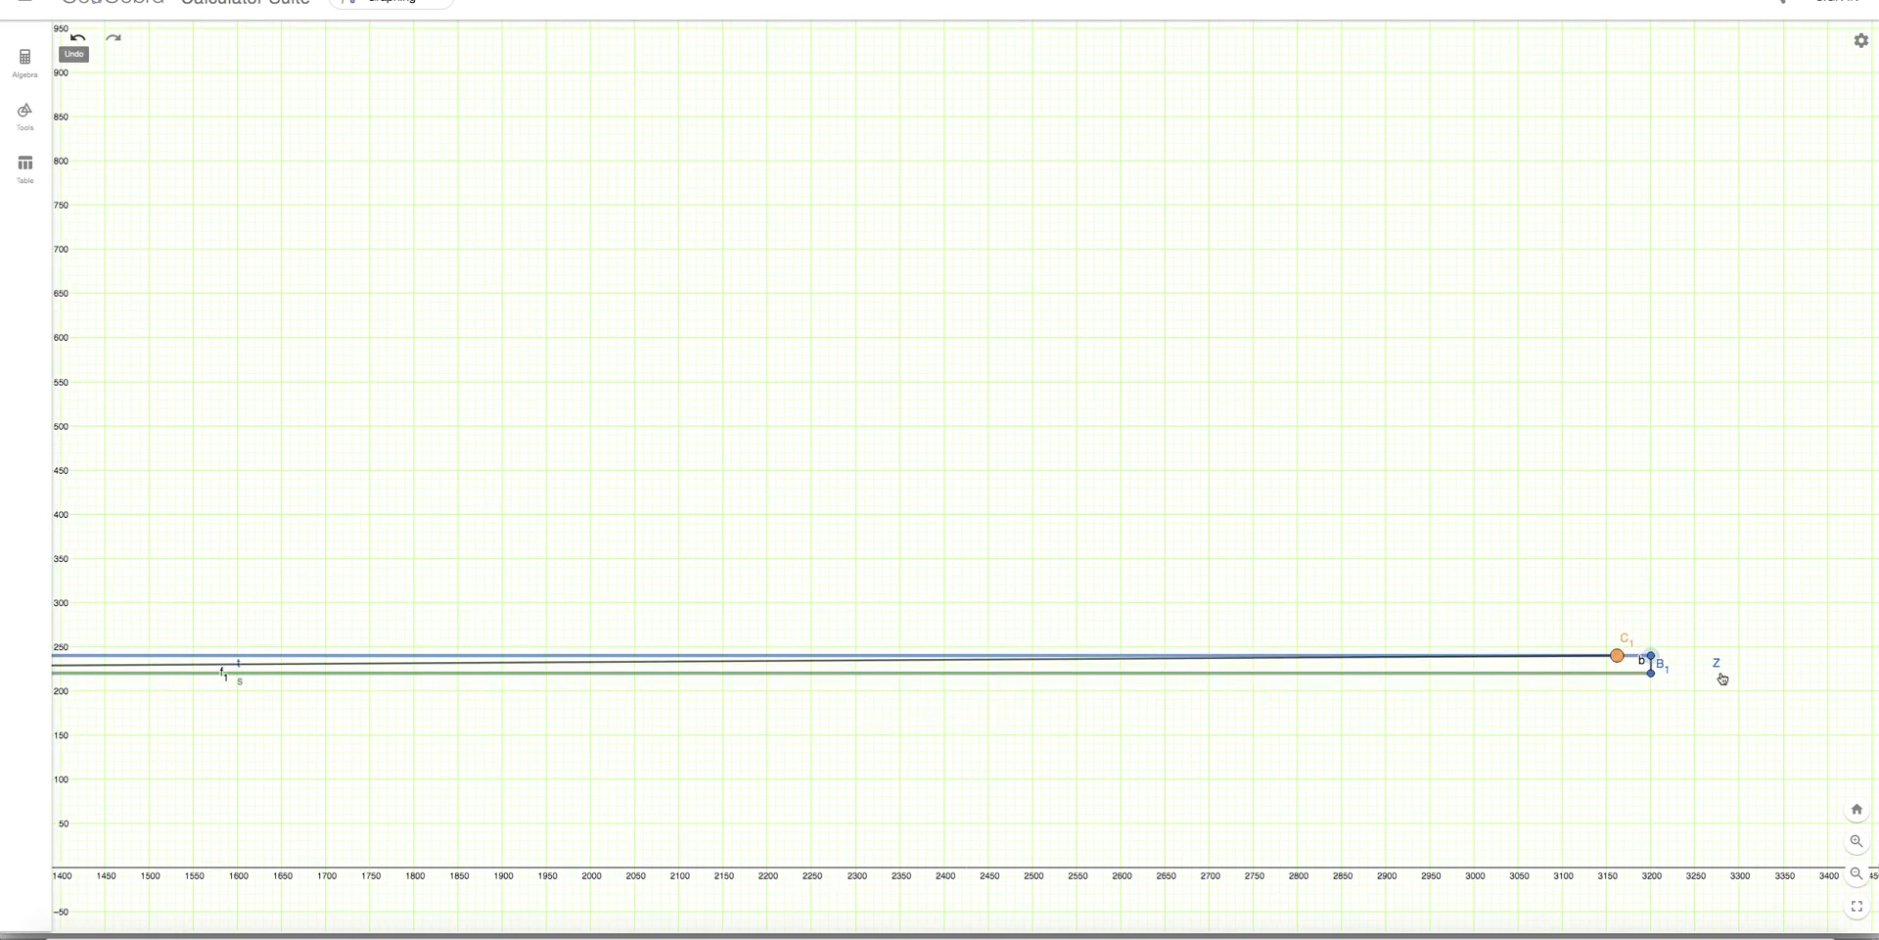
pyautogui.hotkey('ctrl', 'z')
pyautogui.hotkey('ctrl', 'z')
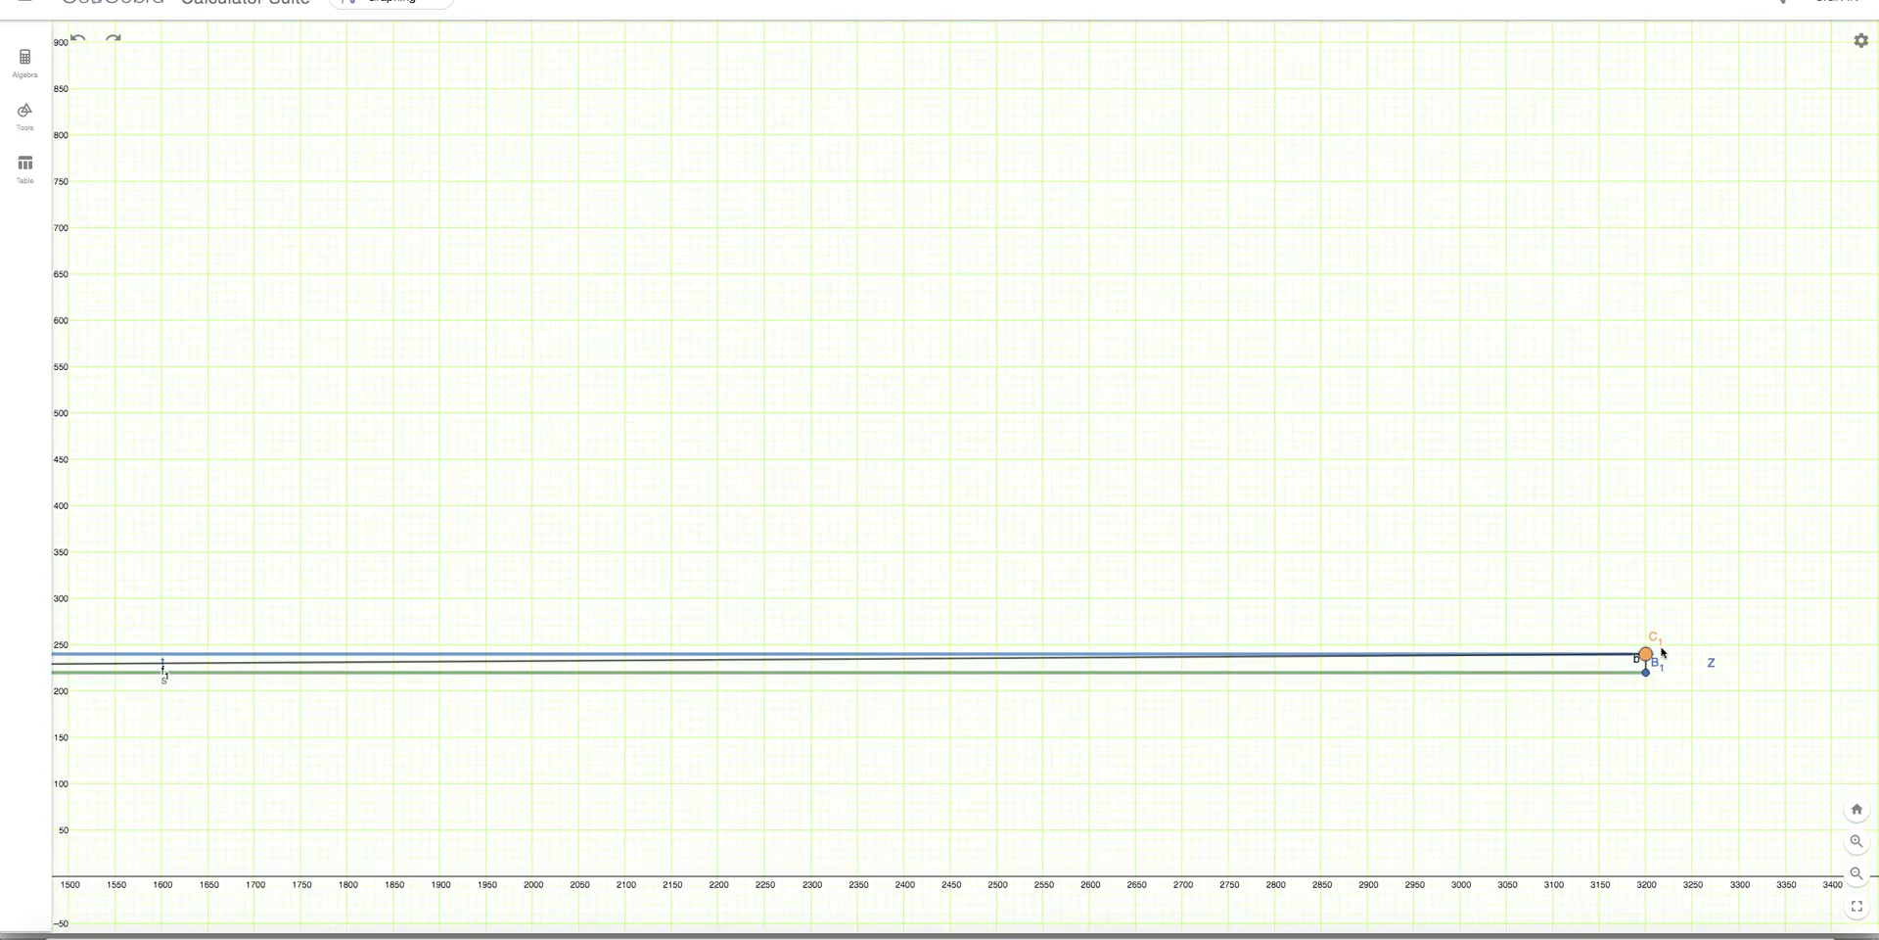
pyautogui.scroll(4, 1661, 649)
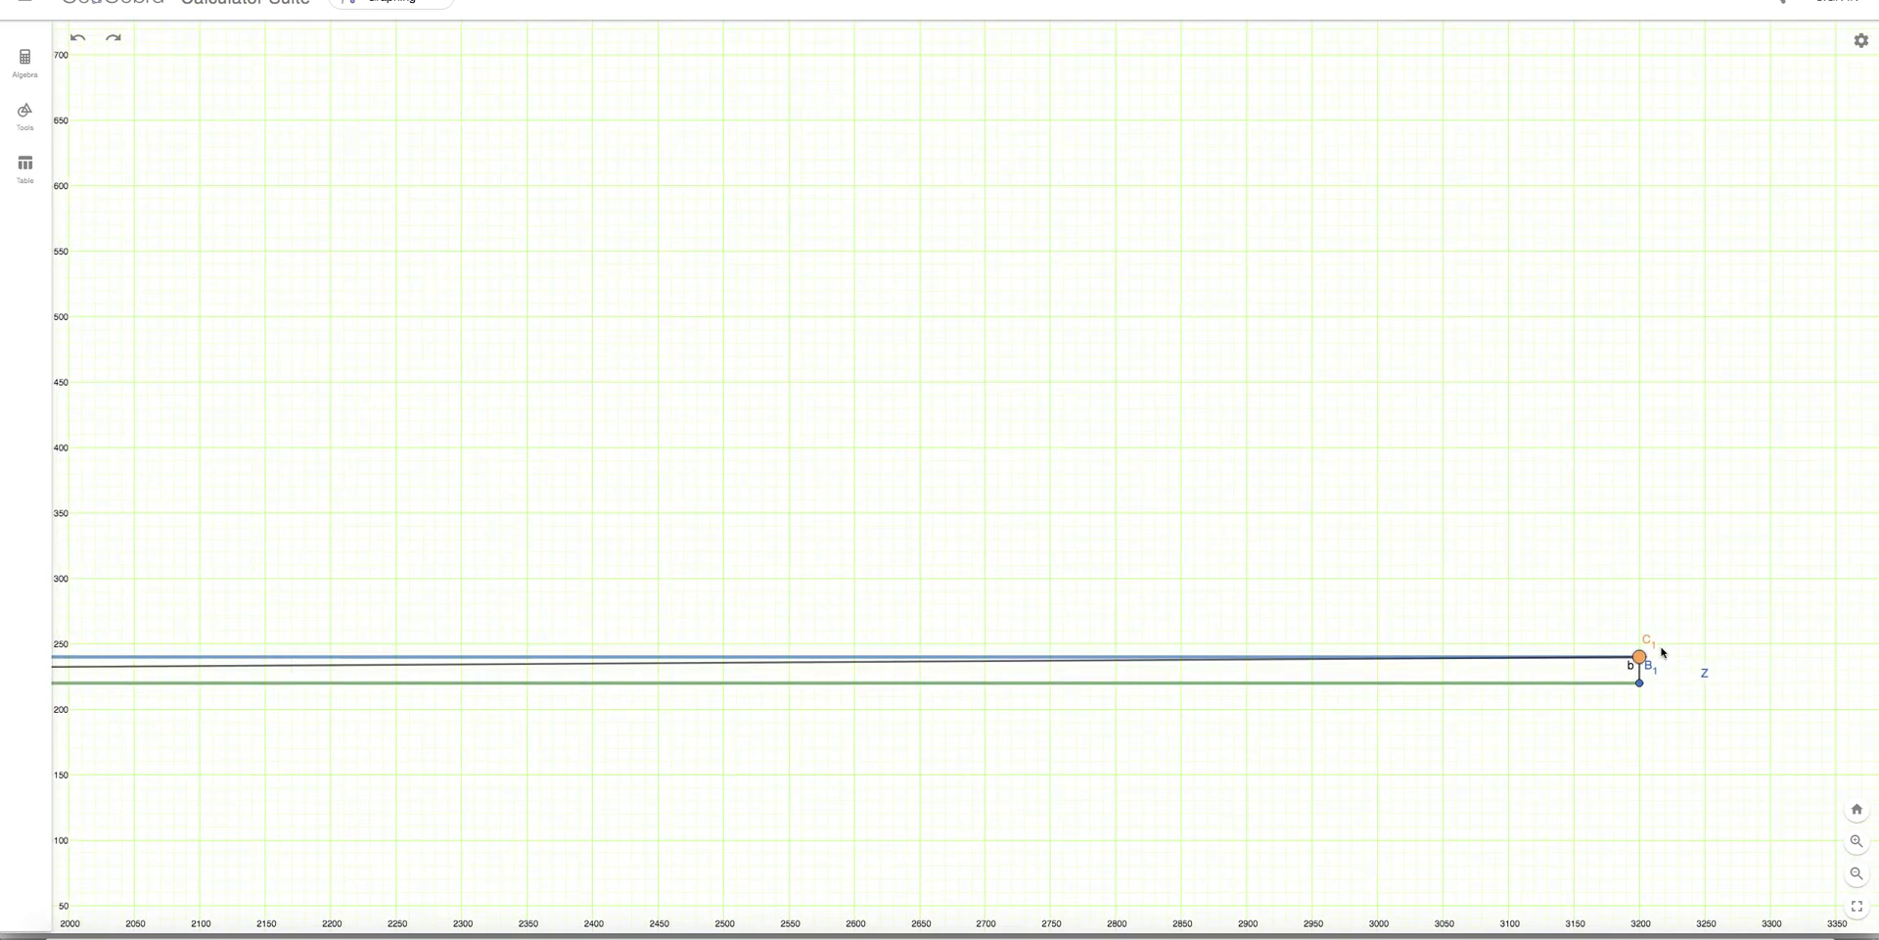
pyautogui.scroll(2, 1663, 650)
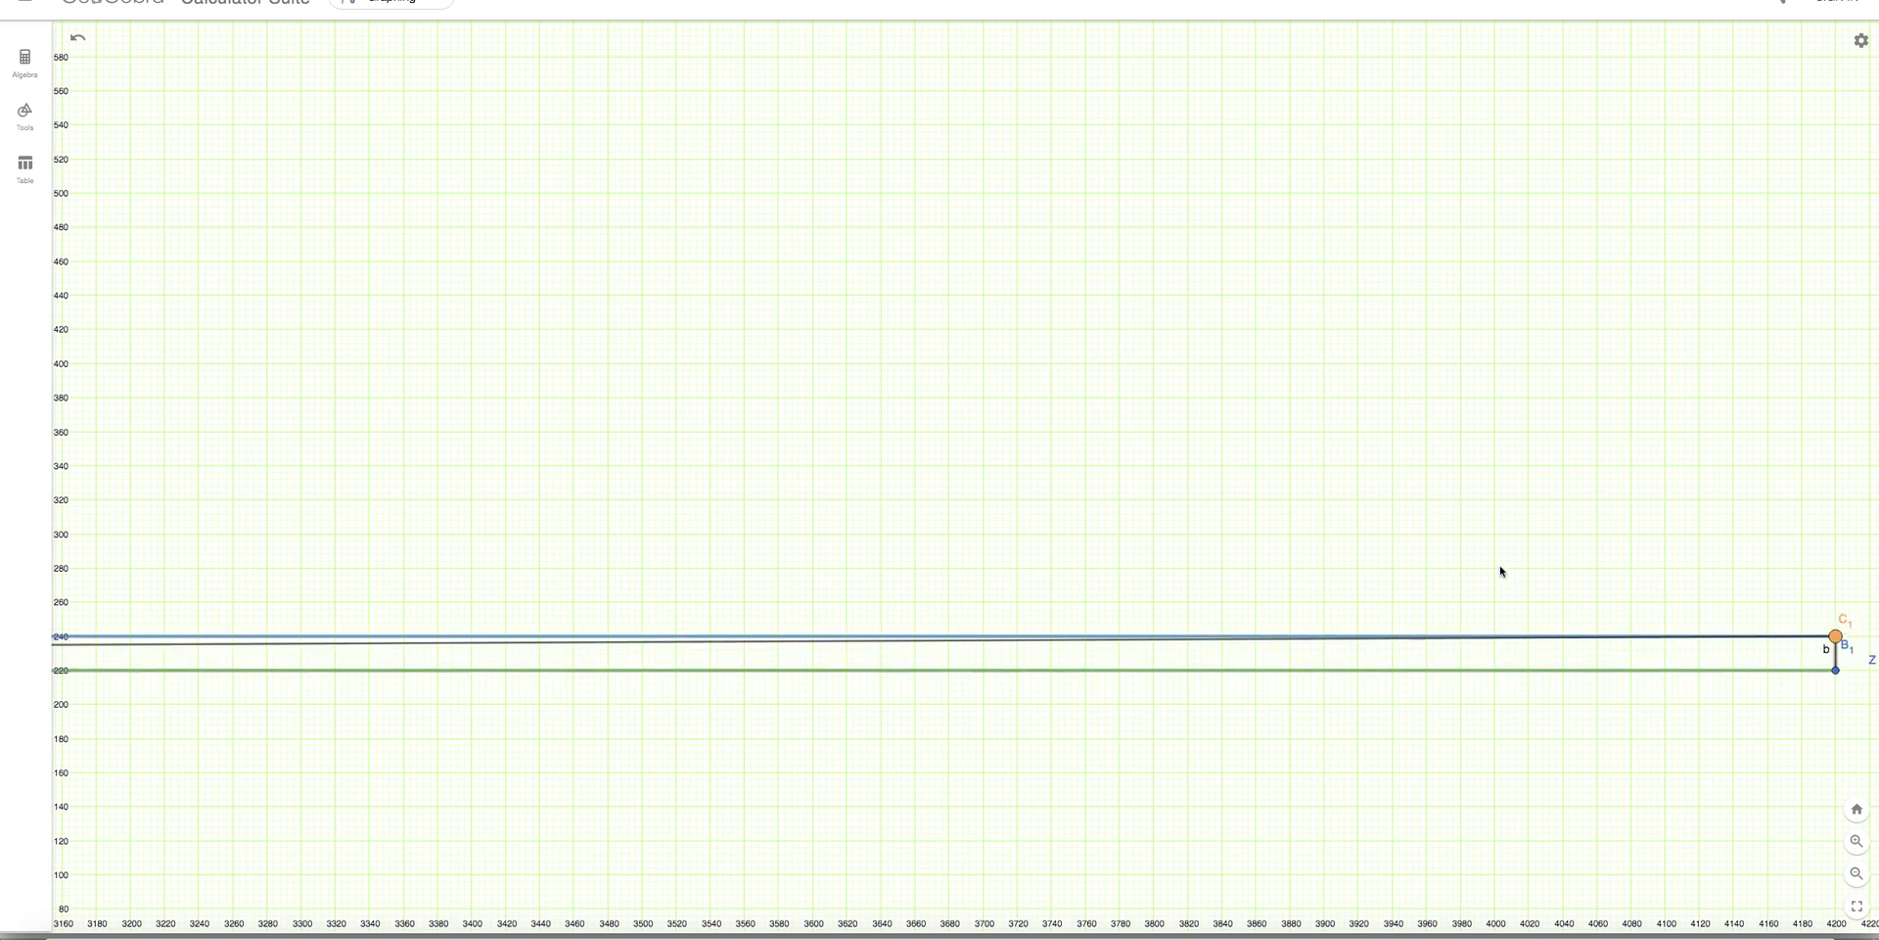
pyautogui.scroll(-2, 1501, 571)
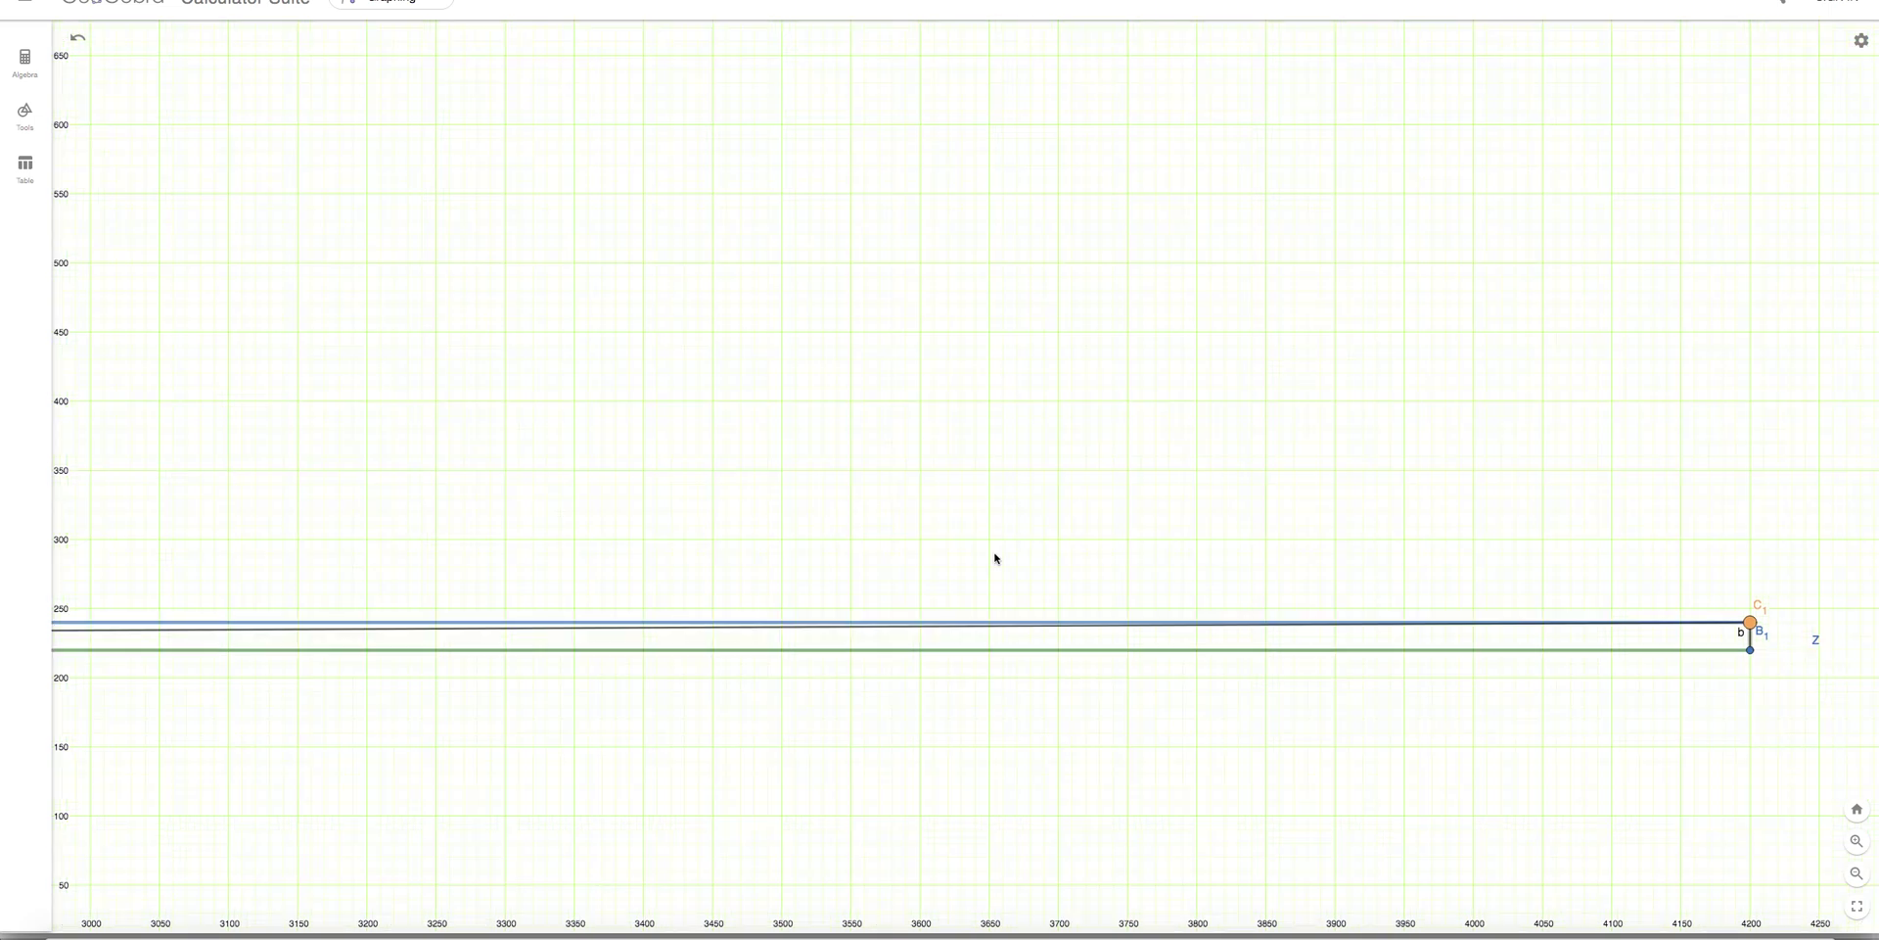
pyautogui.scroll(-2, 989, 558)
pyautogui.moveTo(1047, 516); pyautogui.dragTo(1275, 526)
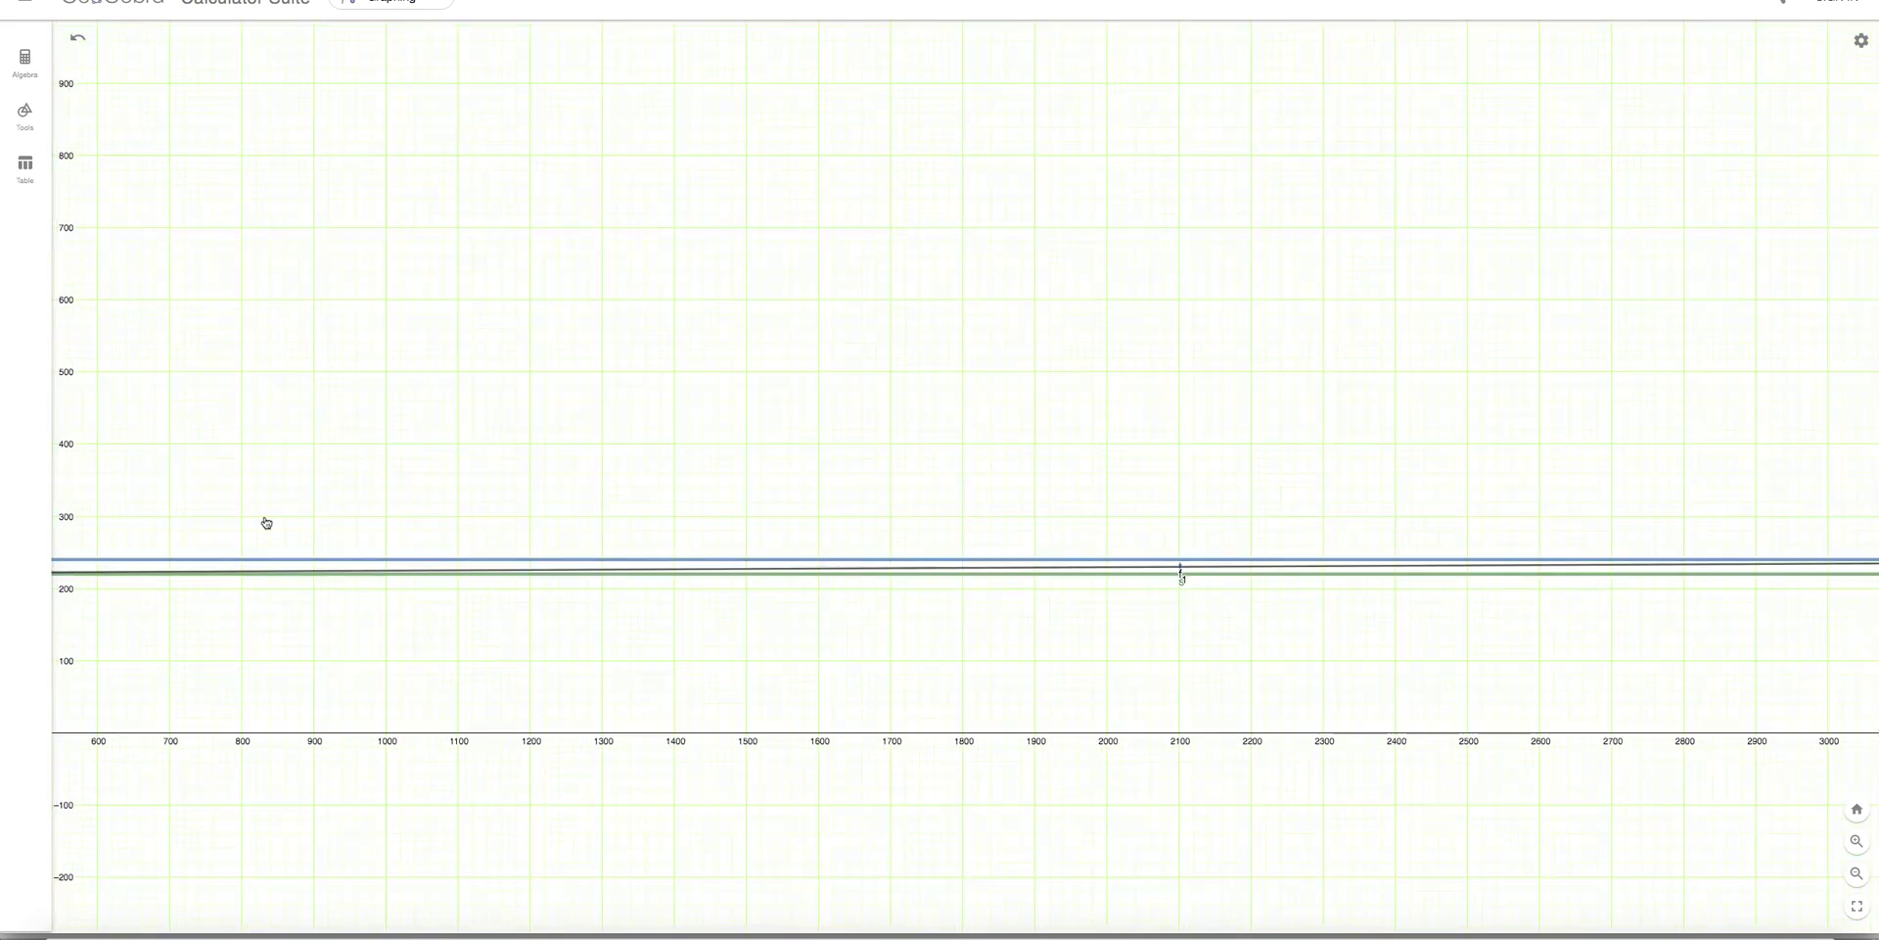
pyautogui.hscroll(-15, 1125, 545)
pyautogui.scroll(-1, 893, 600)
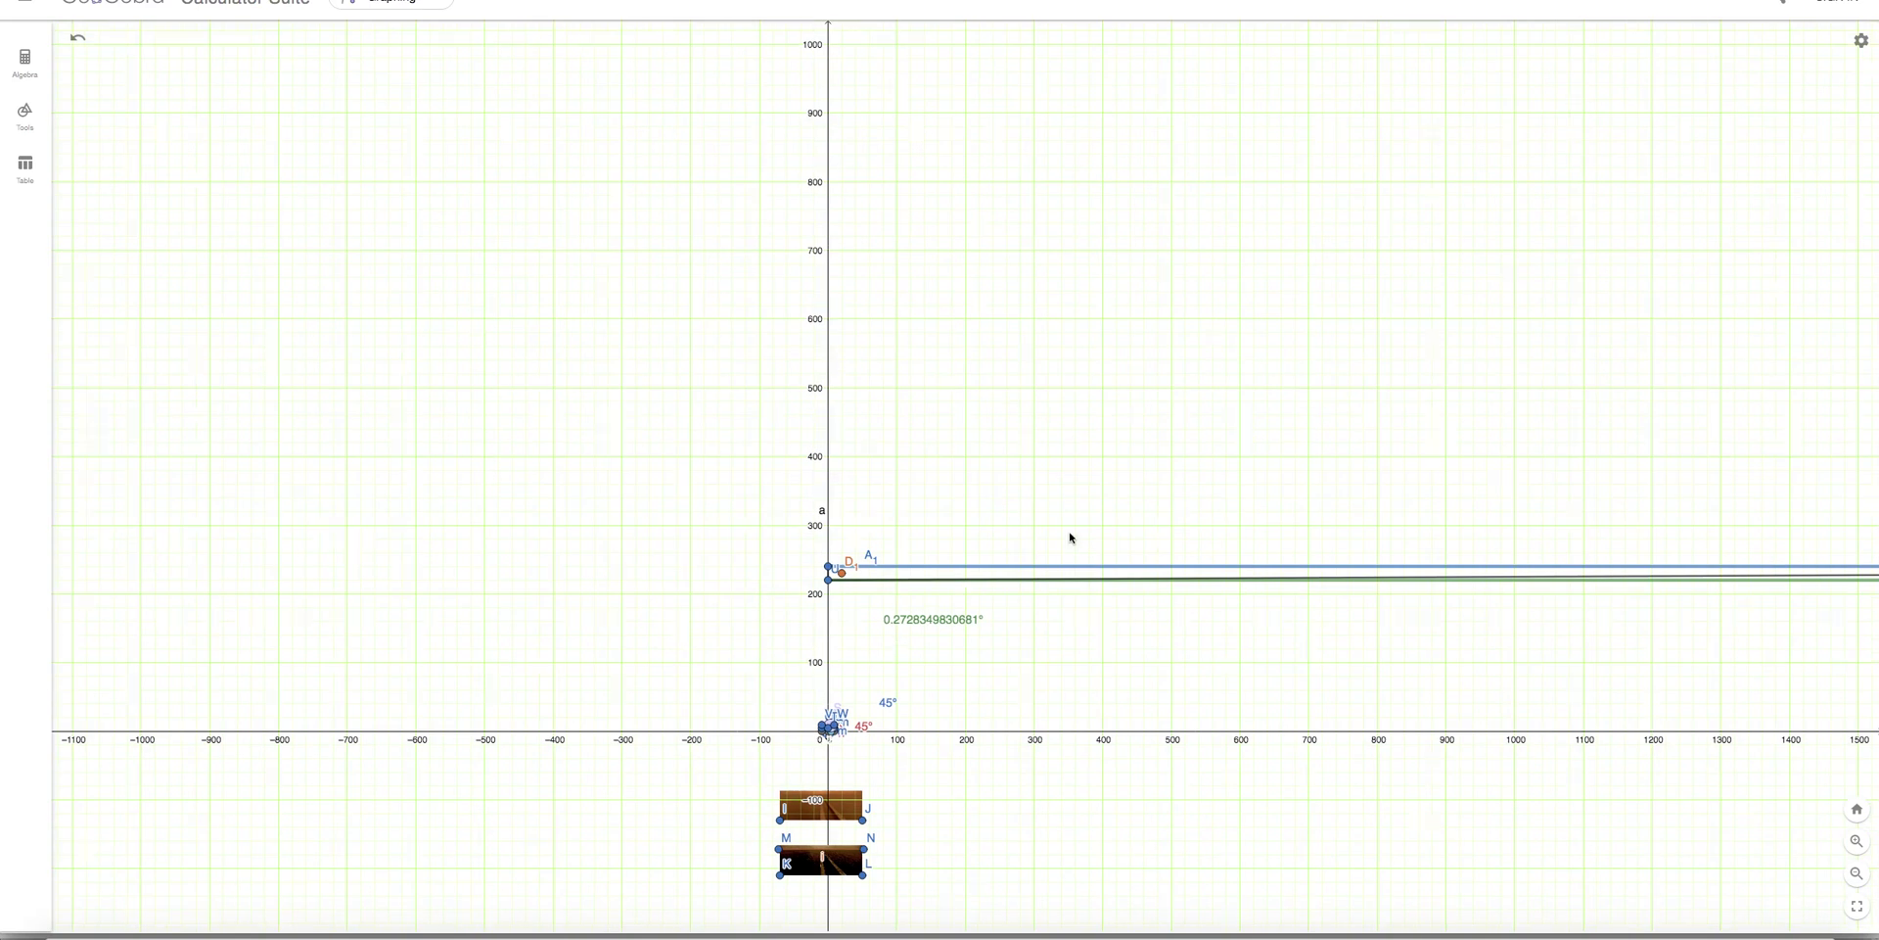
# Zoom out the Graphics view until C1 near x = 4200 shows, with the angle at 0.27°.
pyautogui.scroll(1, 958, 539)
pyautogui.scroll(2, 958, 538)
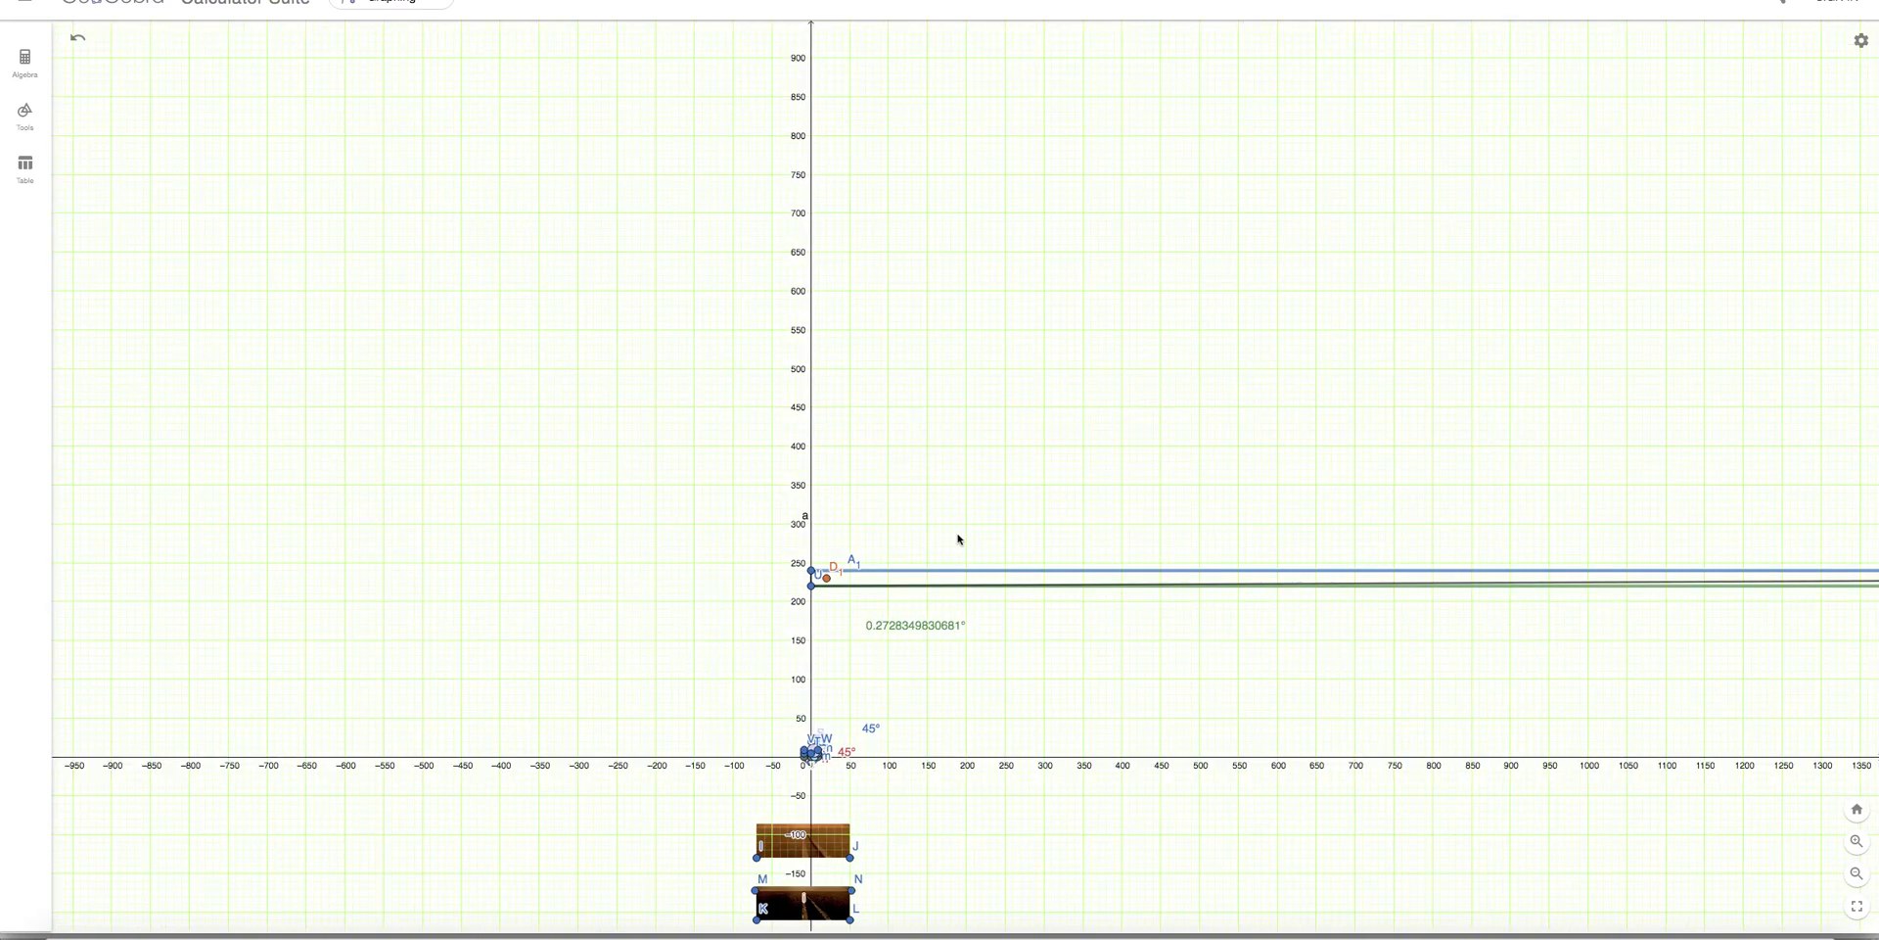
pyautogui.scroll(2, 958, 538)
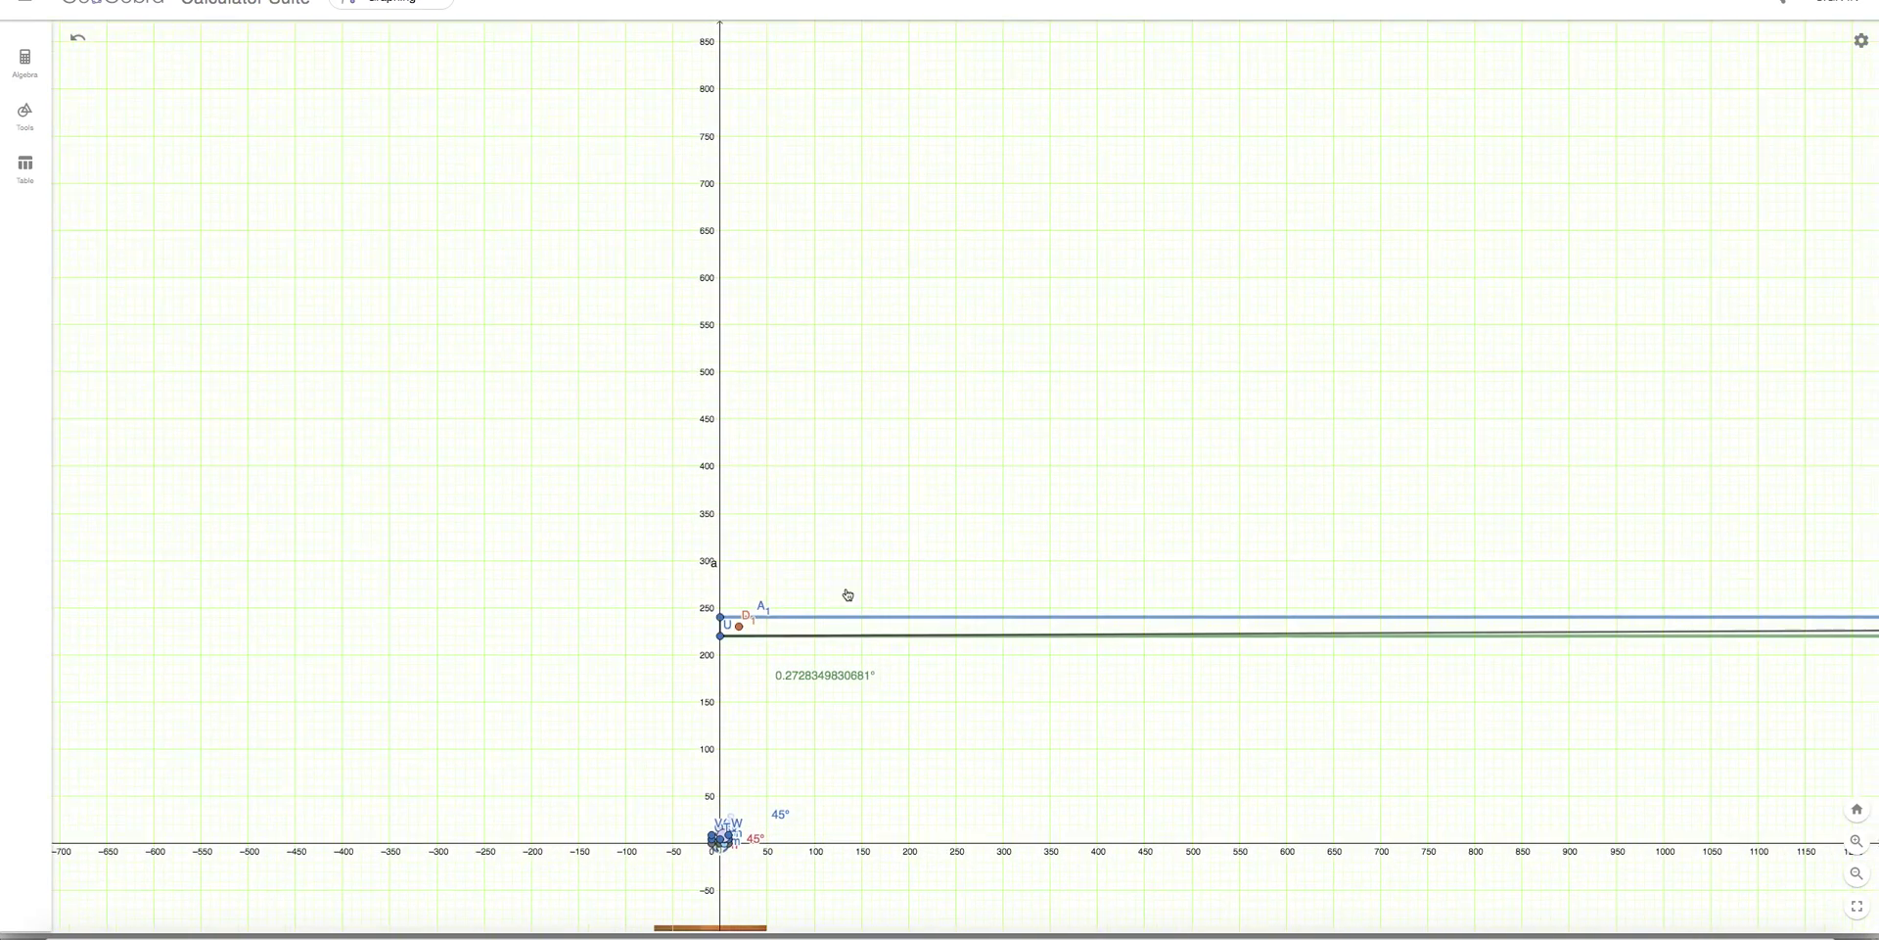
pyautogui.scroll(3, 845, 593)
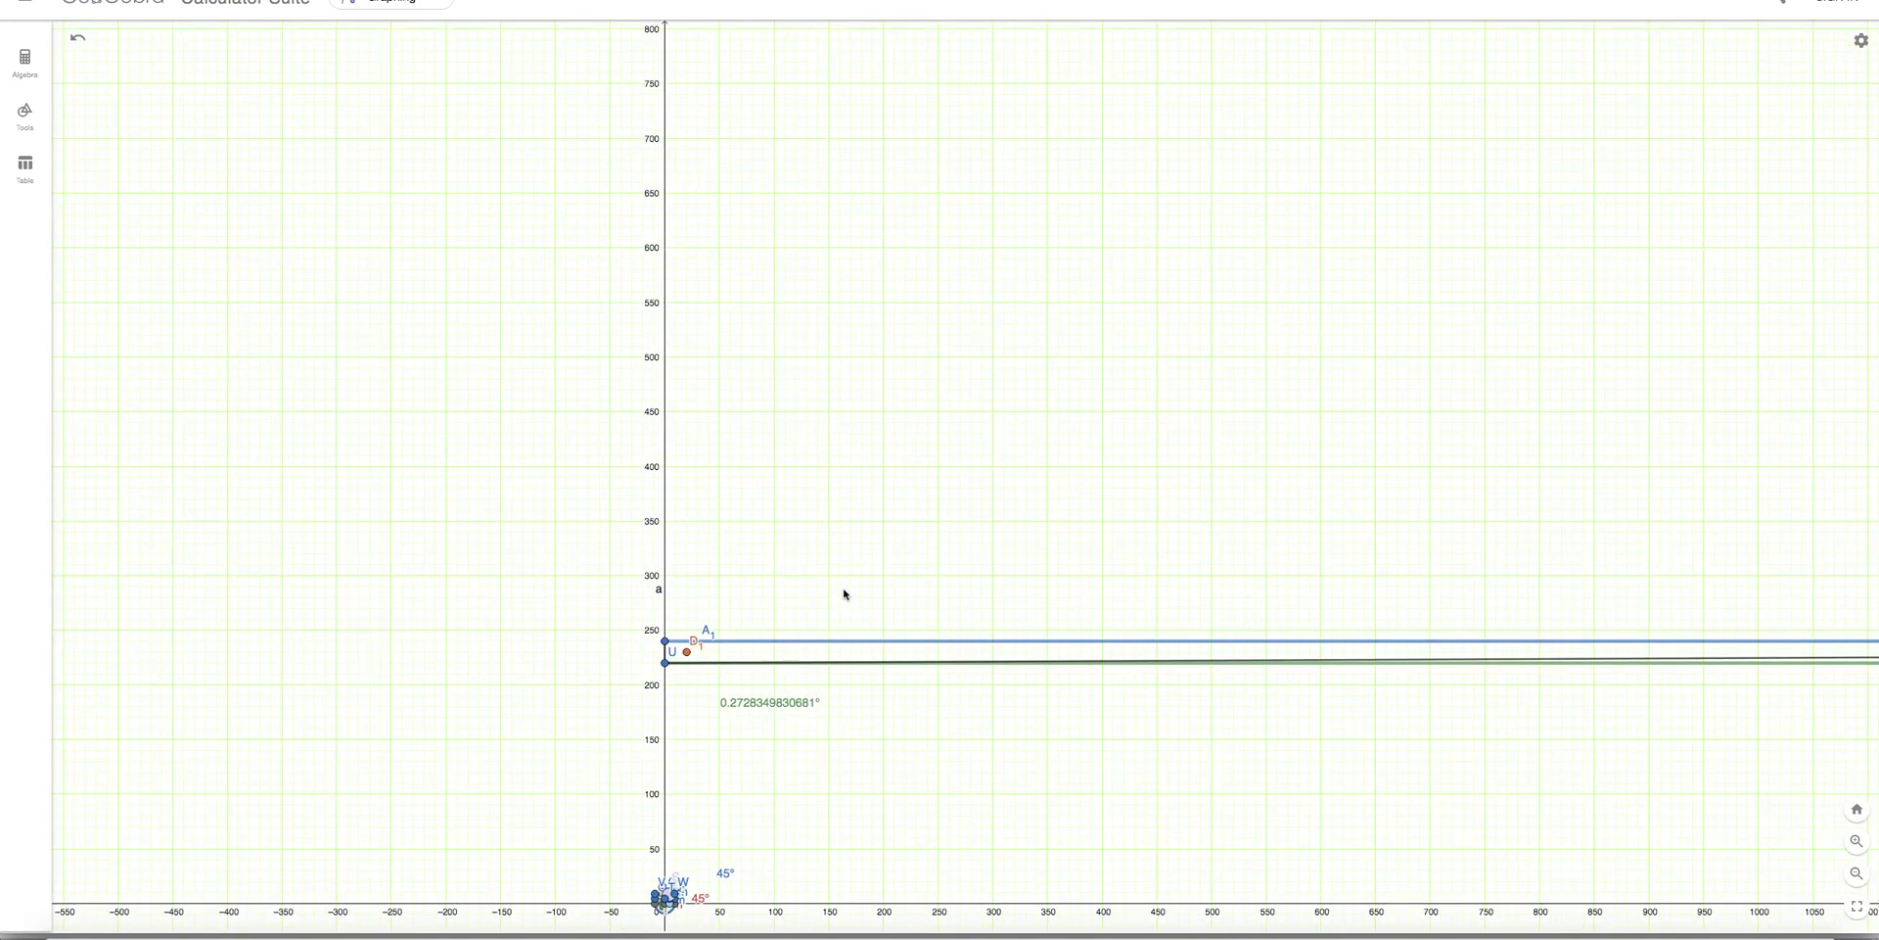
pyautogui.scroll(1, 845, 594)
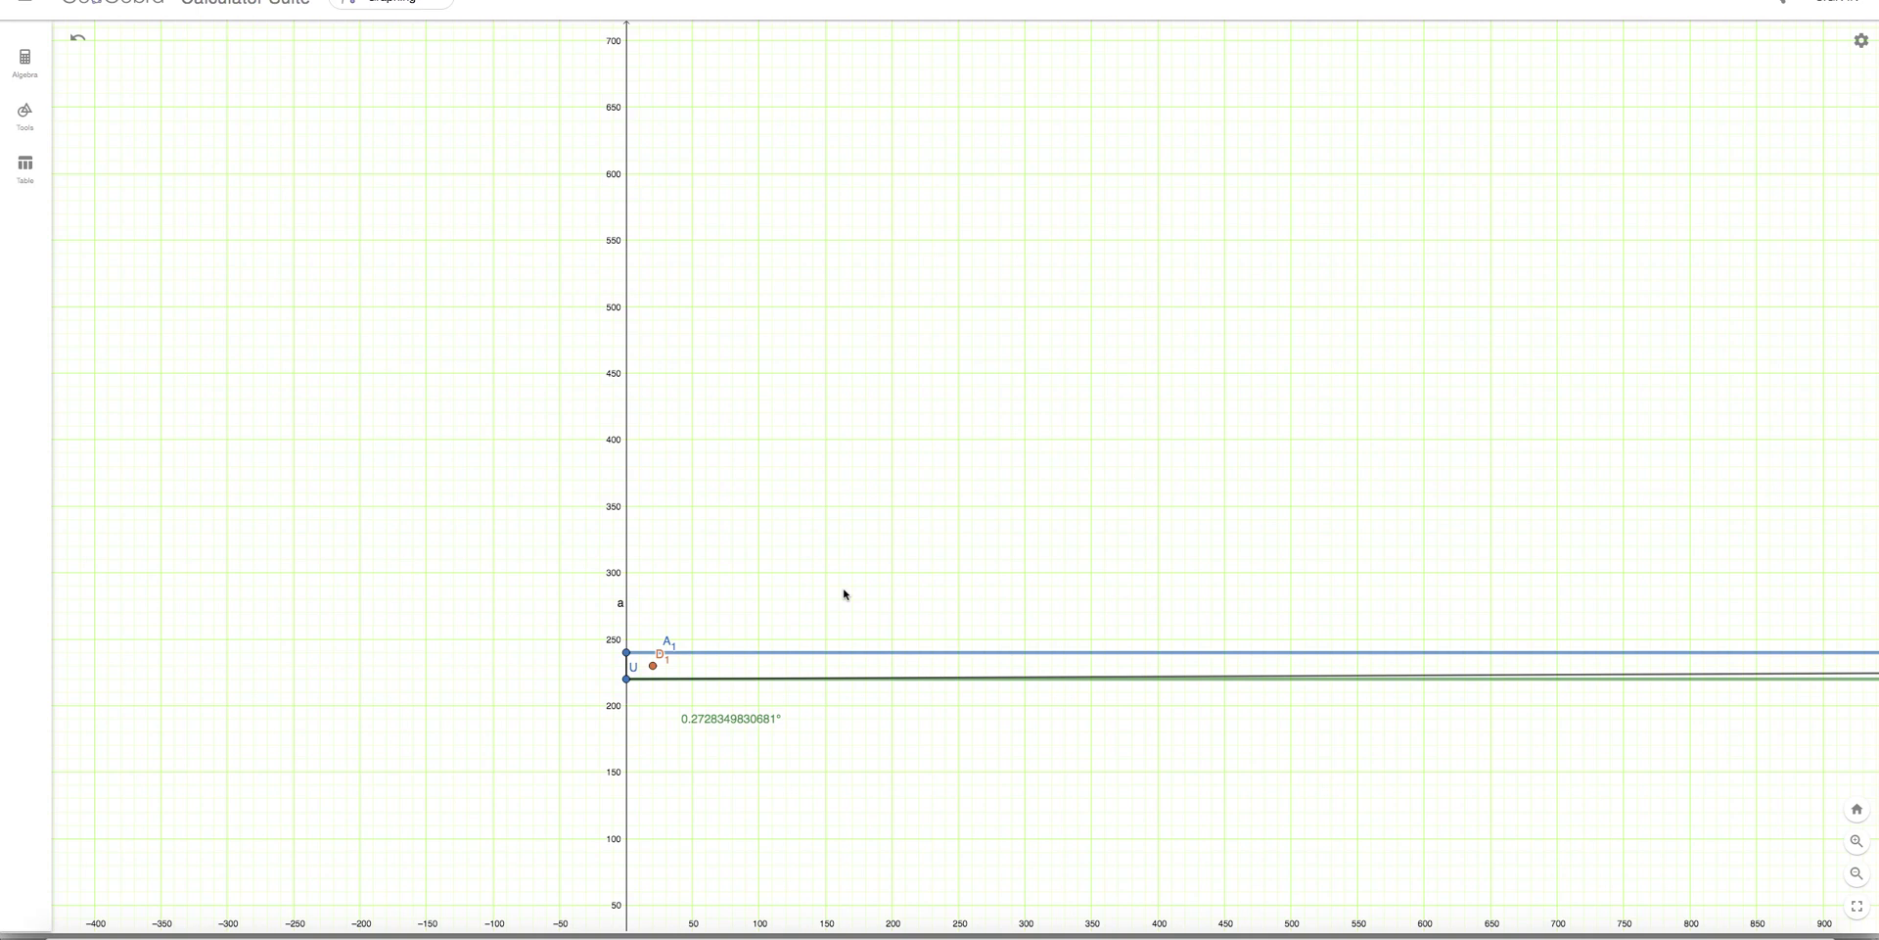
pyautogui.scroll(-1, 835, 599)
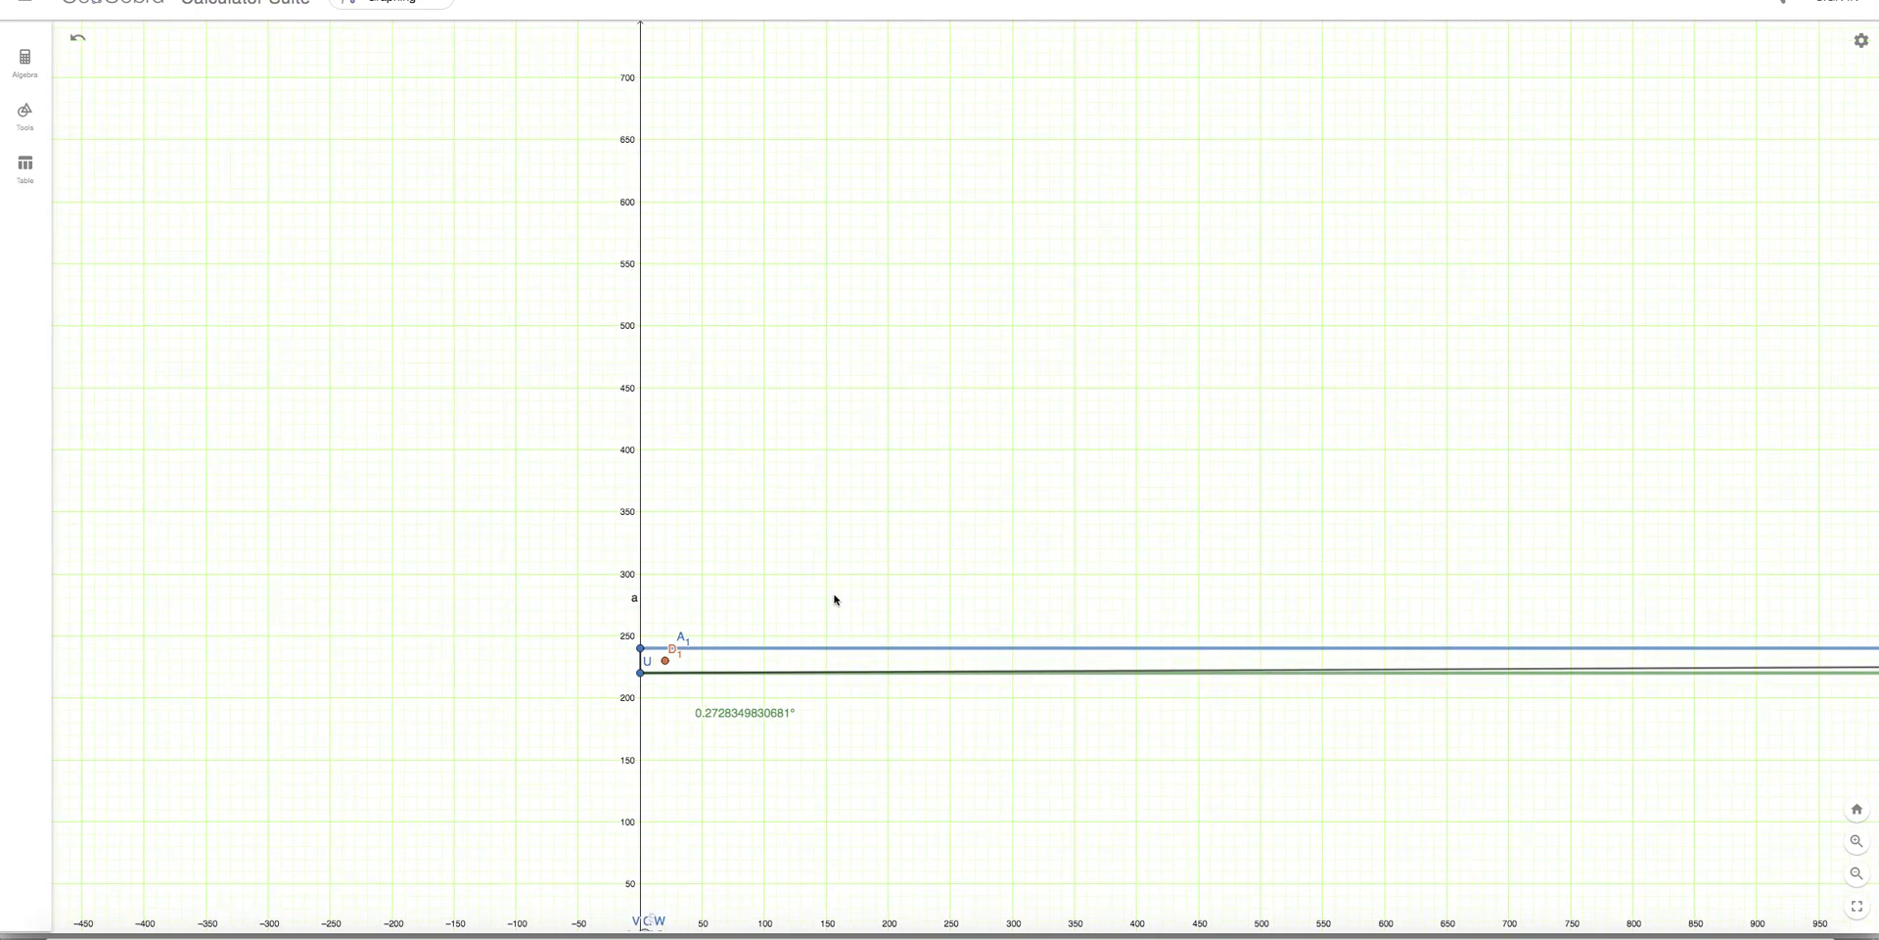
pyautogui.scroll(-3, 835, 599)
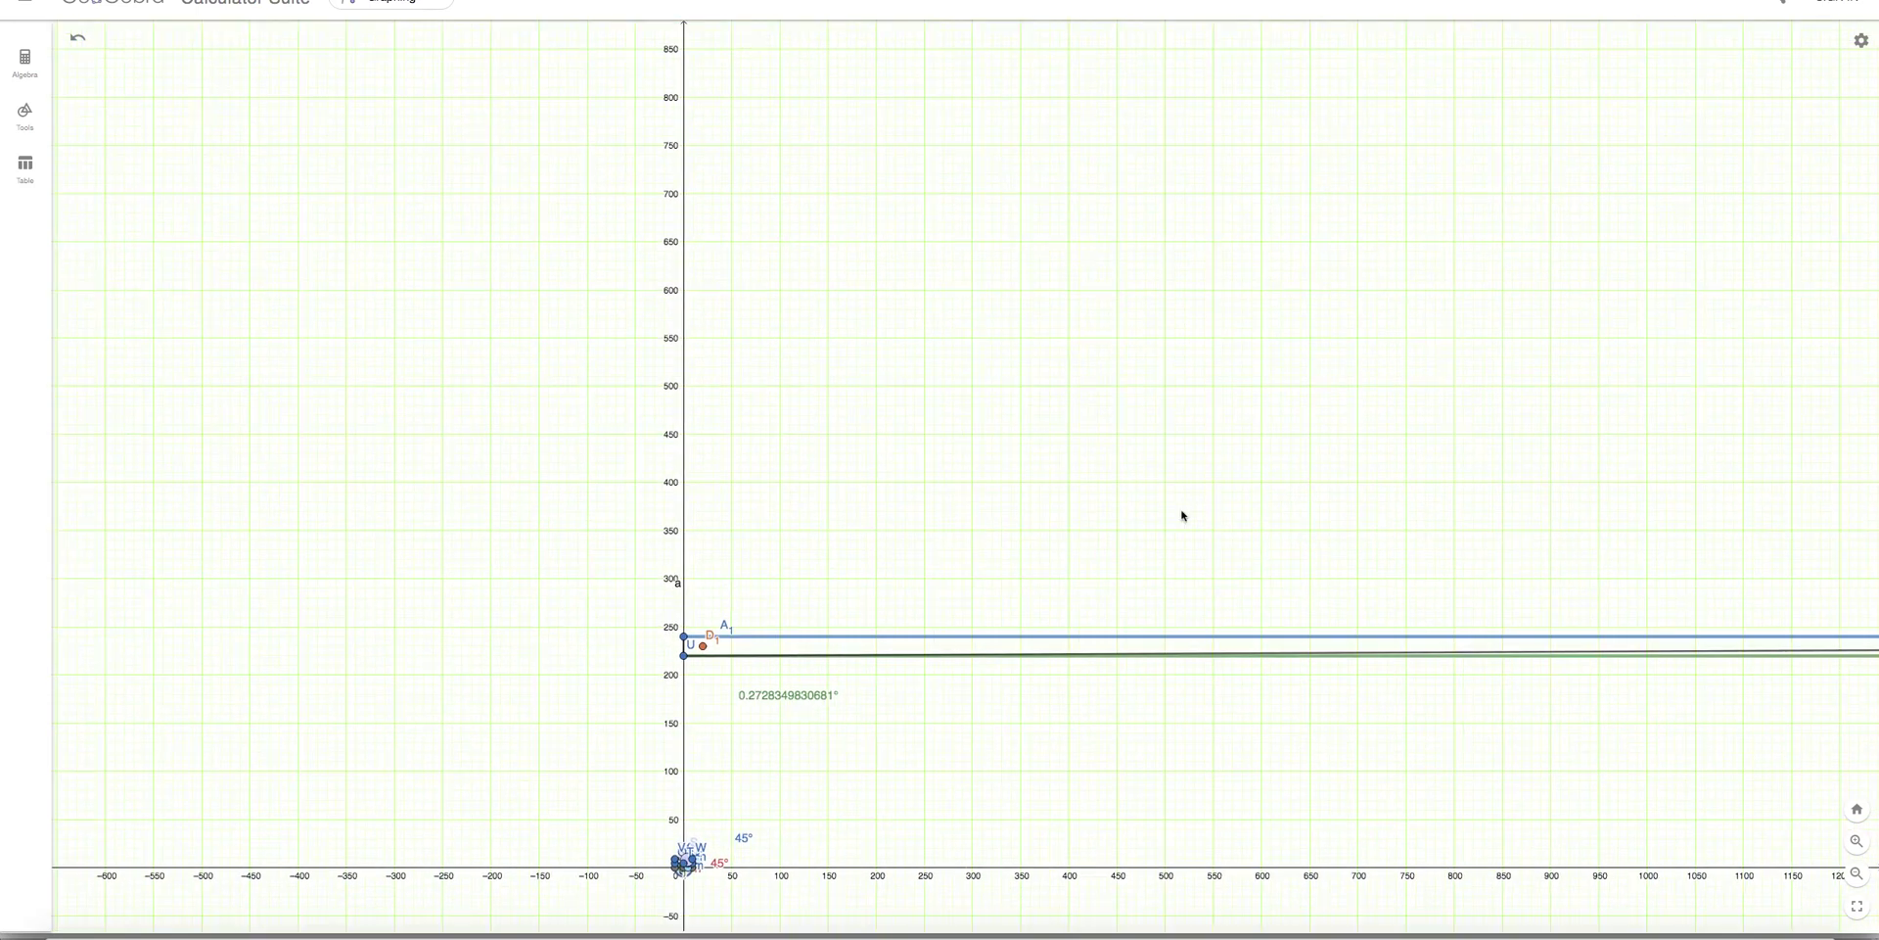
pyautogui.hscroll(10, 666, 537)
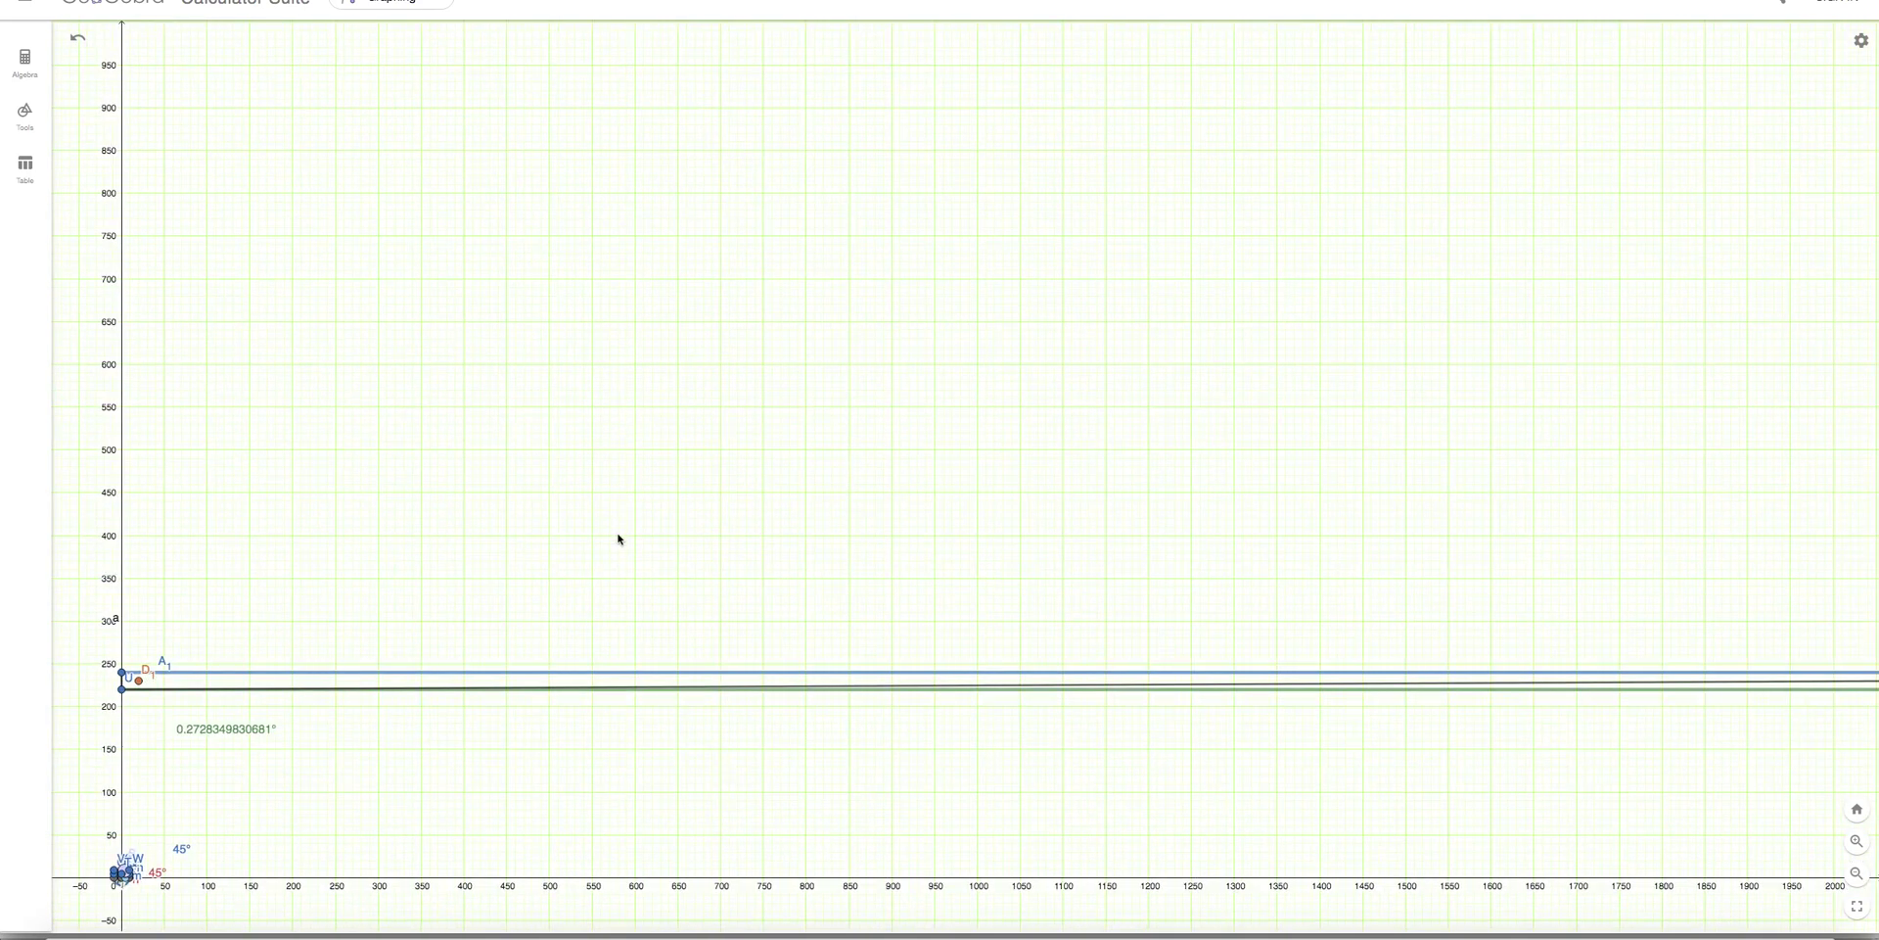
pyautogui.scroll(-2, 621, 538)
pyautogui.scroll(-3, 616, 539)
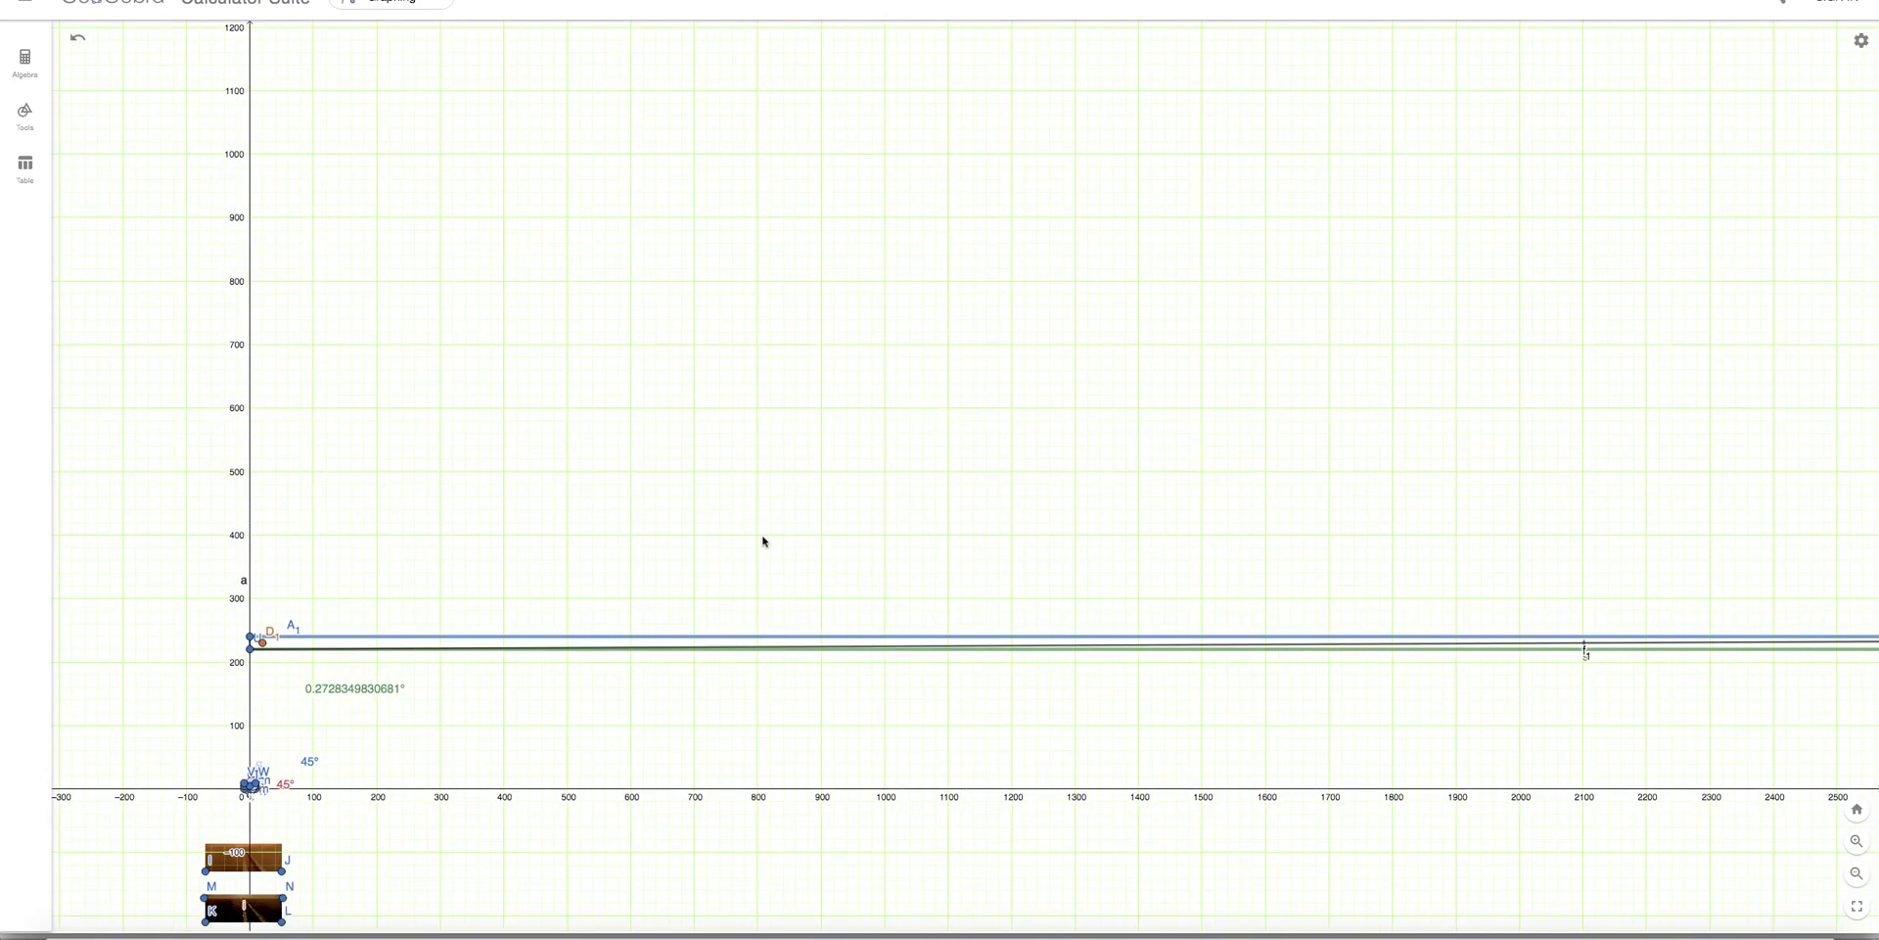
pyautogui.hscroll(5, 912, 597)
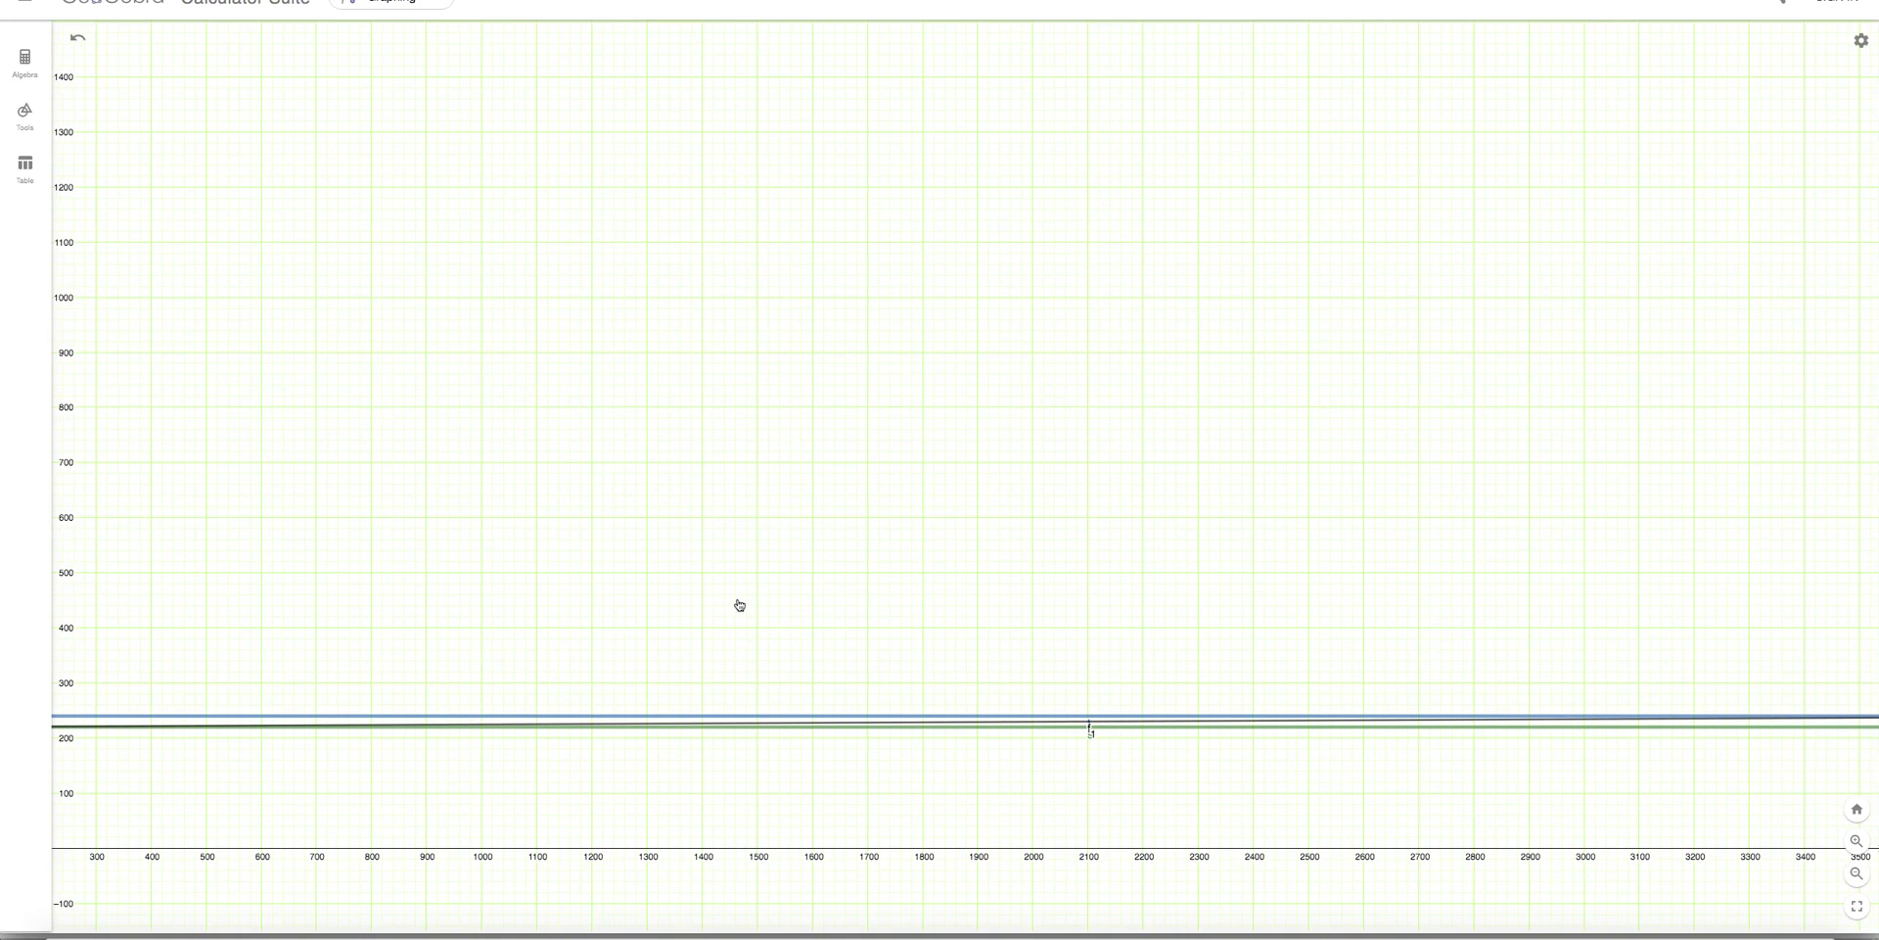
pyautogui.scroll(-1, 740, 604)
pyautogui.hscroll(-5, 776, 613)
pyautogui.scroll(-2, 1088, 585)
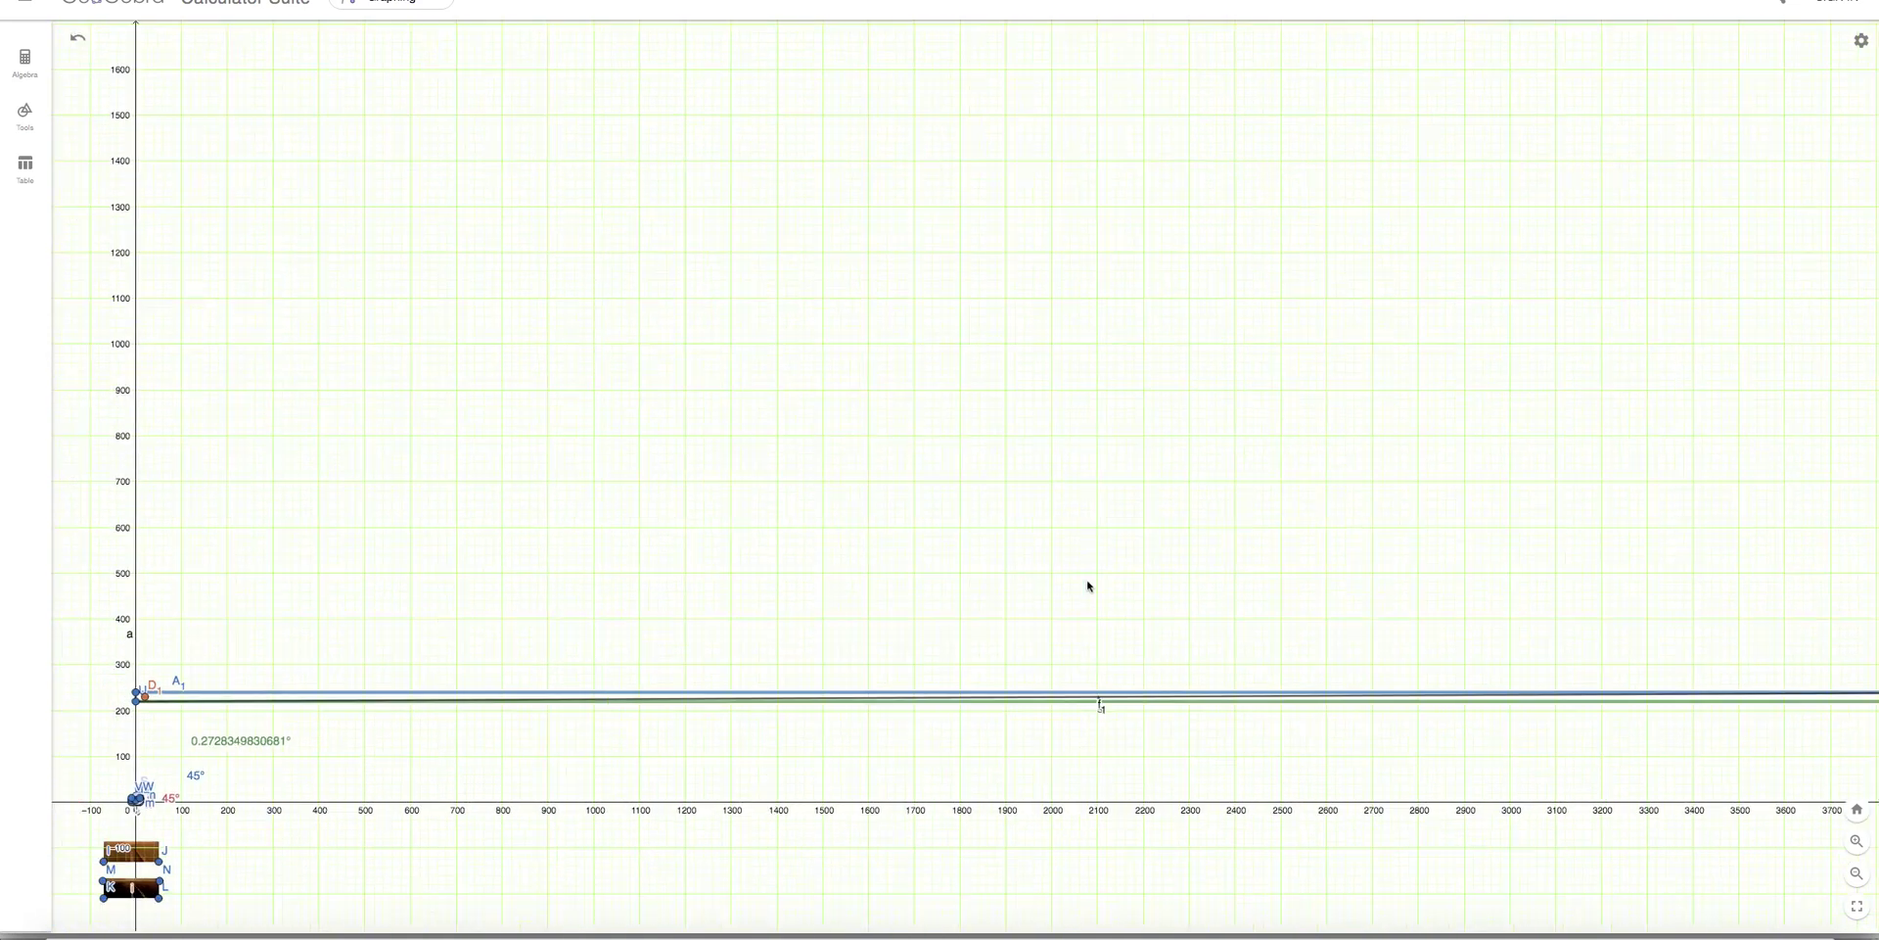
pyautogui.scroll(-3, 1087, 585)
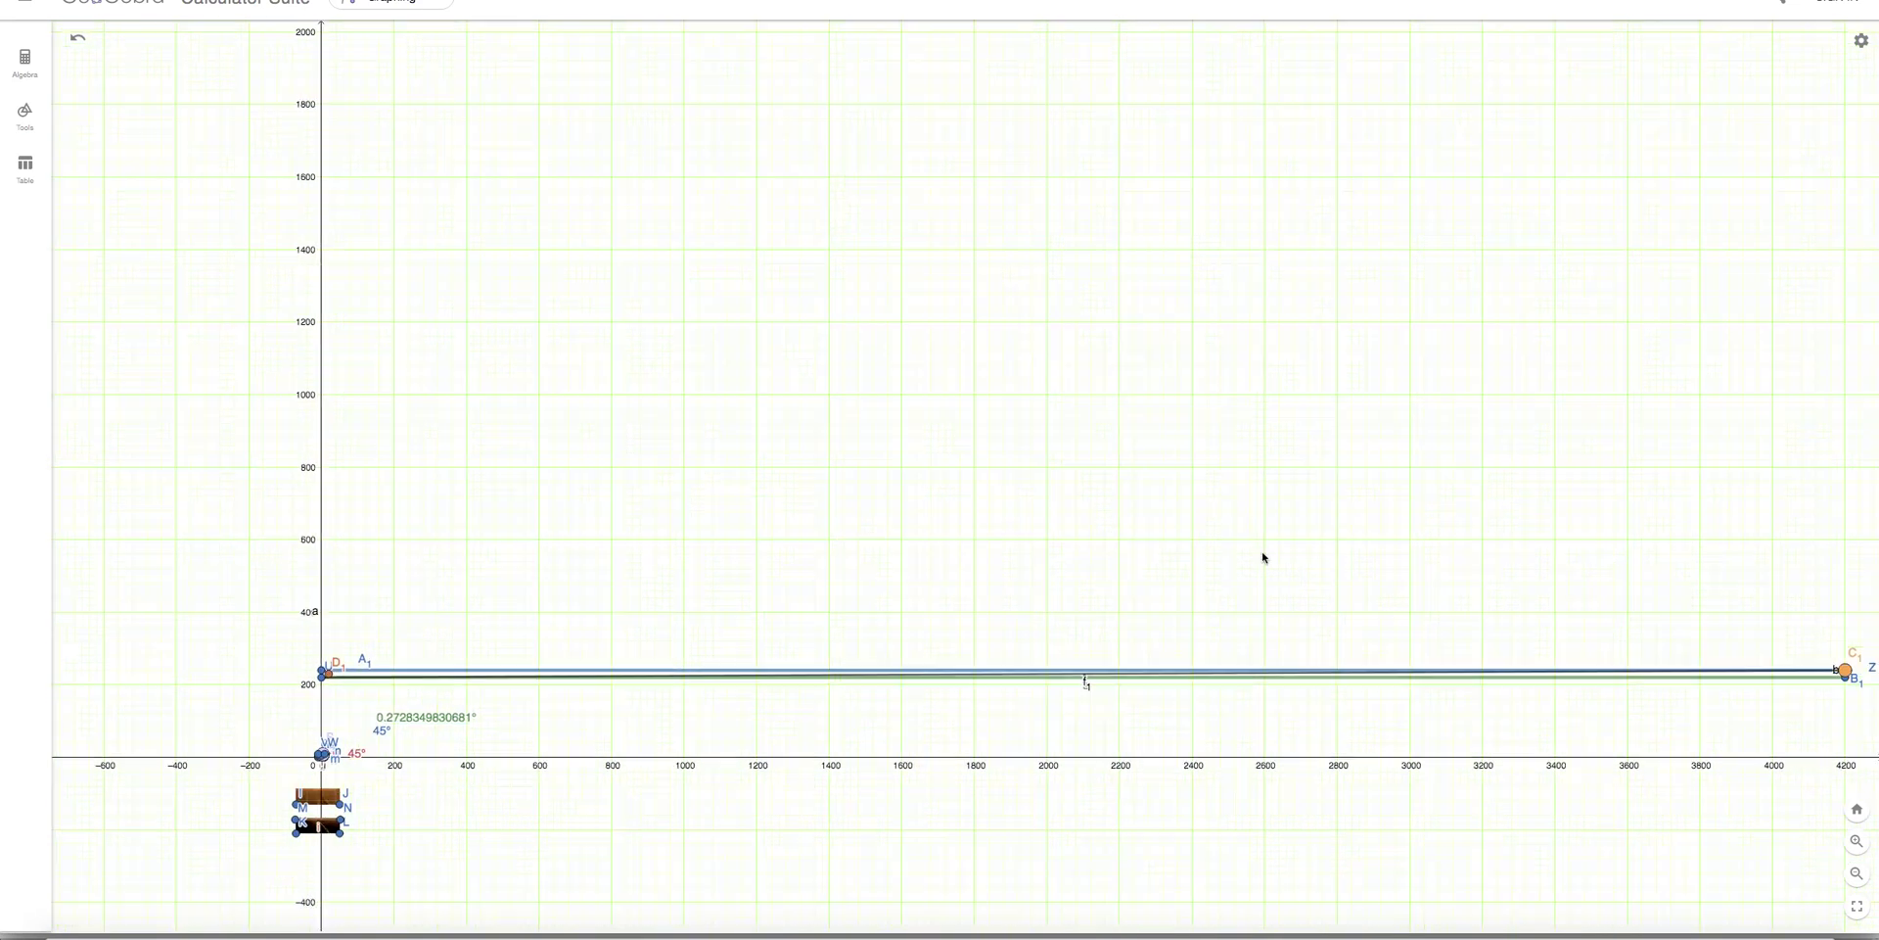
pyautogui.hscroll(3, 1171, 629)
pyautogui.scroll(-1, 1154, 659)
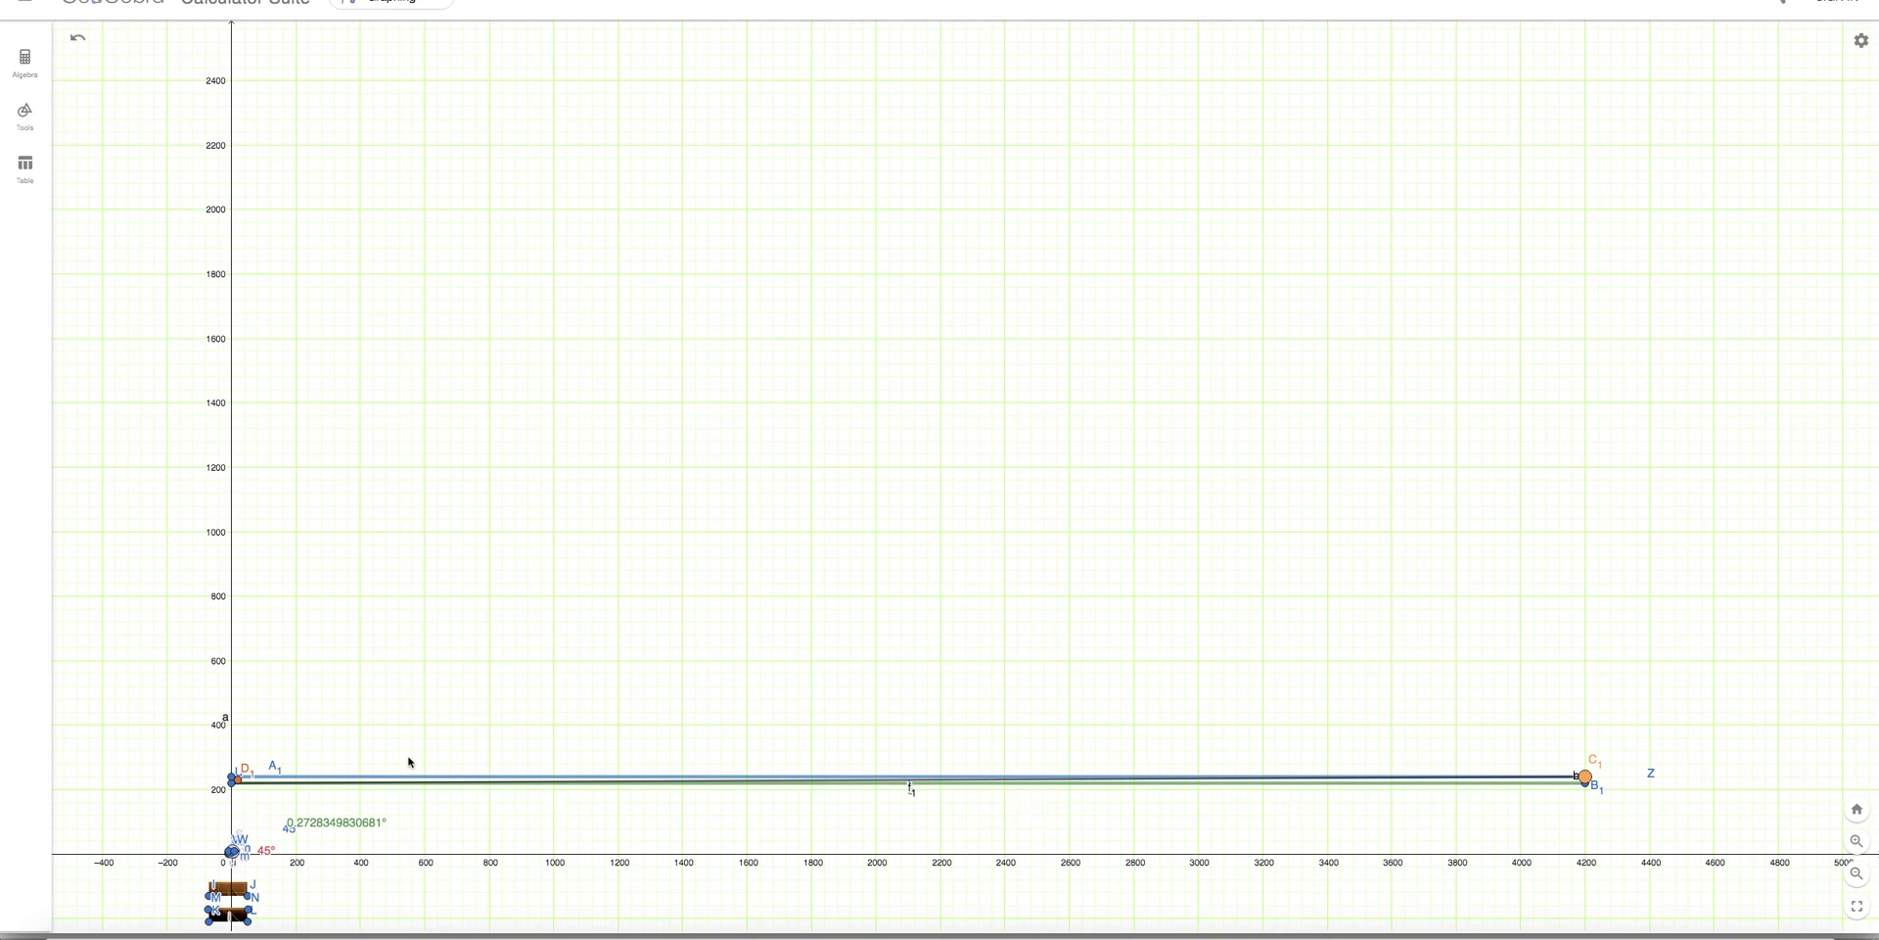
pyautogui.scroll(-1, 930, 749)
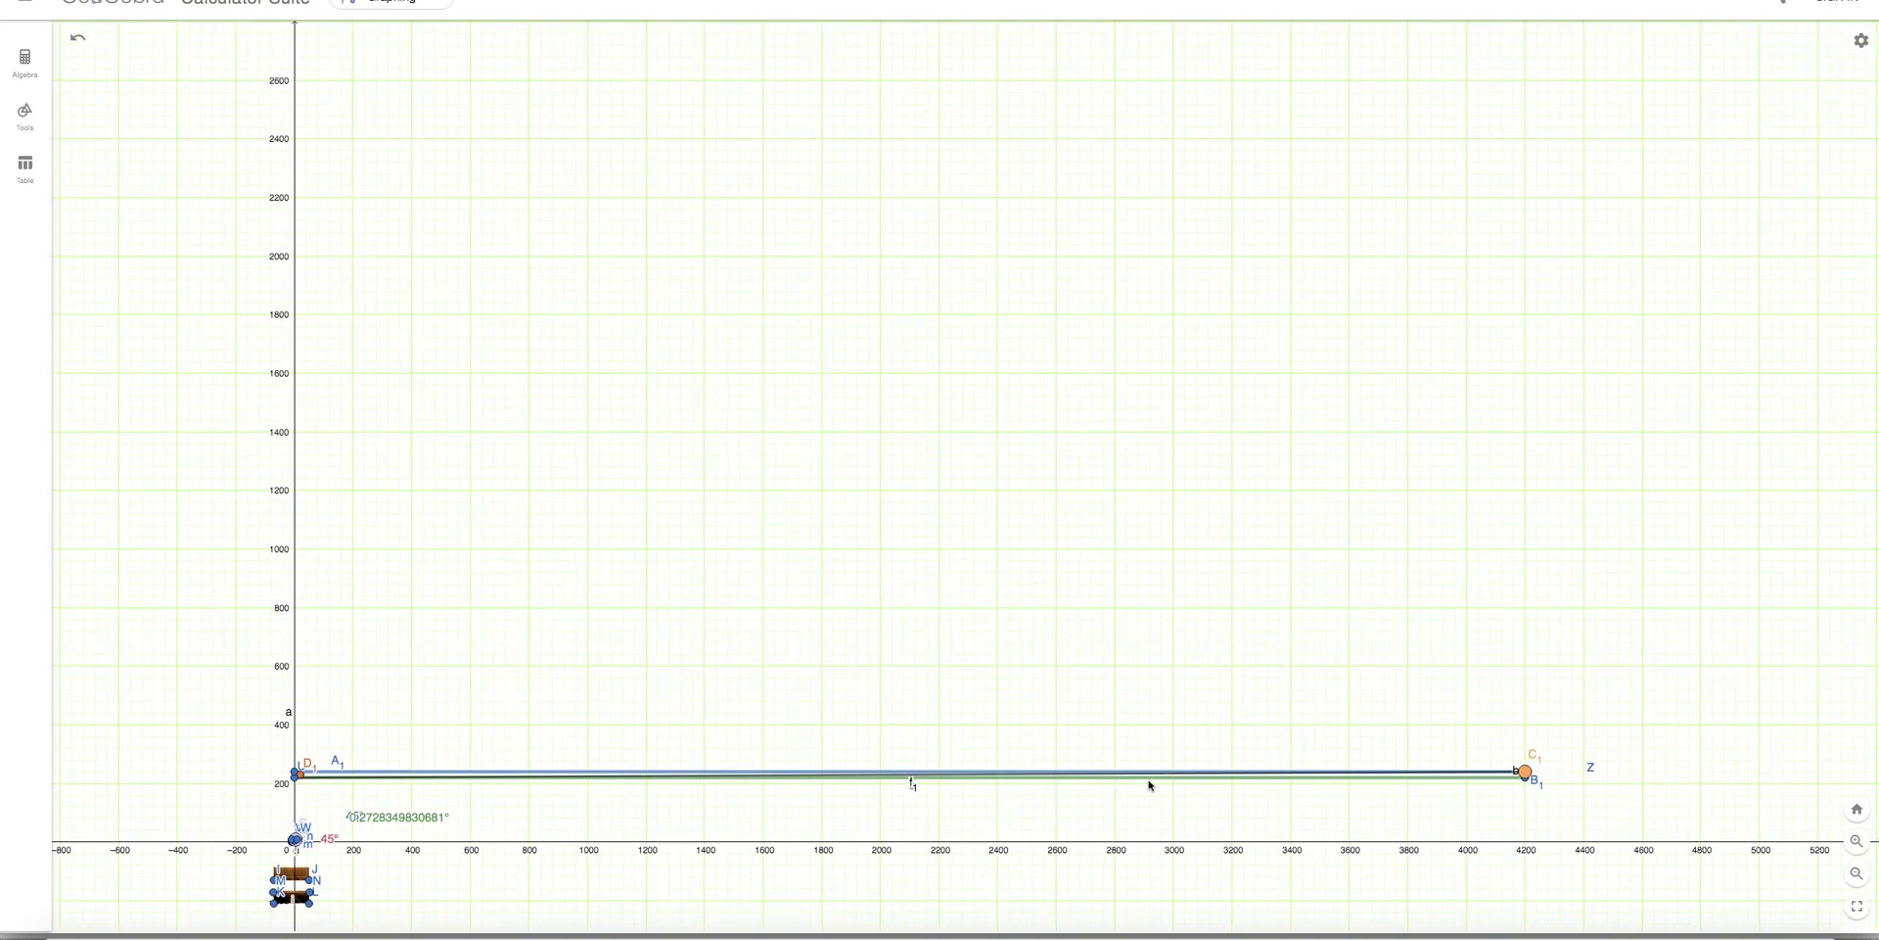
# Drag C1 left to about x = 575 so the angle reads 1.99°, then zoom in.
pyautogui.click(1524, 774)
pyautogui.moveTo(1427, 779); pyautogui.dragTo(463, 771)
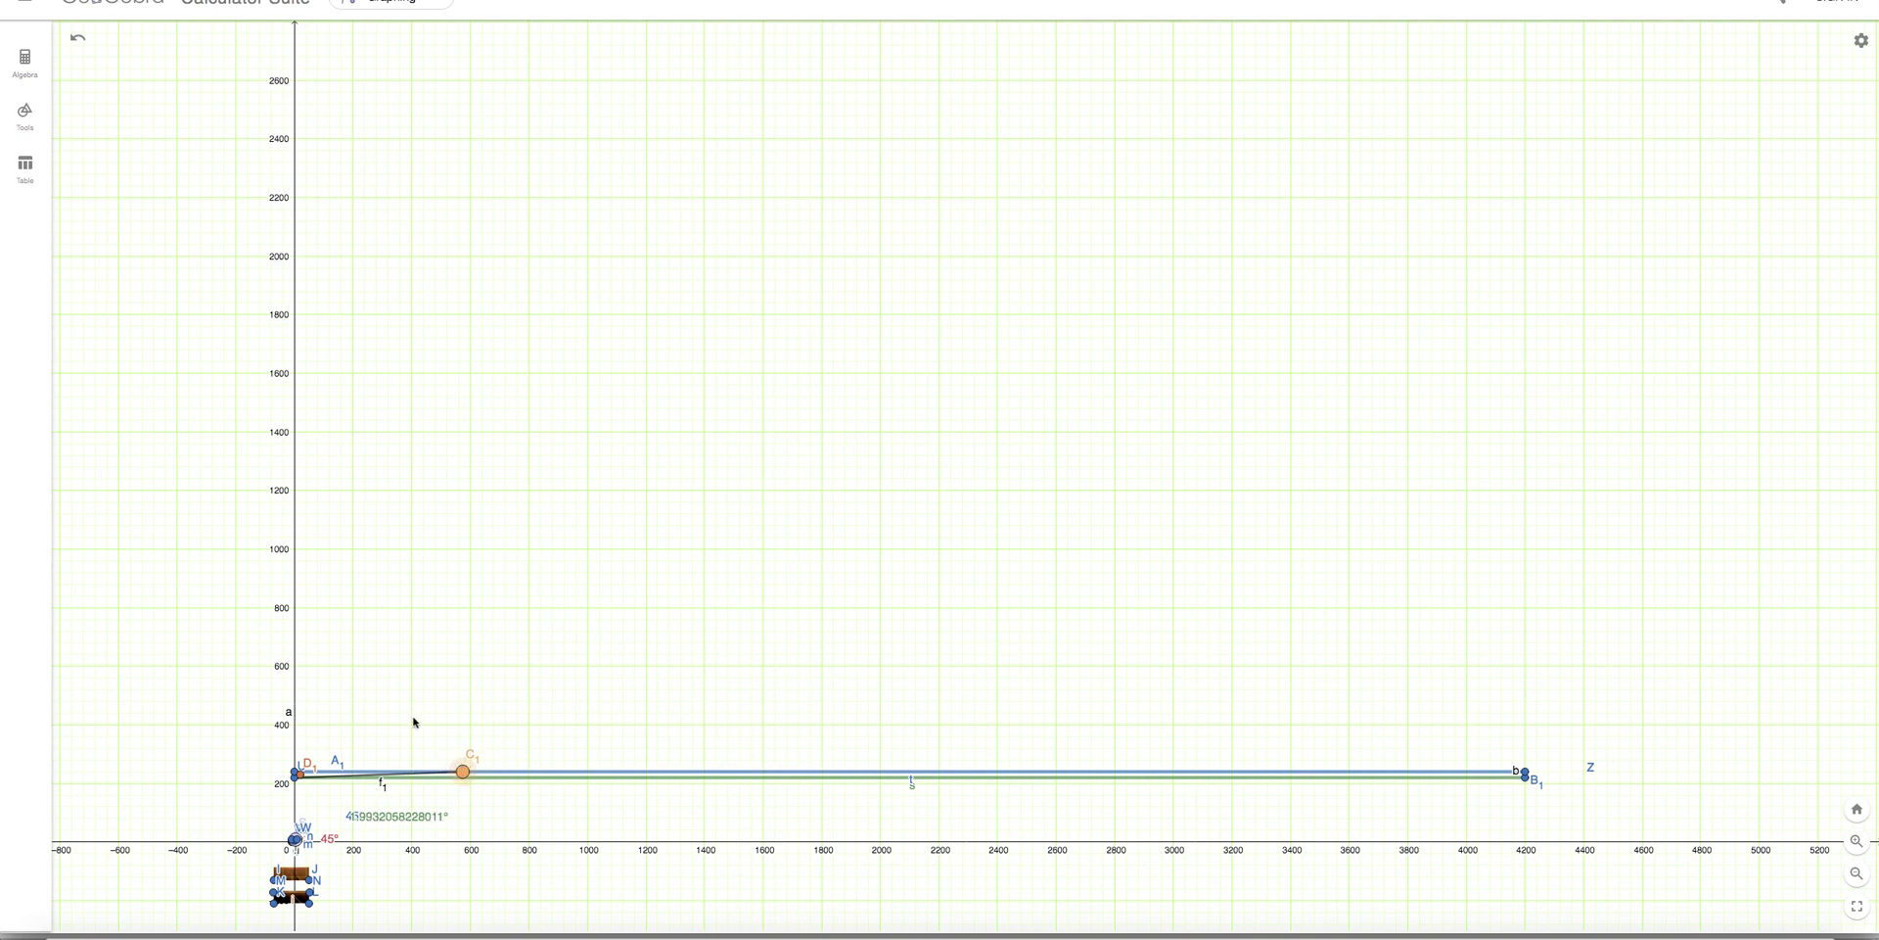
pyautogui.scroll(2, 387, 725)
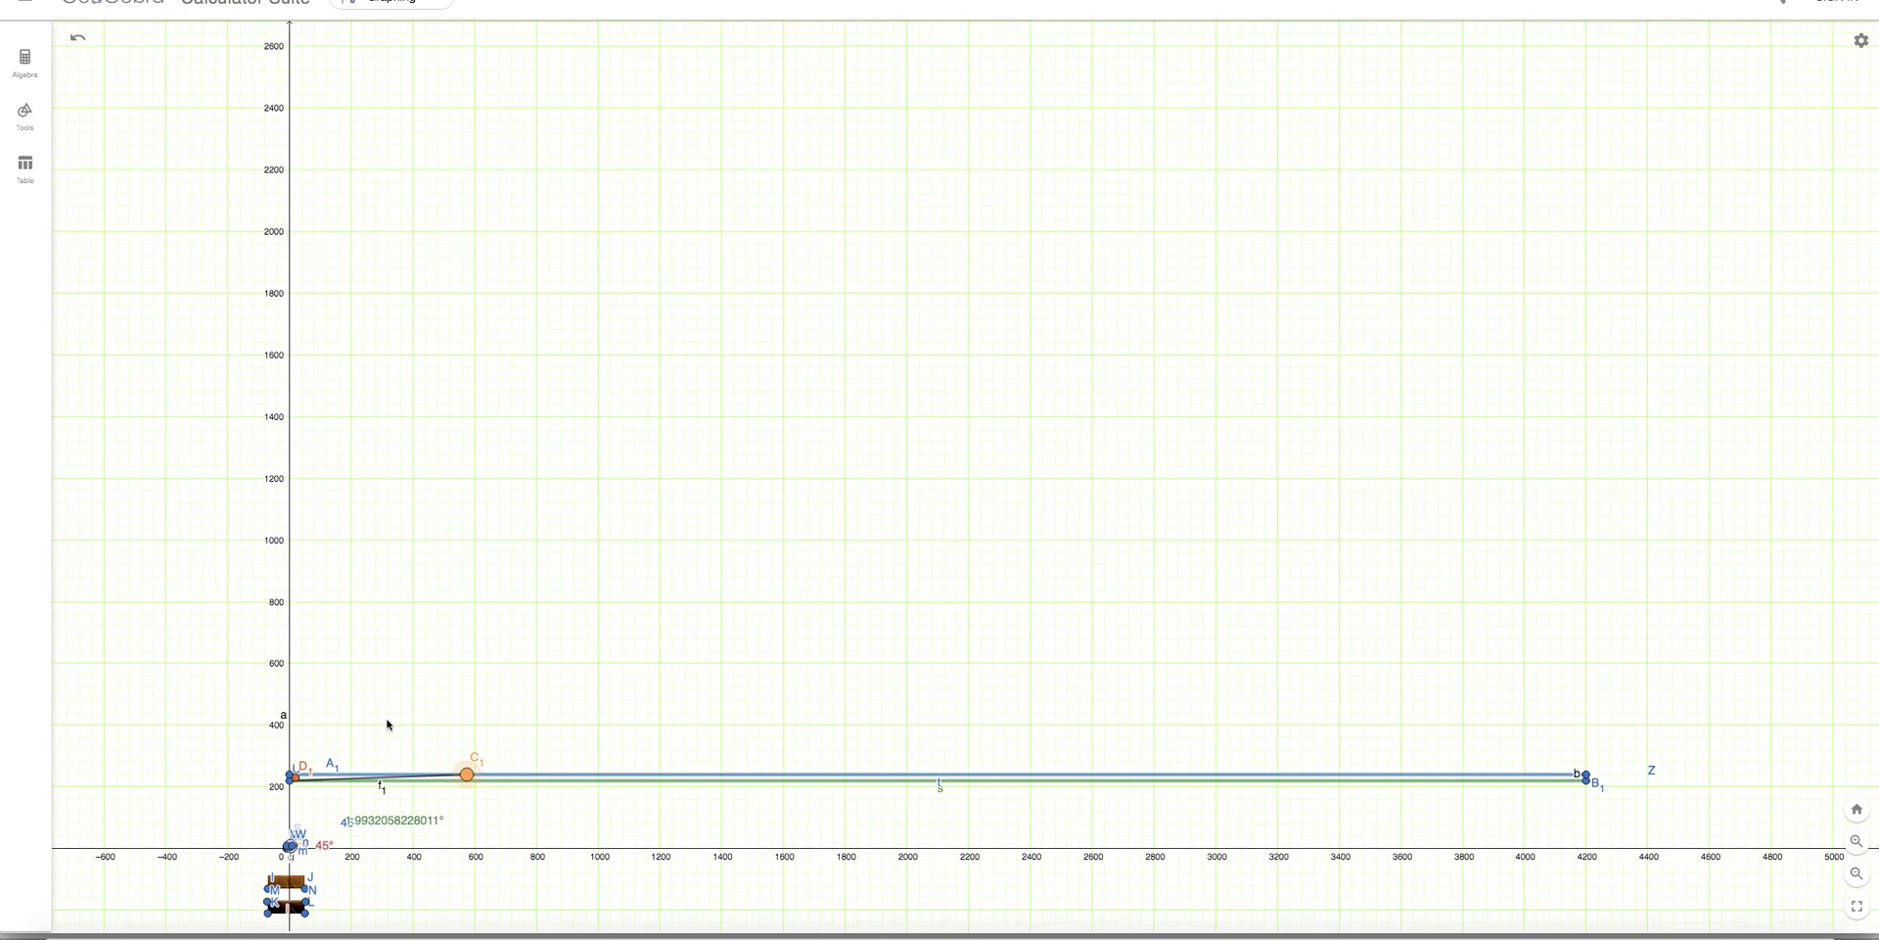
pyautogui.scroll(3, 387, 725)
pyautogui.scroll(3, 387, 725)
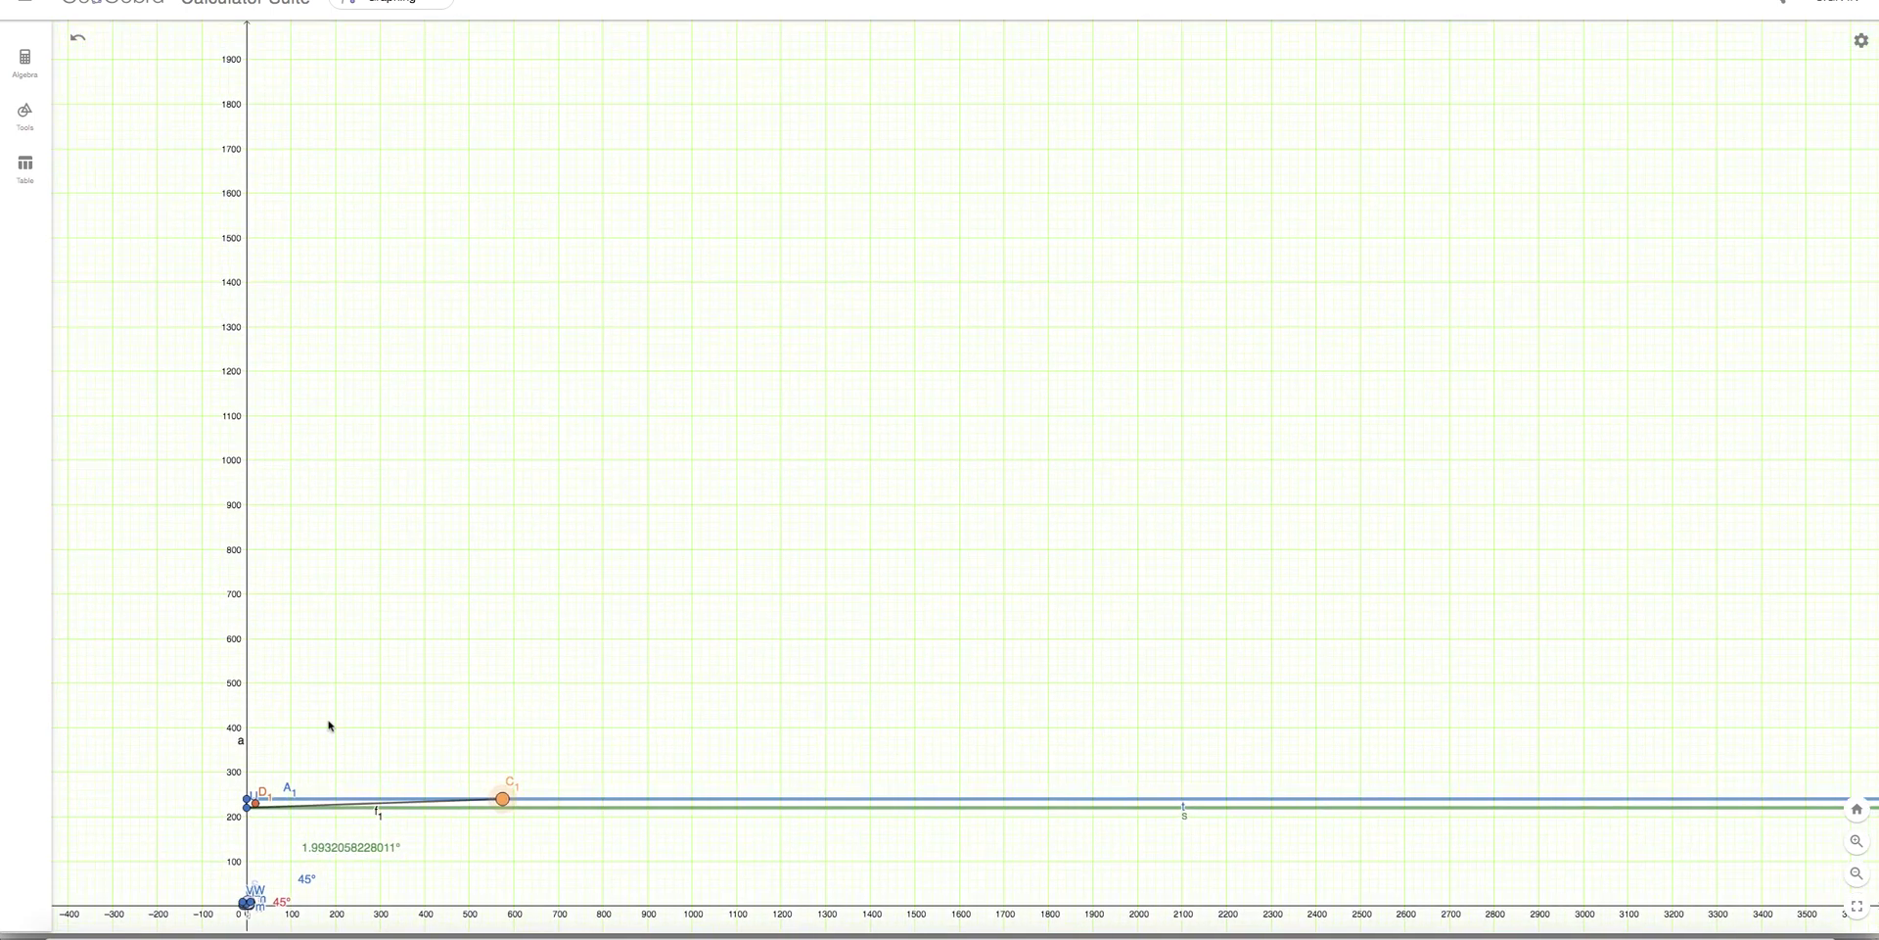
pyautogui.scroll(3, 328, 726)
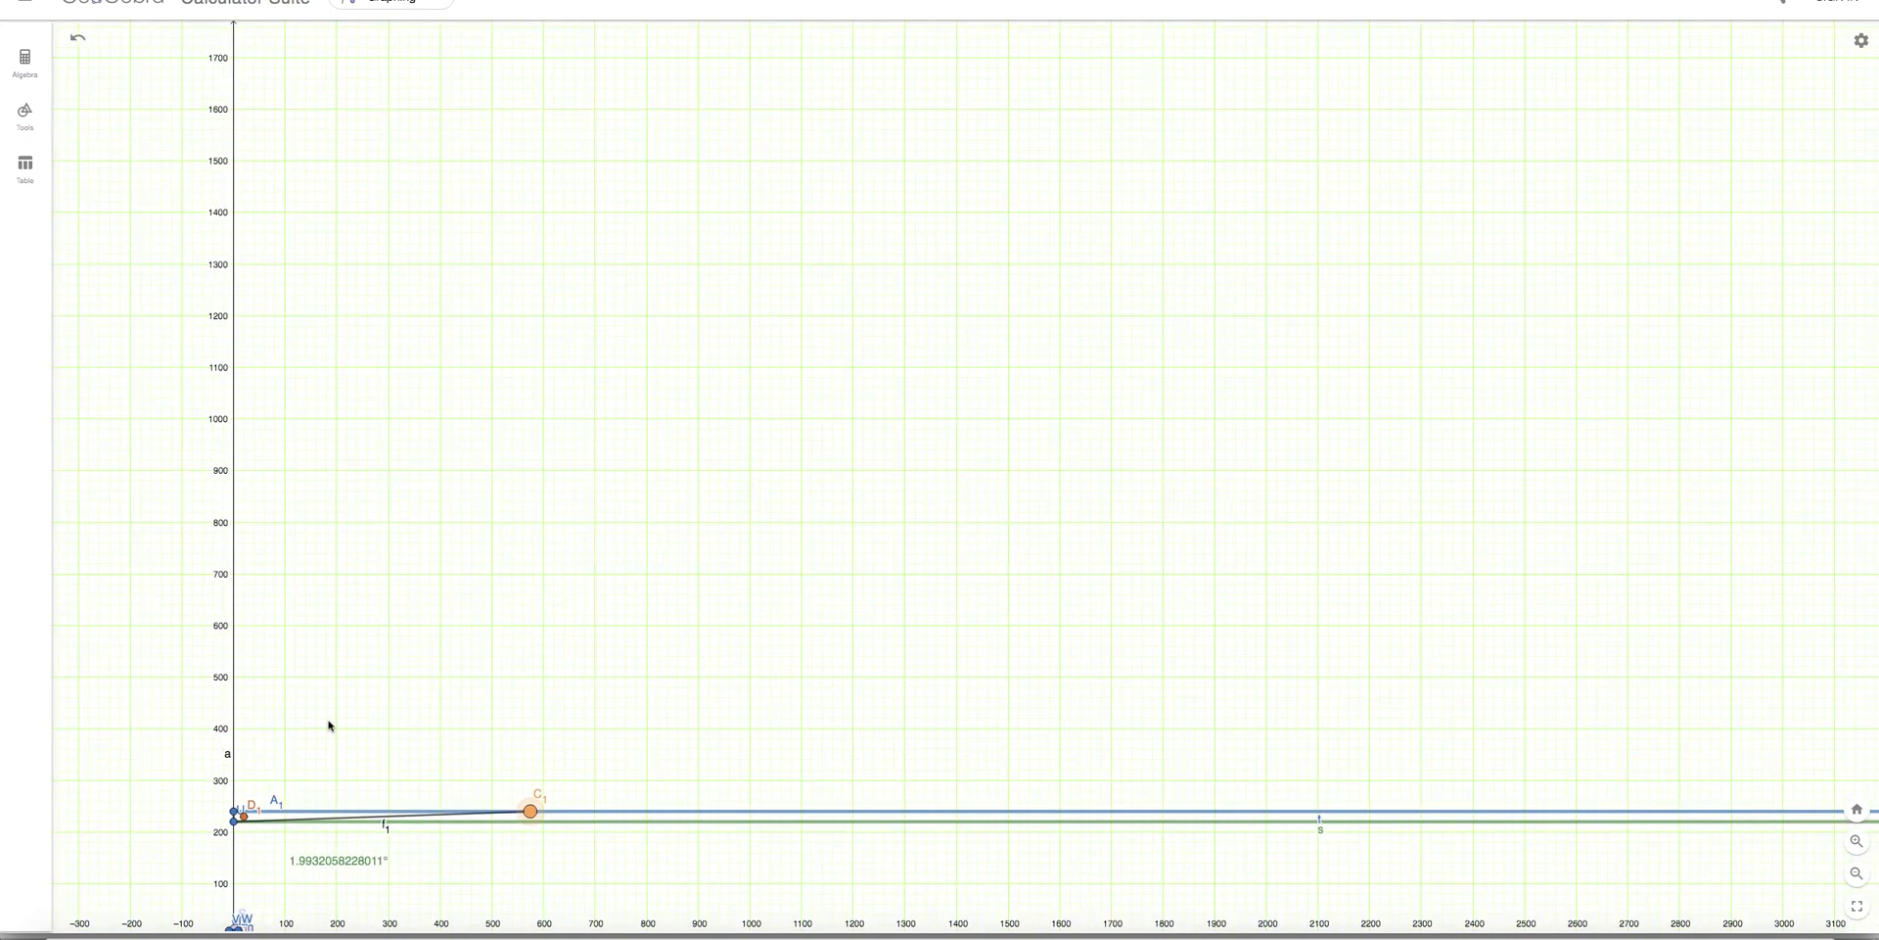
pyautogui.scroll(2, 328, 726)
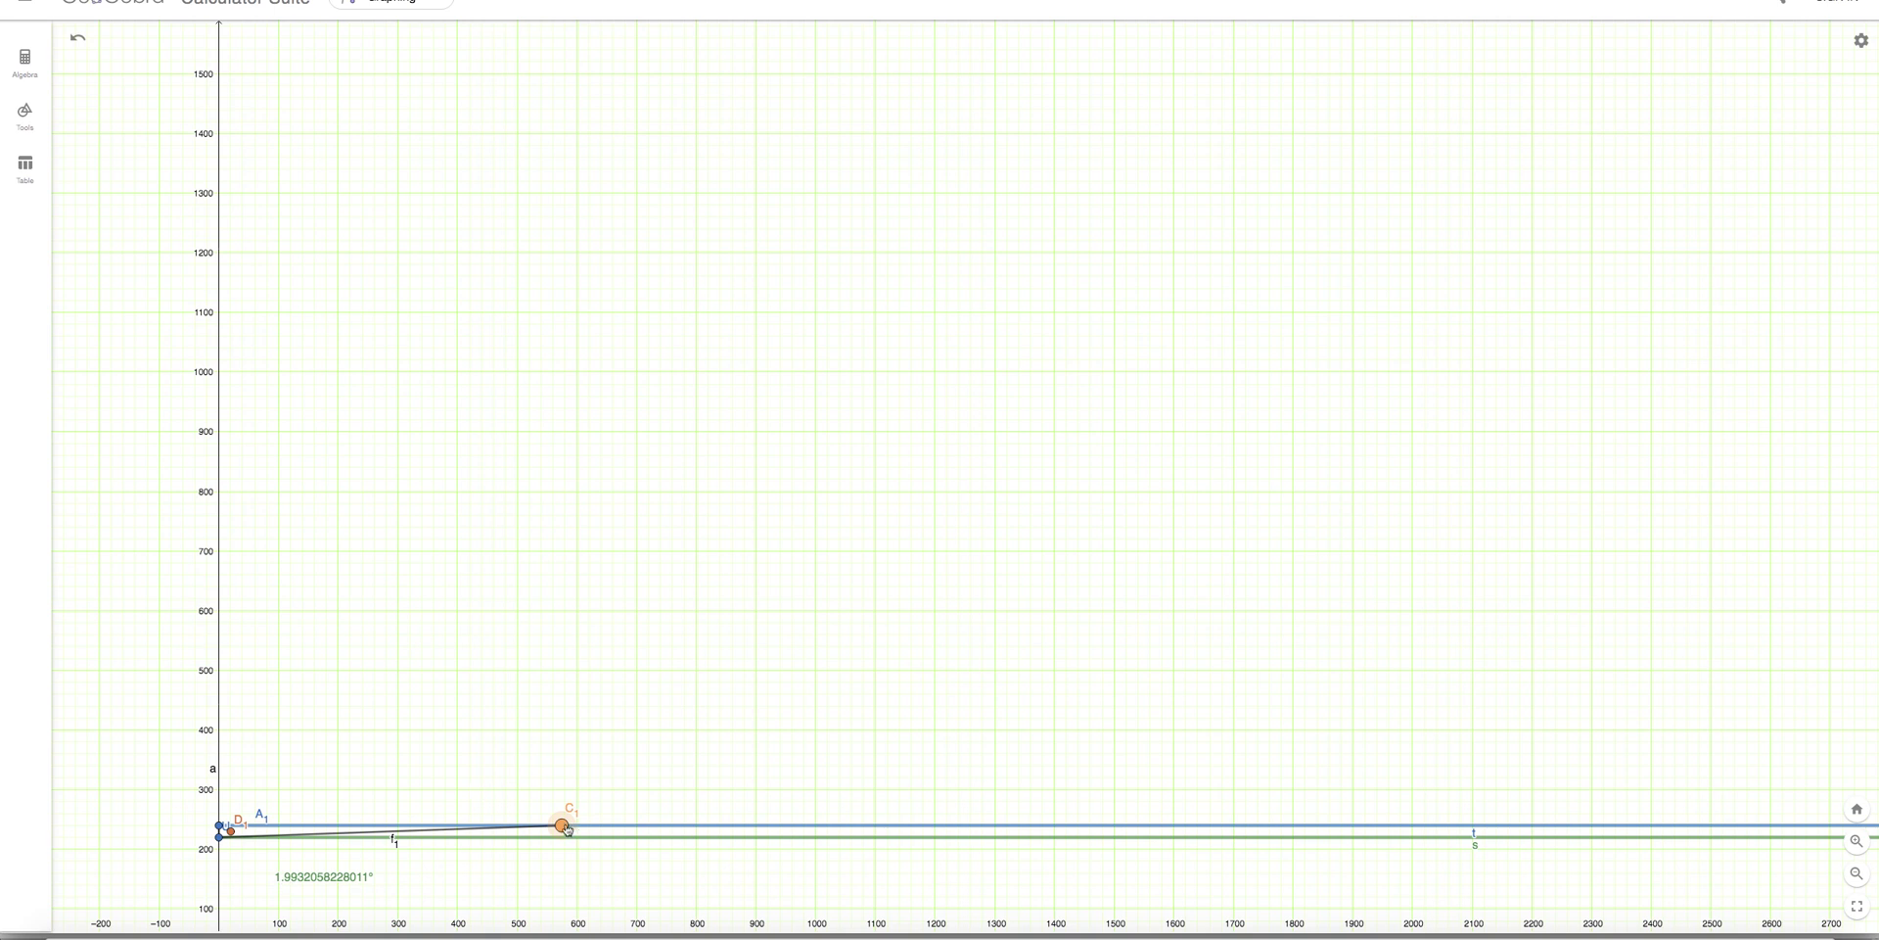
# Drag C1 toward the observer in stages, then back out to about x = 860 (angle 1.33°).
pyautogui.moveTo(568, 829); pyautogui.dragTo(399, 828)
pyautogui.scroll(4, 428, 814)
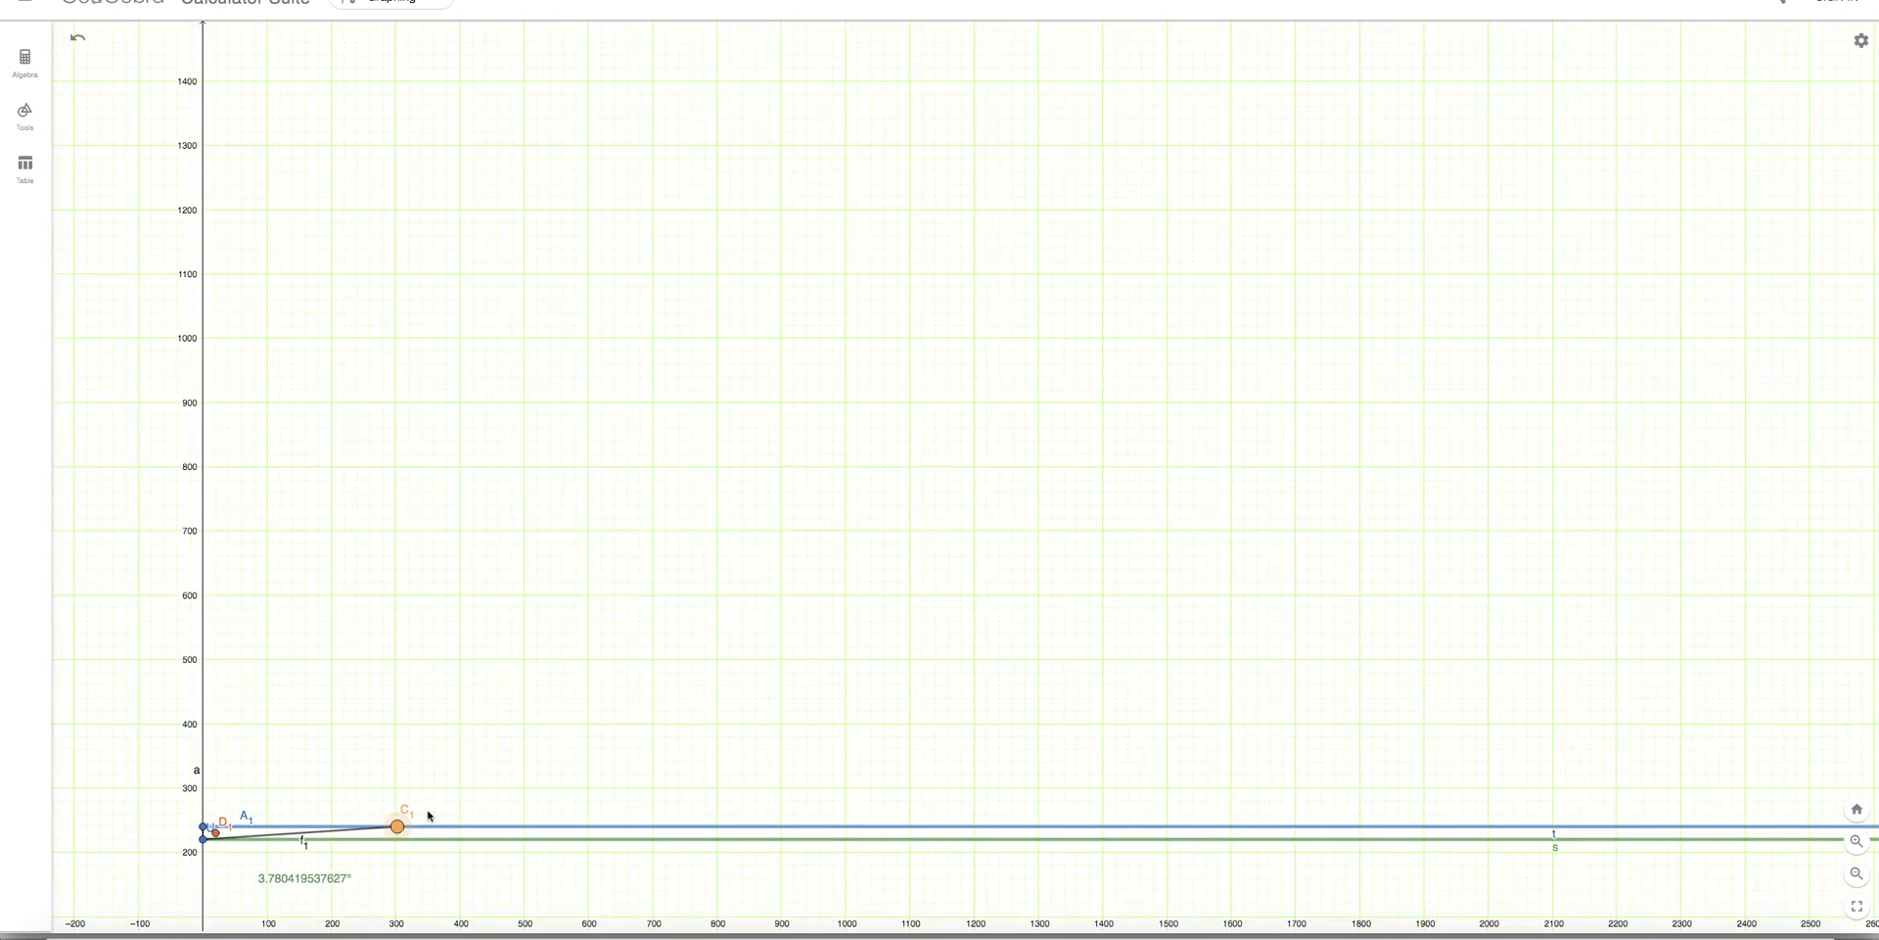
pyautogui.moveTo(481, 756); pyautogui.dragTo(705, 754)
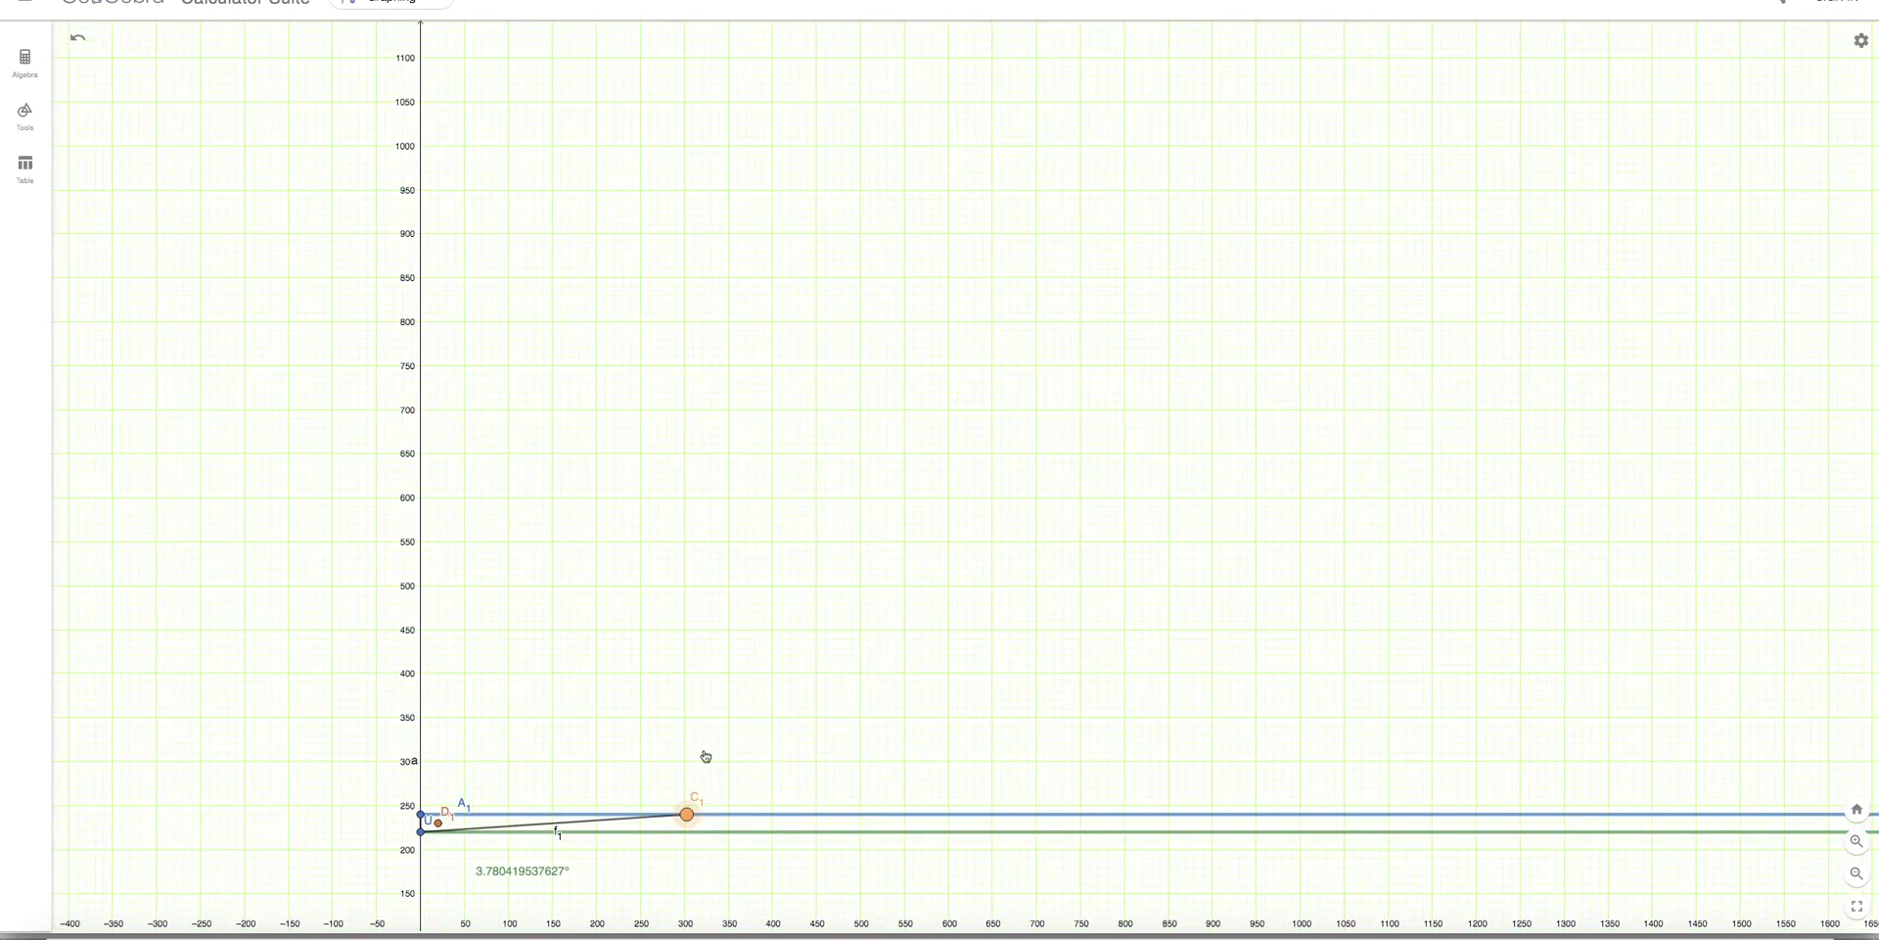
pyautogui.moveTo(747, 817); pyautogui.dragTo(613, 829)
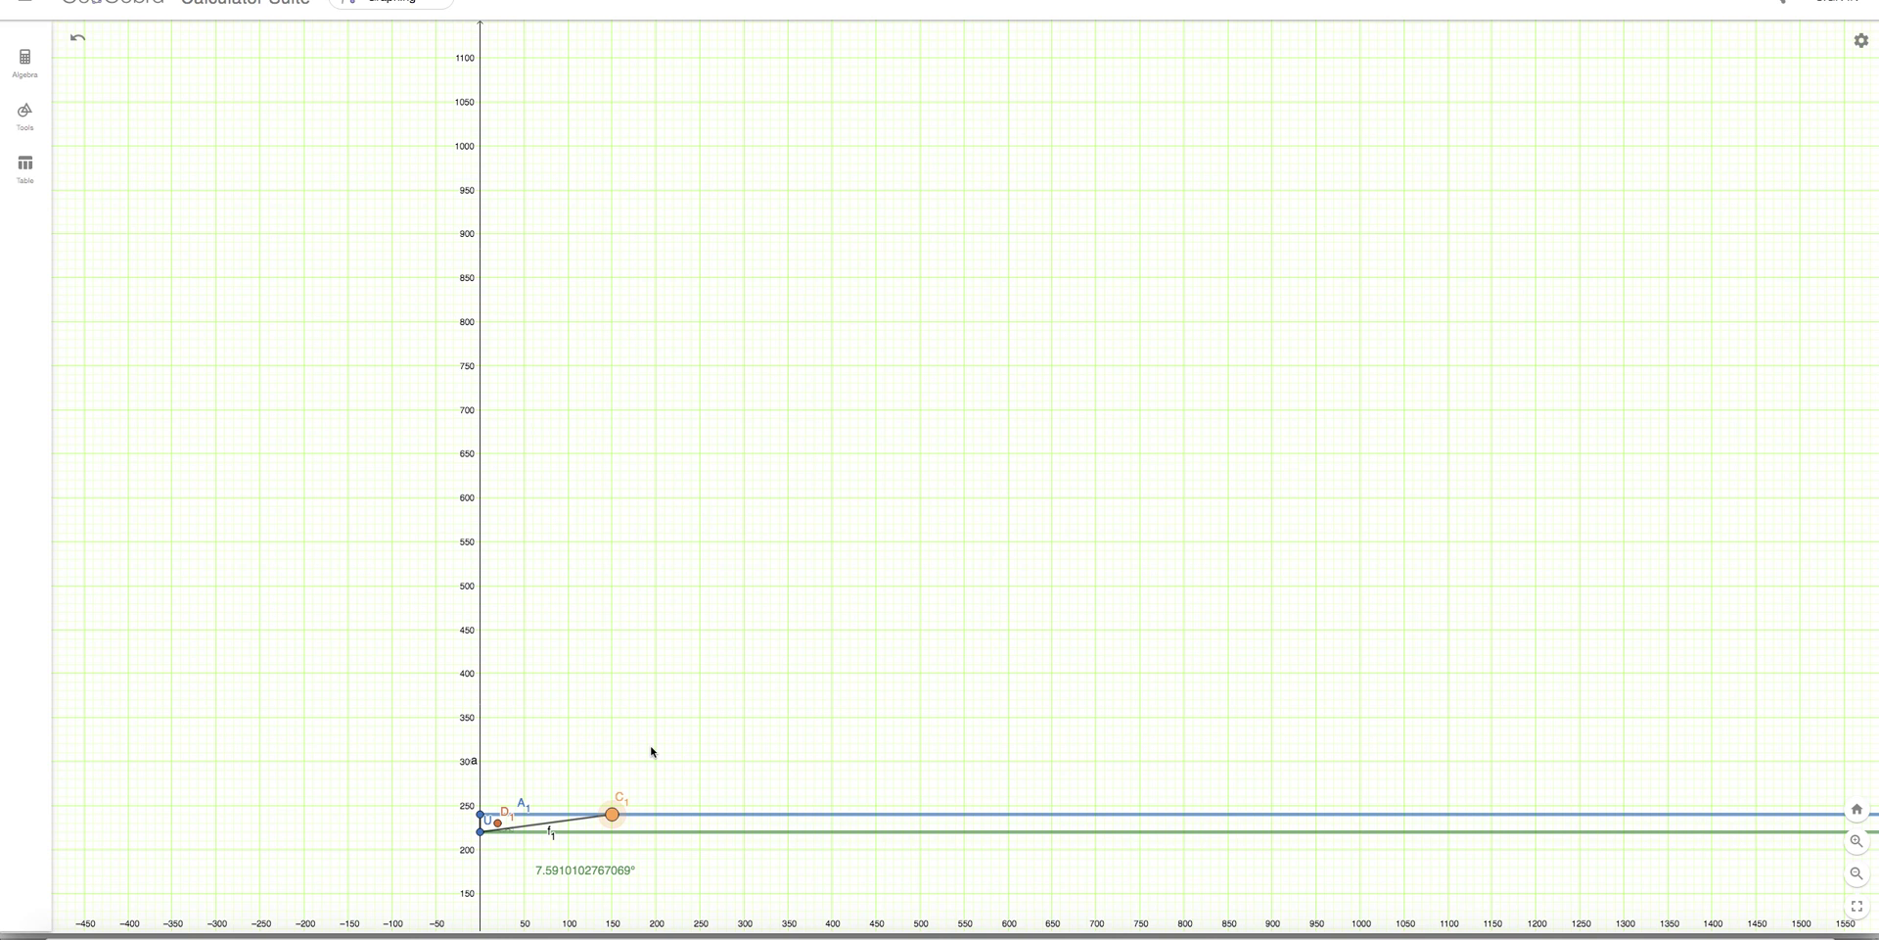
pyautogui.scroll(3, 651, 750)
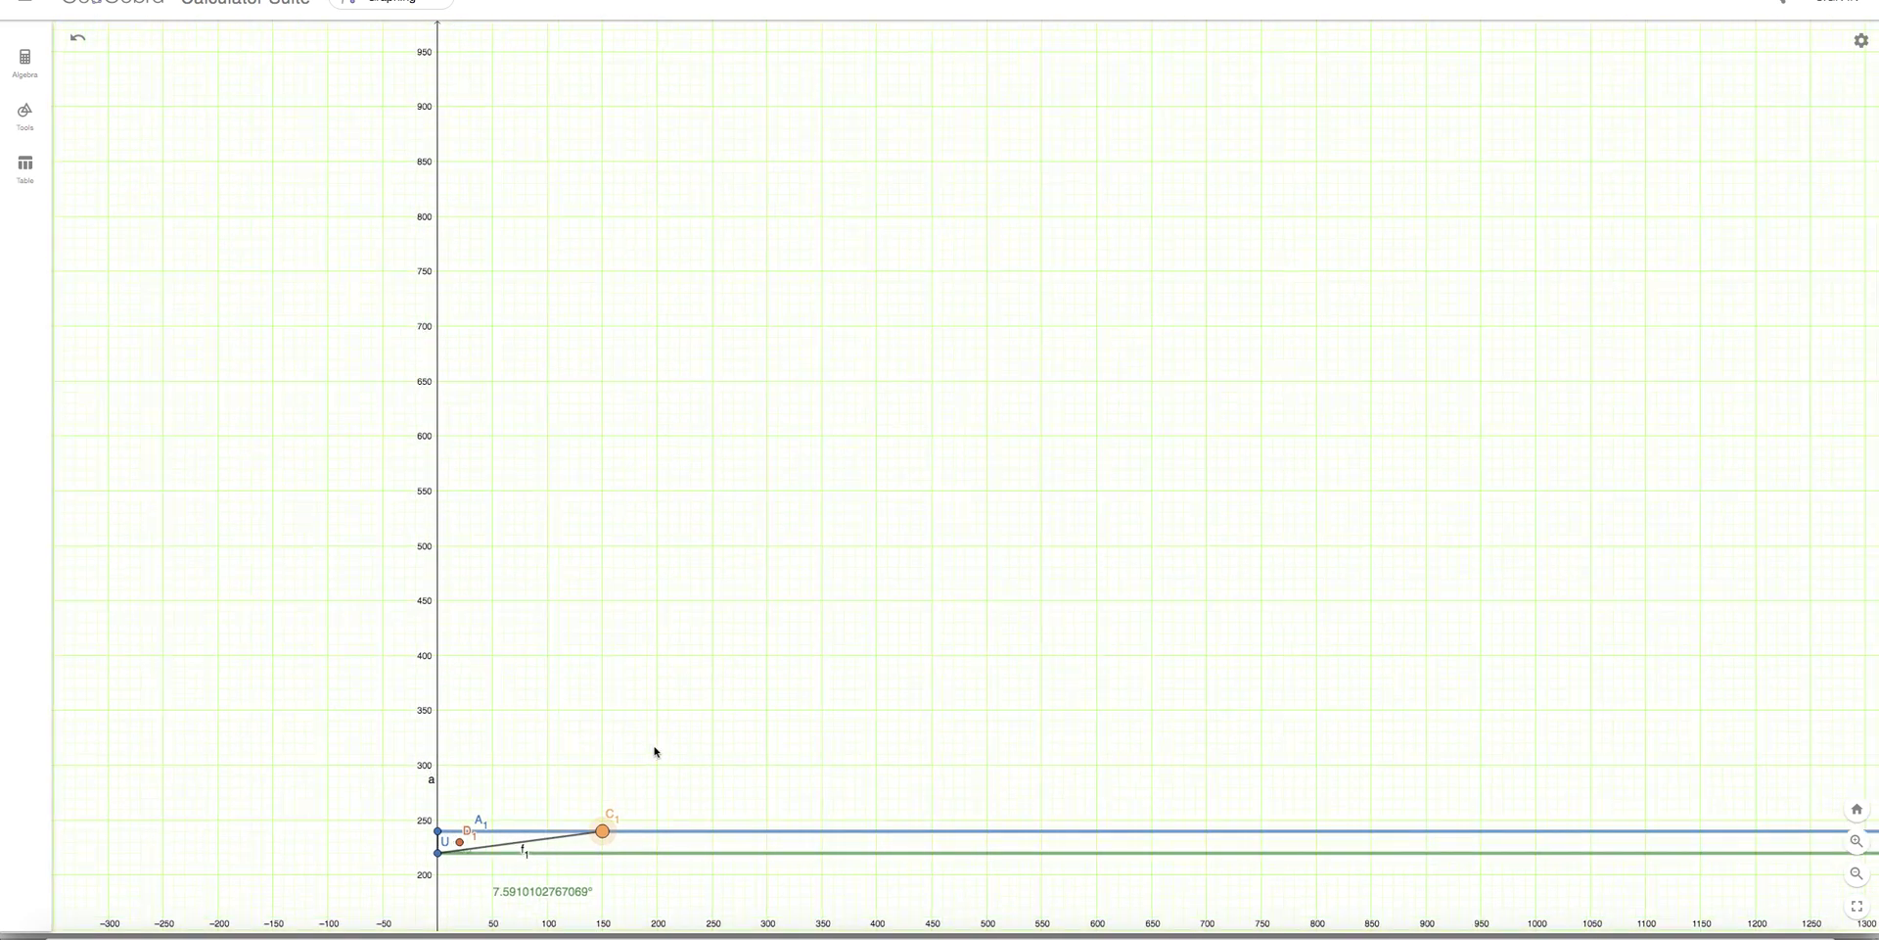
pyautogui.moveTo(653, 764); pyautogui.dragTo(569, 538)
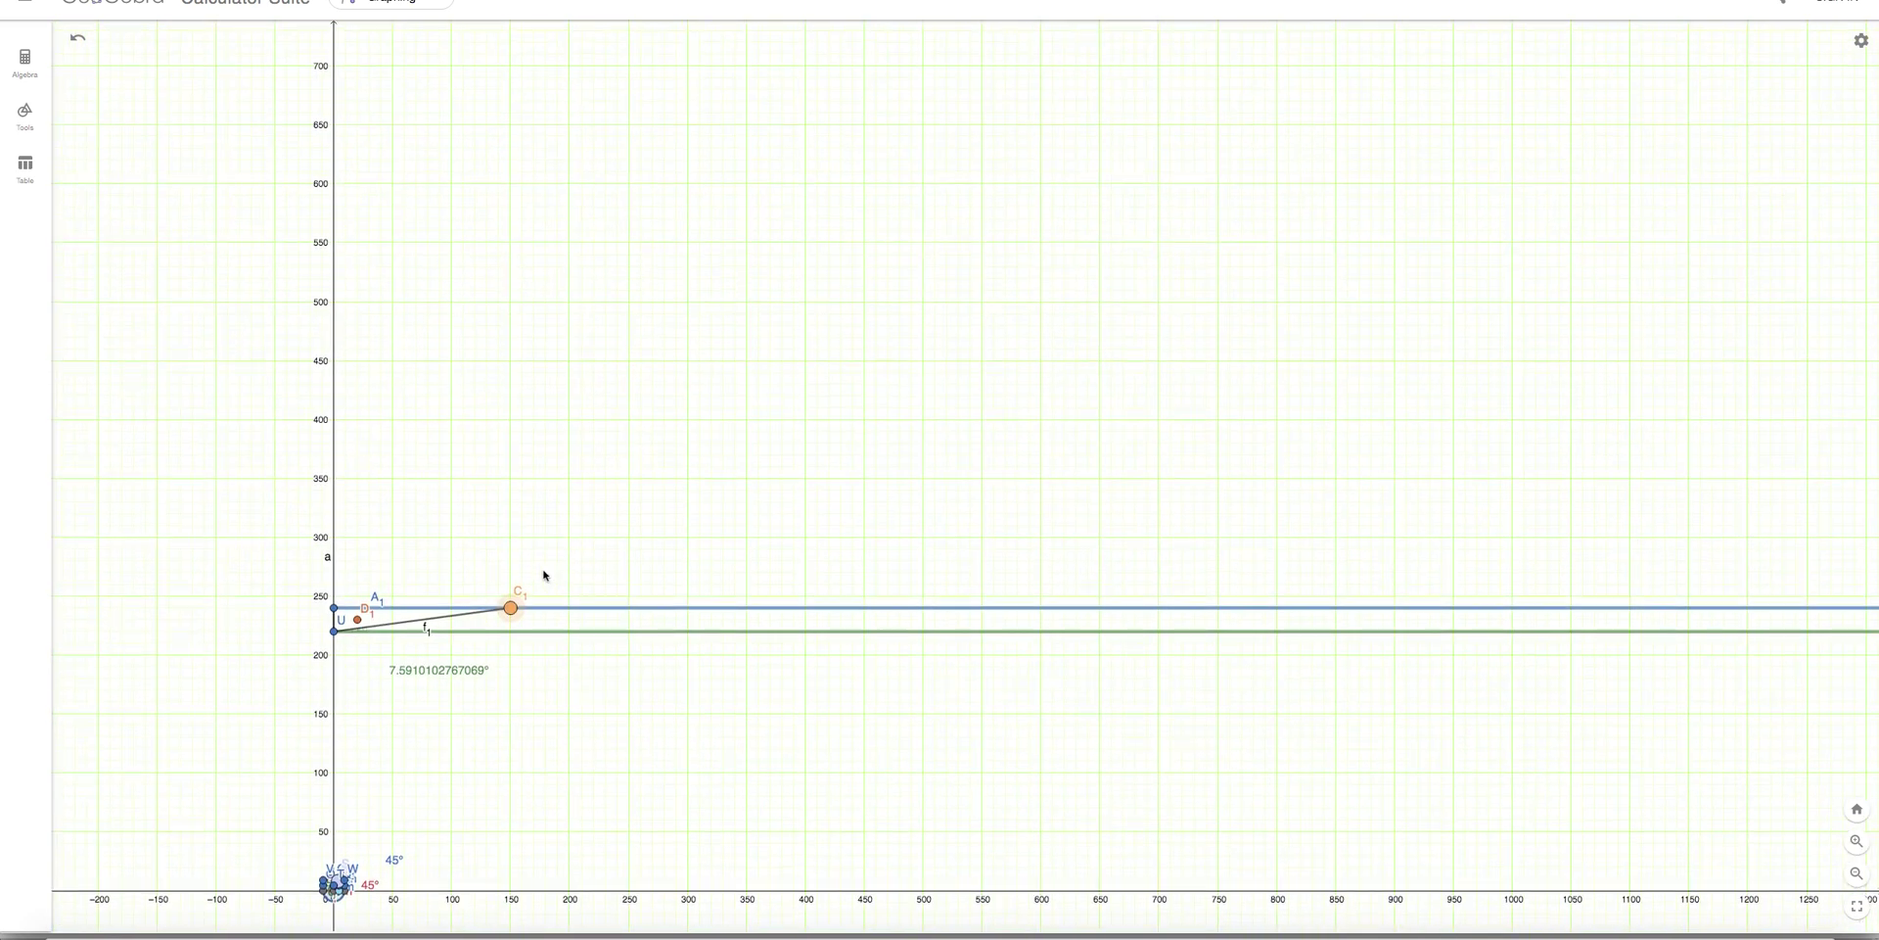
pyautogui.scroll(2, 538, 570)
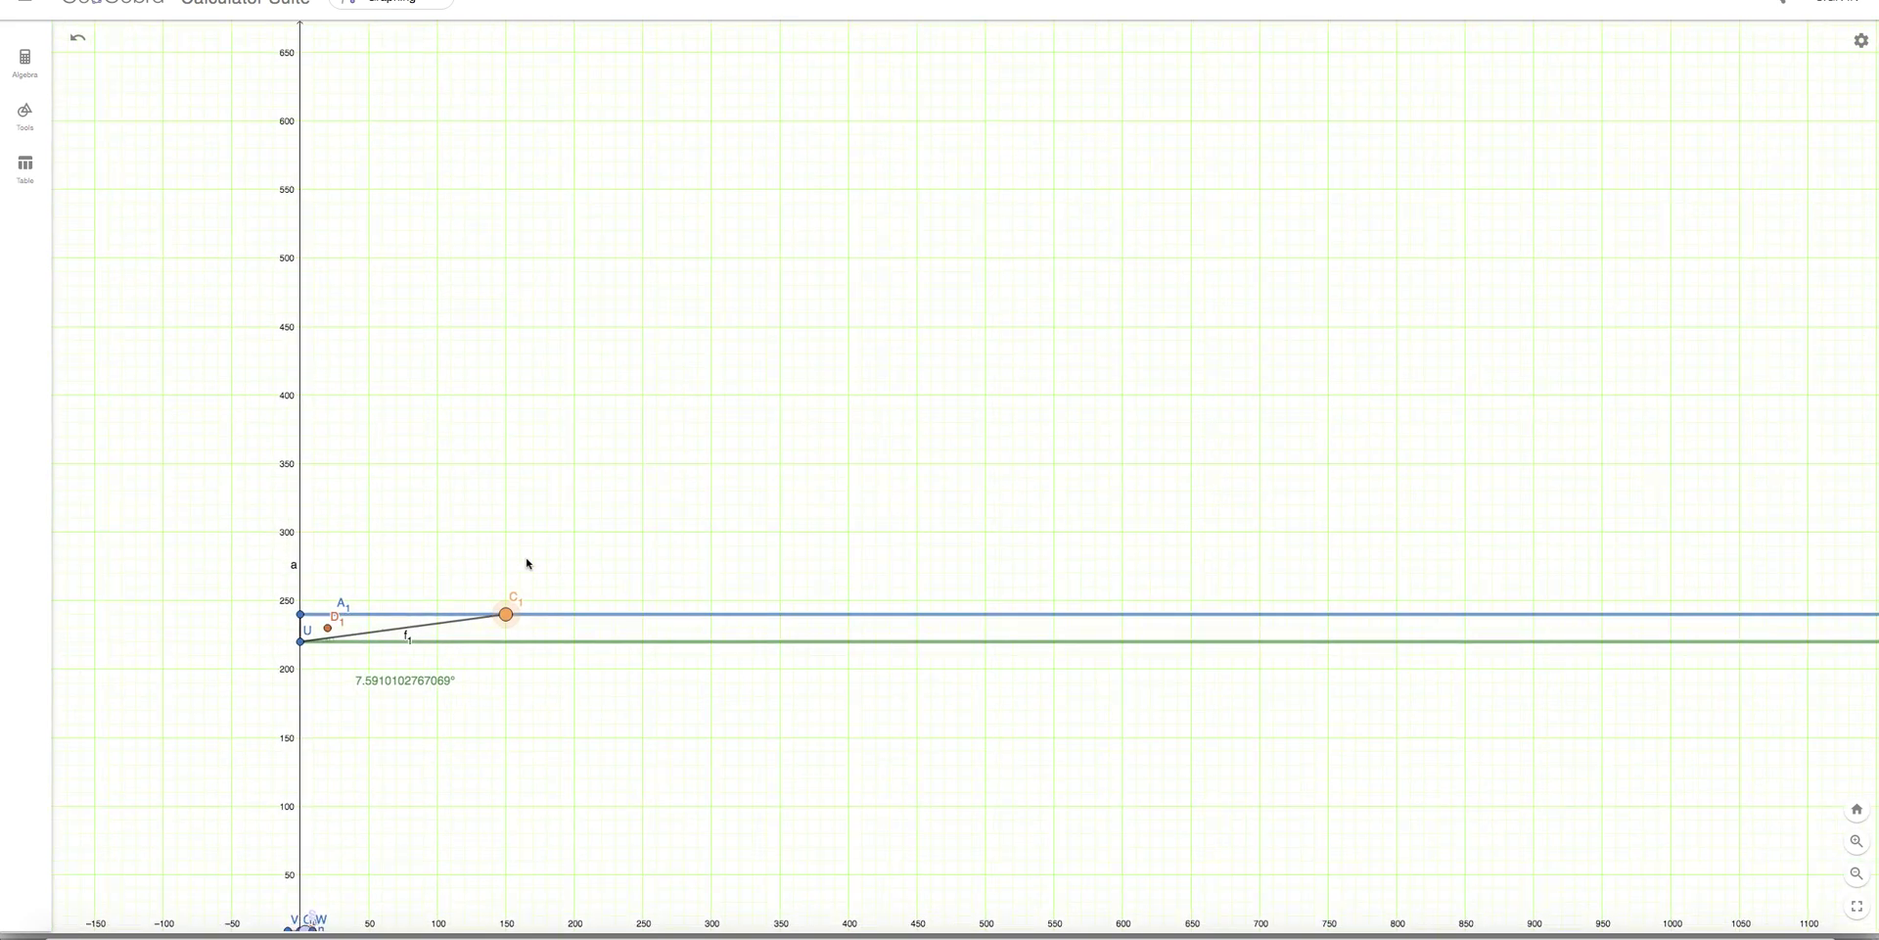
pyautogui.scroll(1, 527, 564)
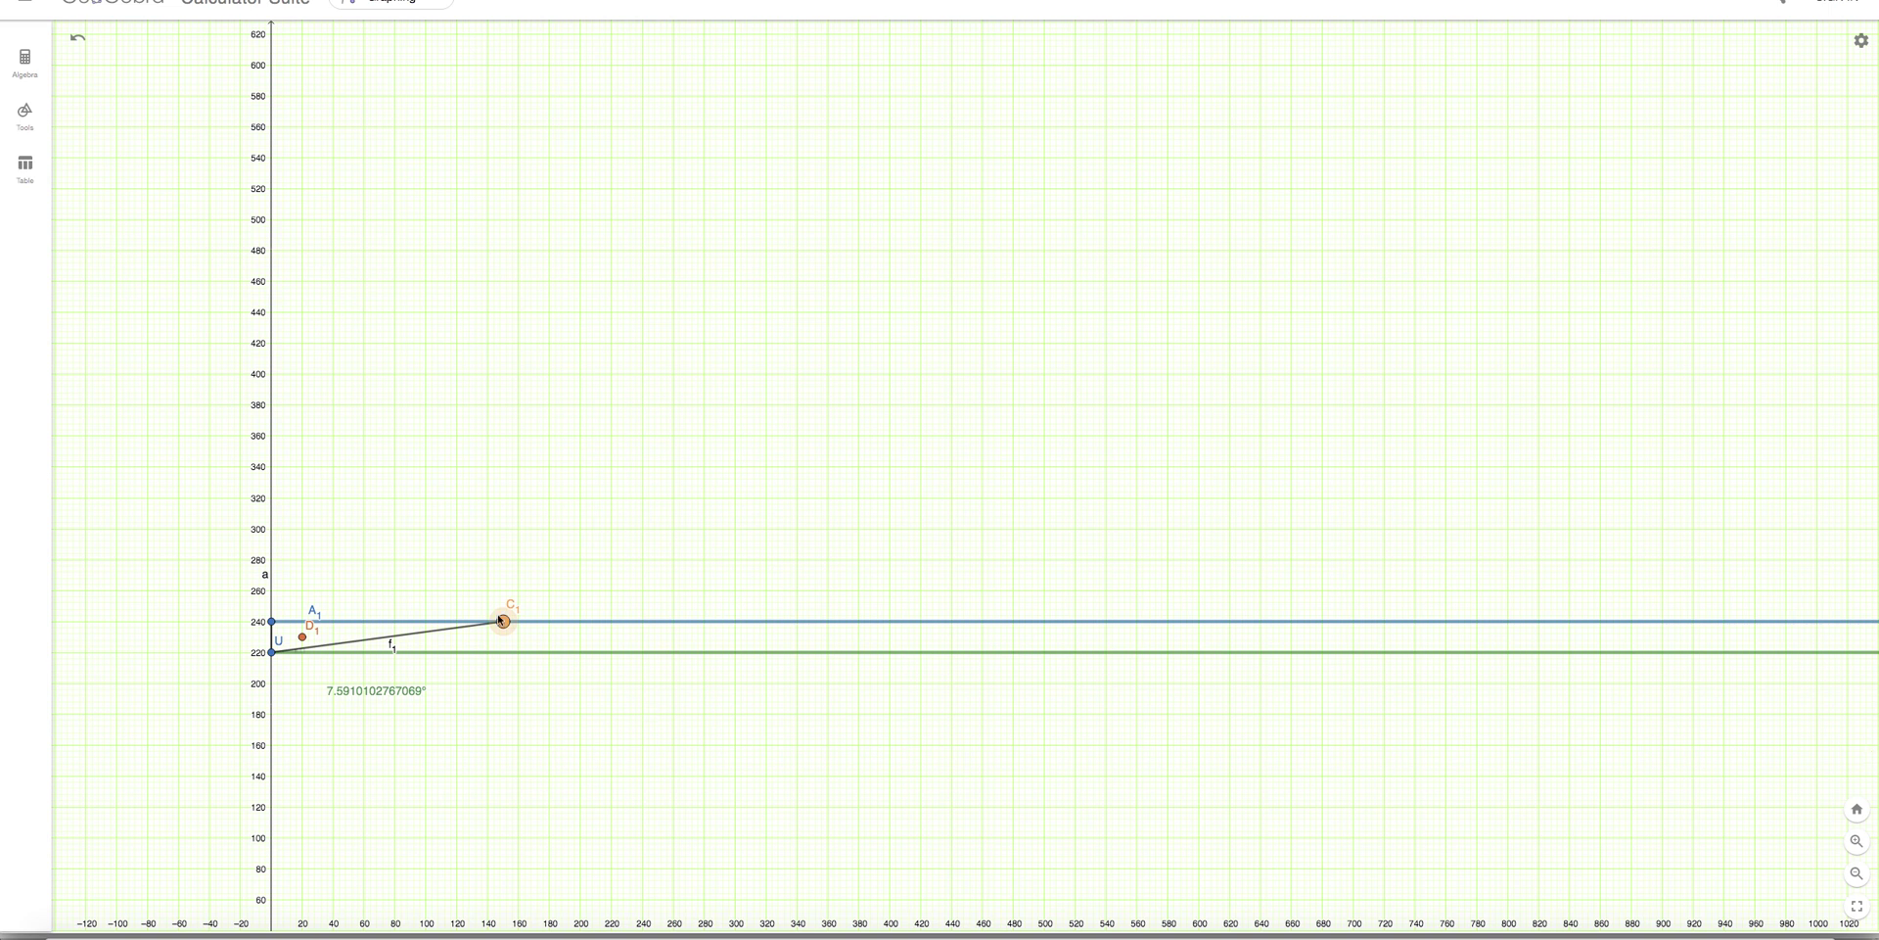
pyautogui.moveTo(651, 624); pyautogui.dragTo(1602, 622)
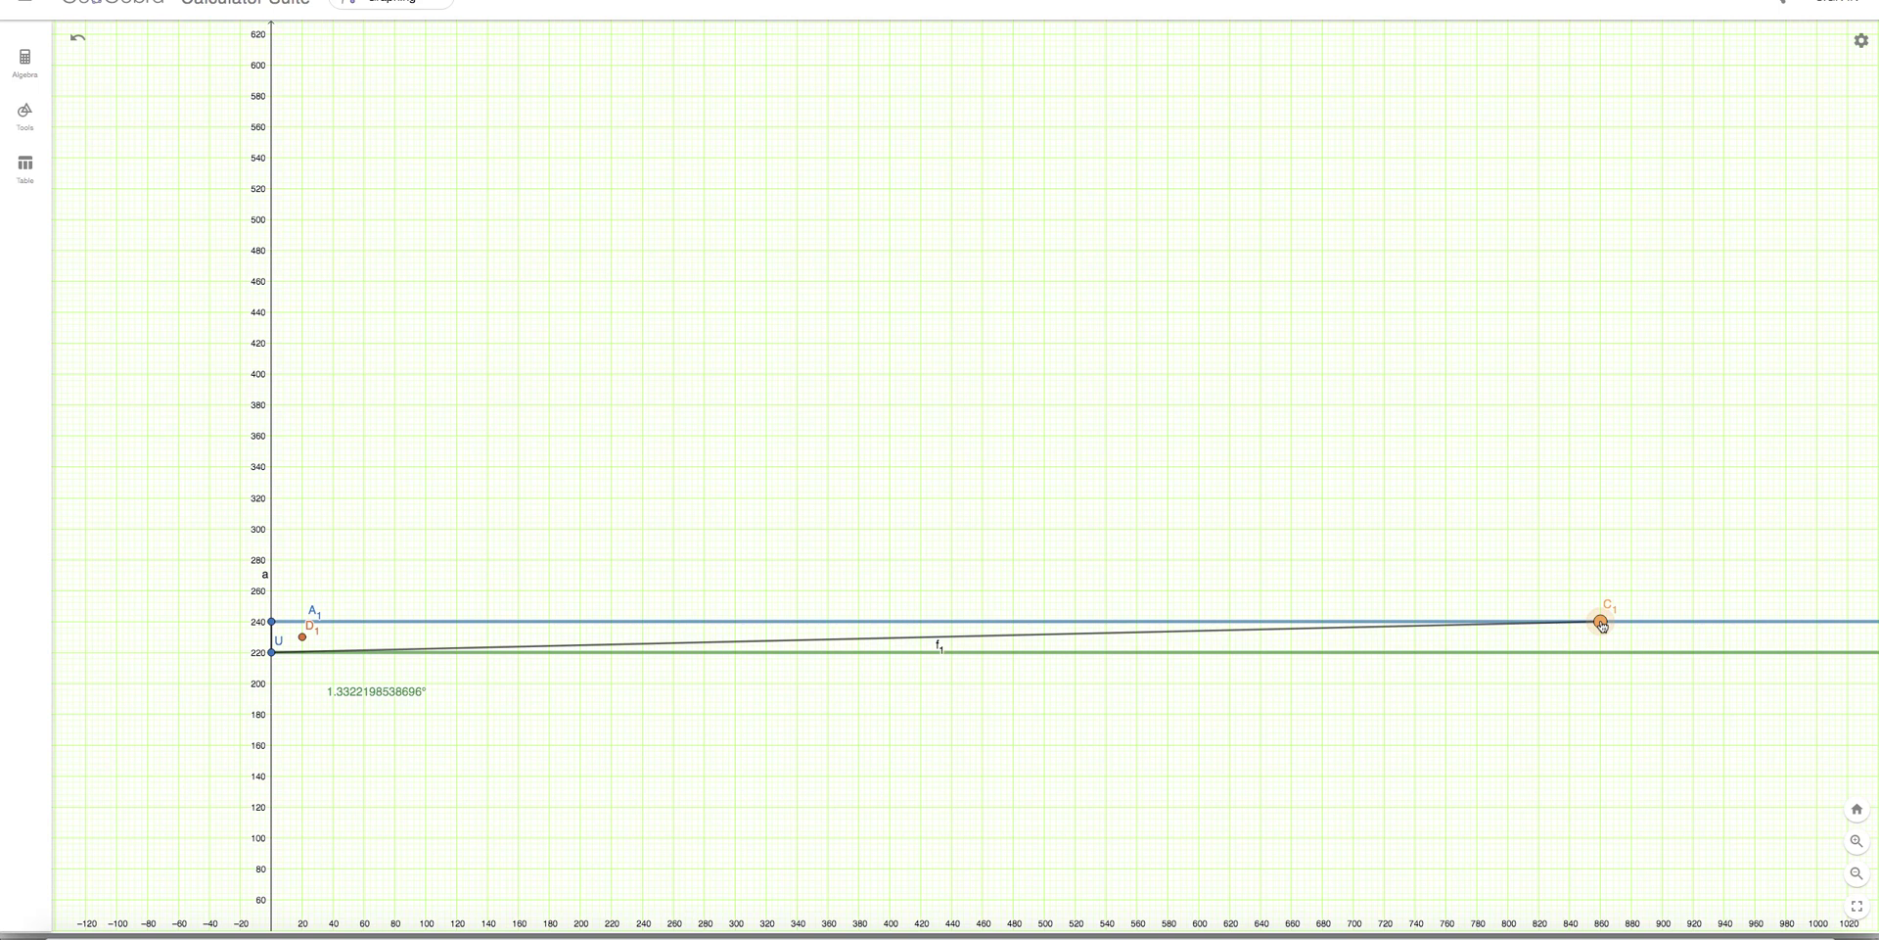
# Select the sun point C1 on the 240 line again.
pyautogui.click(1602, 622)
# Nudge C1 slightly left to about x = 820, giving an elevation angle of 1.395°.
pyautogui.moveTo(1588, 626); pyautogui.dragTo(1543, 635)
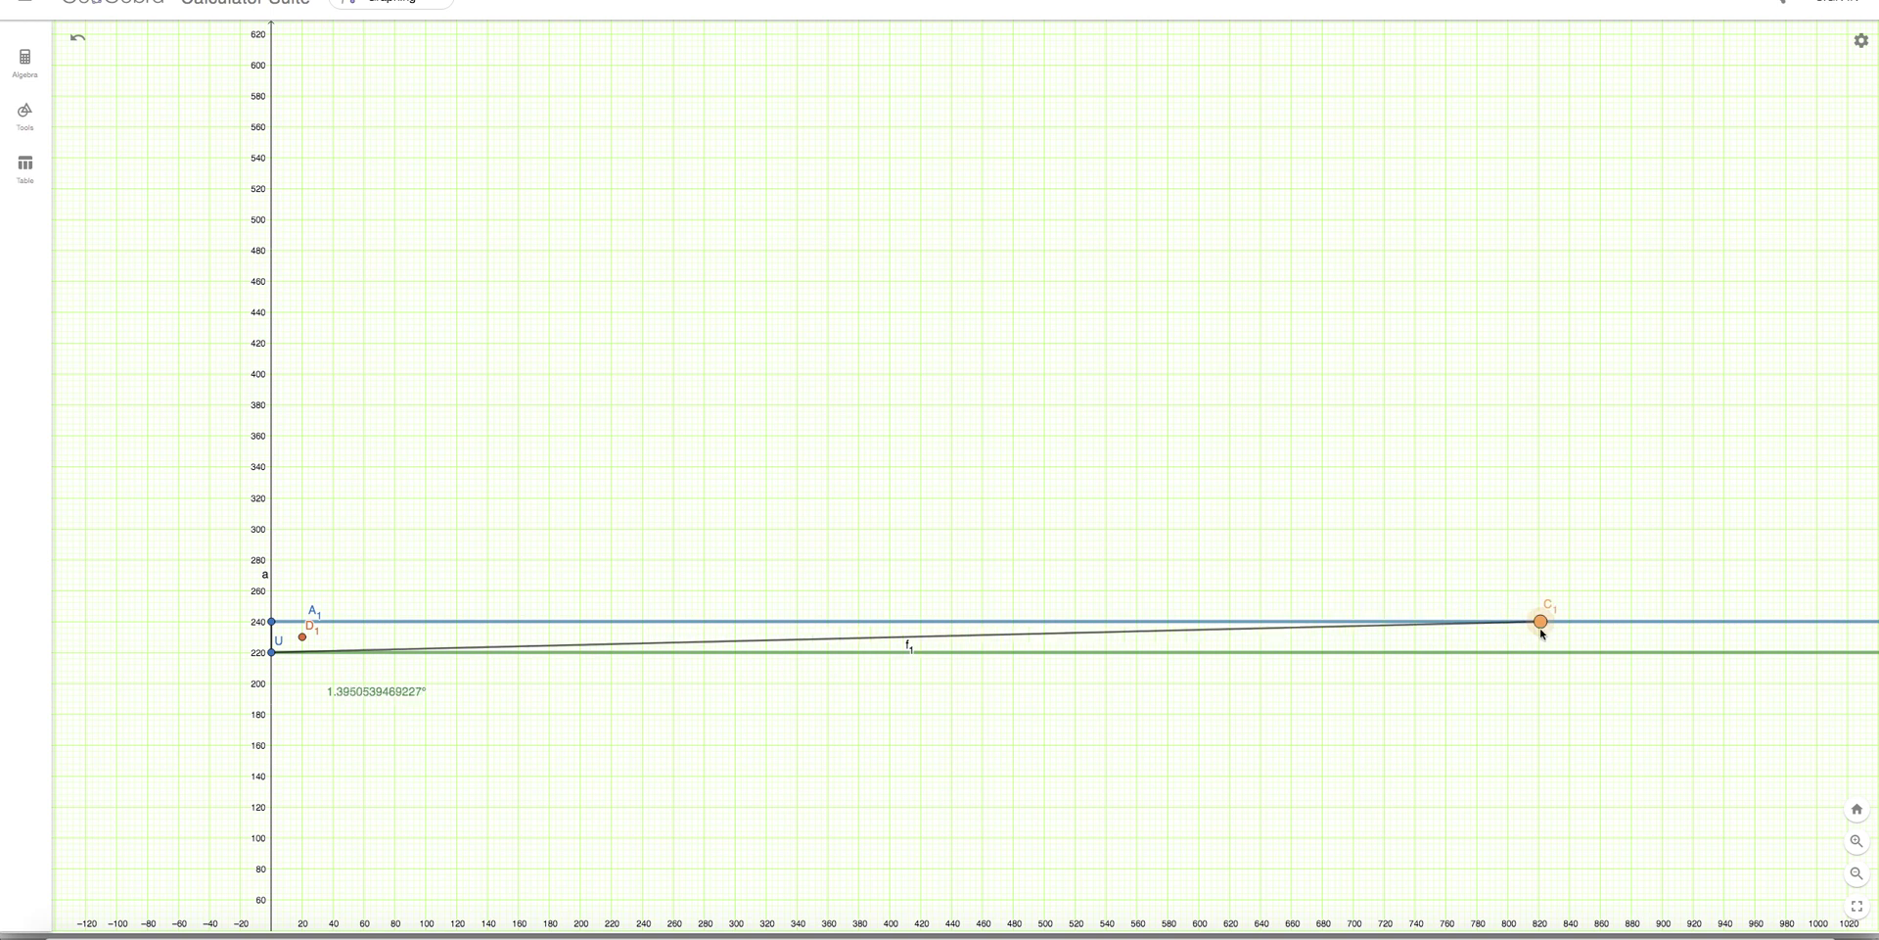